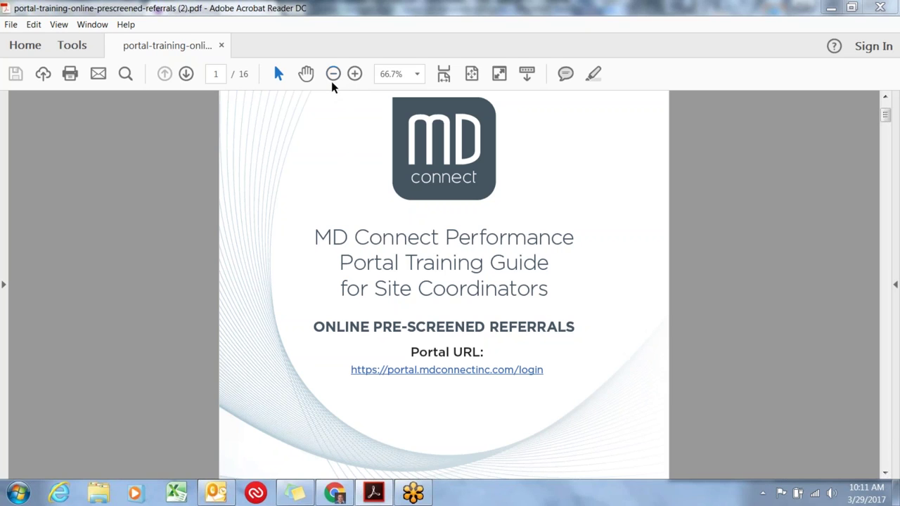
# Show the guide's page 3 referral flow diagram at 100% zoom, then switch to DiabetesStudy.org
pyautogui.click(187, 74)
pyautogui.click(186, 74)
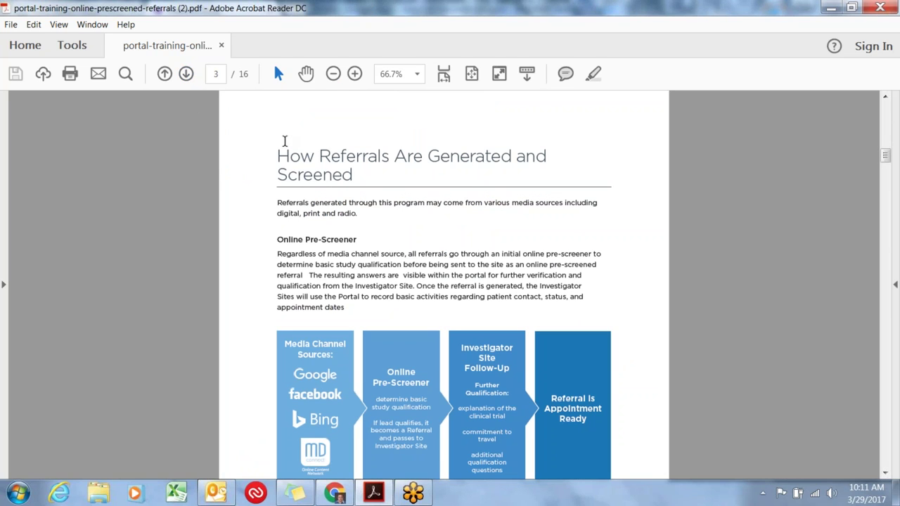
pyautogui.click(355, 73)
pyautogui.click(354, 74)
pyautogui.scroll(-4, 576, 257)
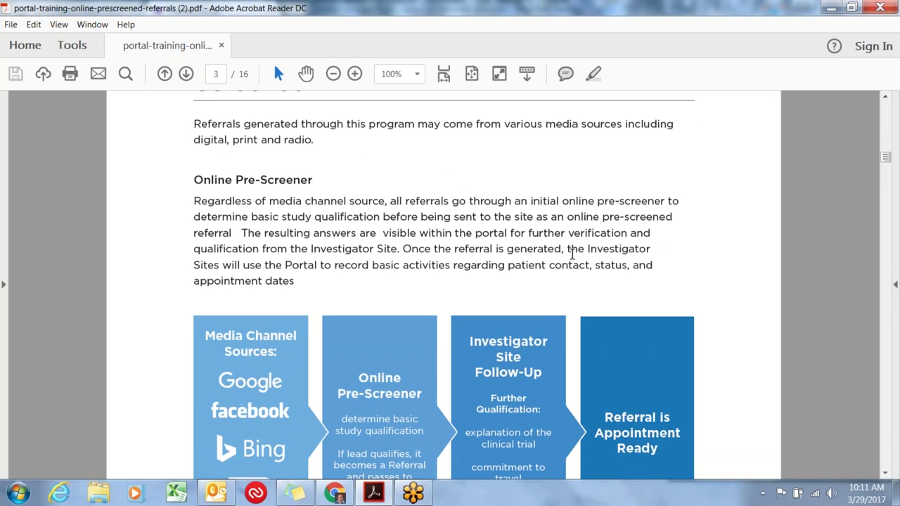
pyautogui.scroll(3, 577, 312)
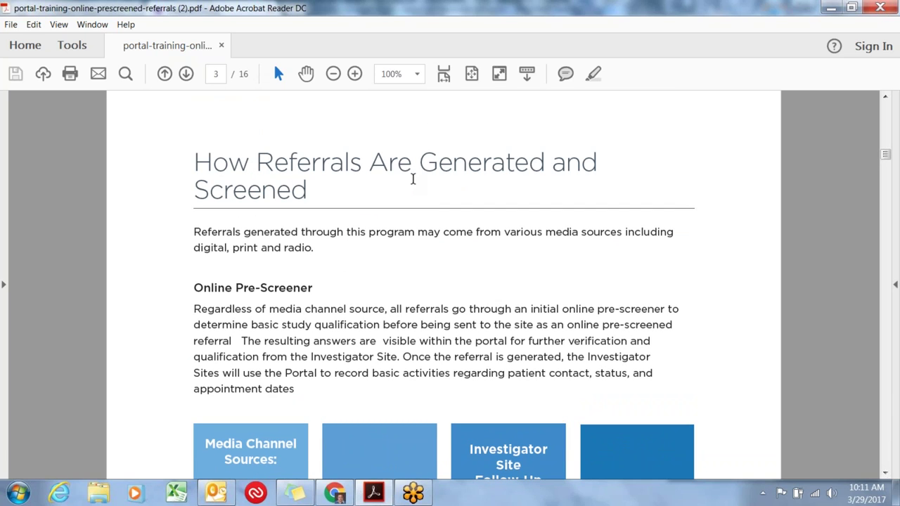
pyautogui.scroll(-8, 342, 131)
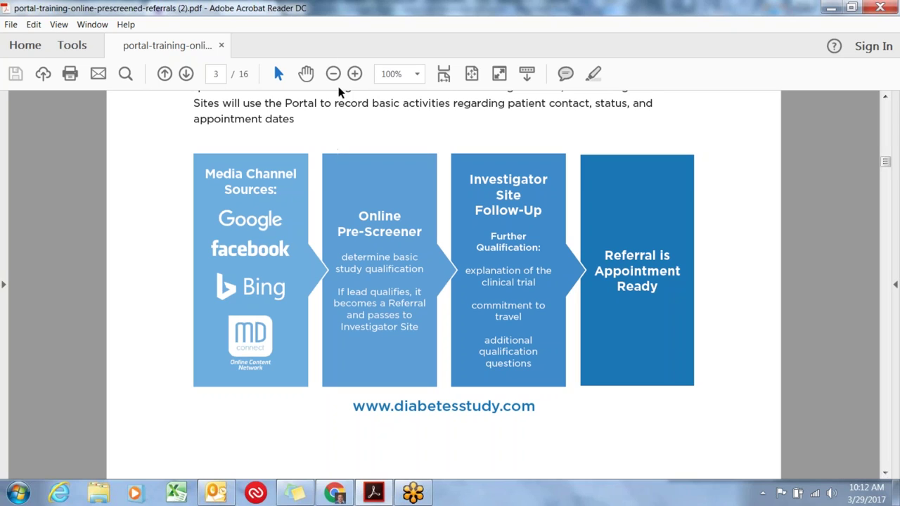
pyautogui.click(334, 493)
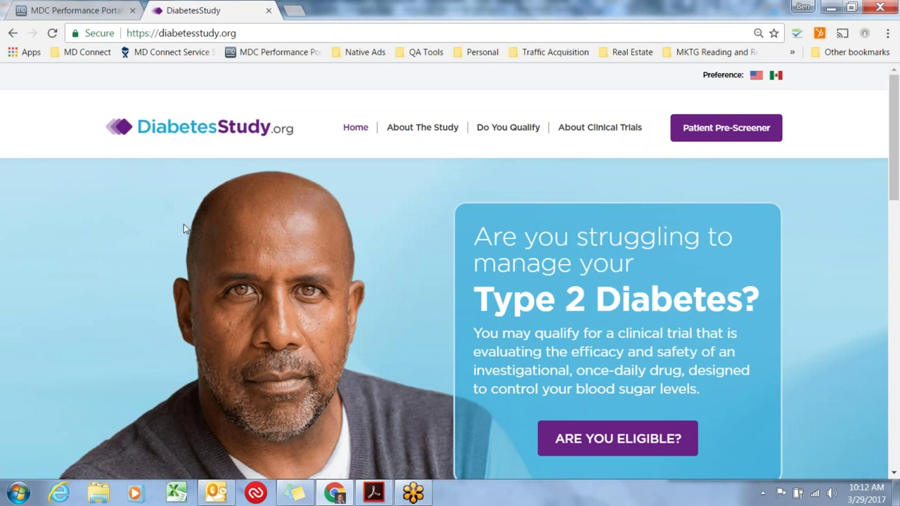
# Launch the 60-second pre-screener from the home page and scroll through its questions
pyautogui.scroll(-6, 190, 232)
pyautogui.scroll(-6, 197, 242)
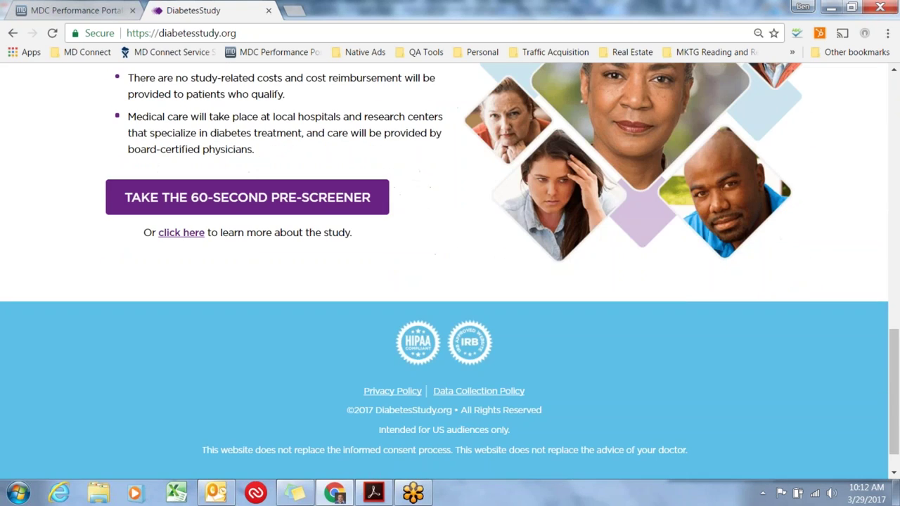
pyautogui.click(301, 207)
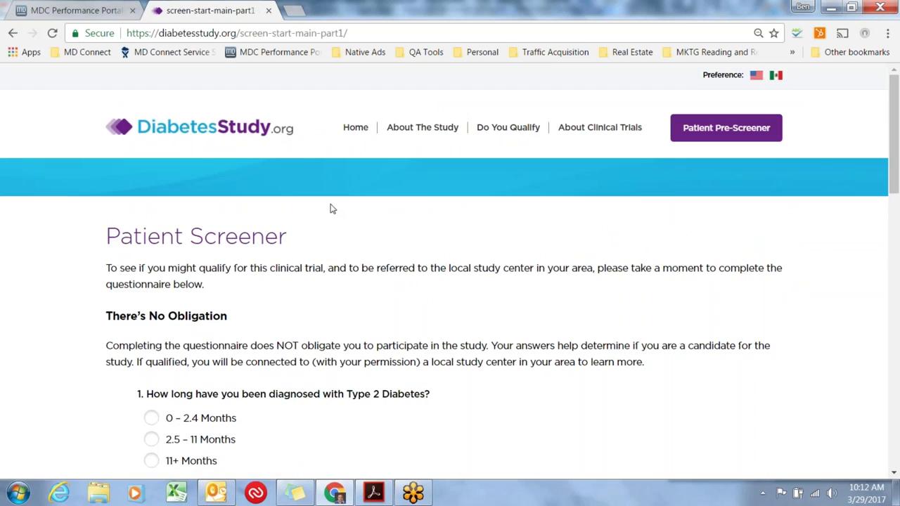
pyautogui.scroll(-3, 333, 209)
pyautogui.scroll(-8, 334, 209)
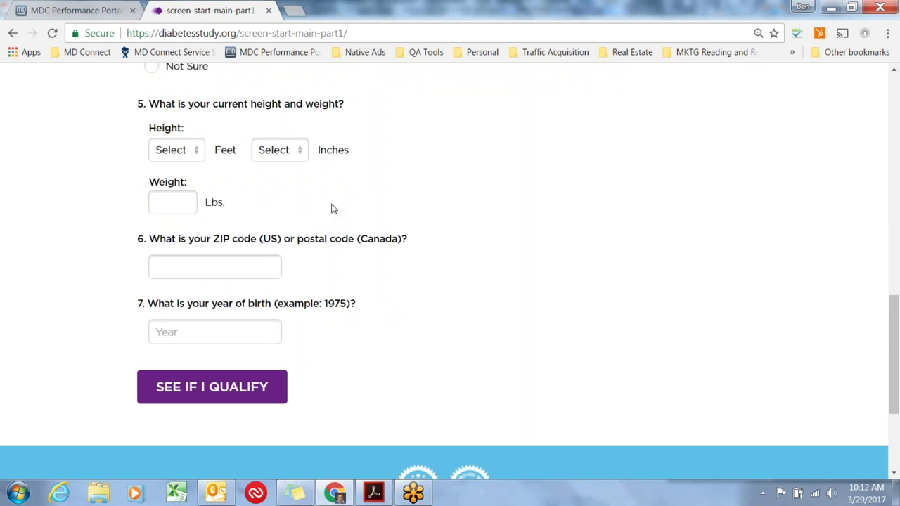
pyautogui.scroll(11, 334, 209)
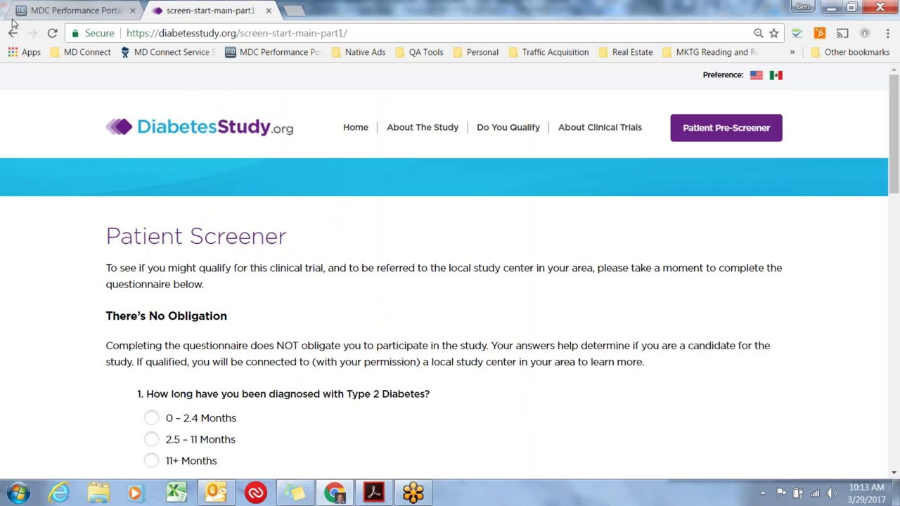
# View the portal login page, bring up the guide's referral diagram, then return to the browser
pyautogui.click(70, 14)
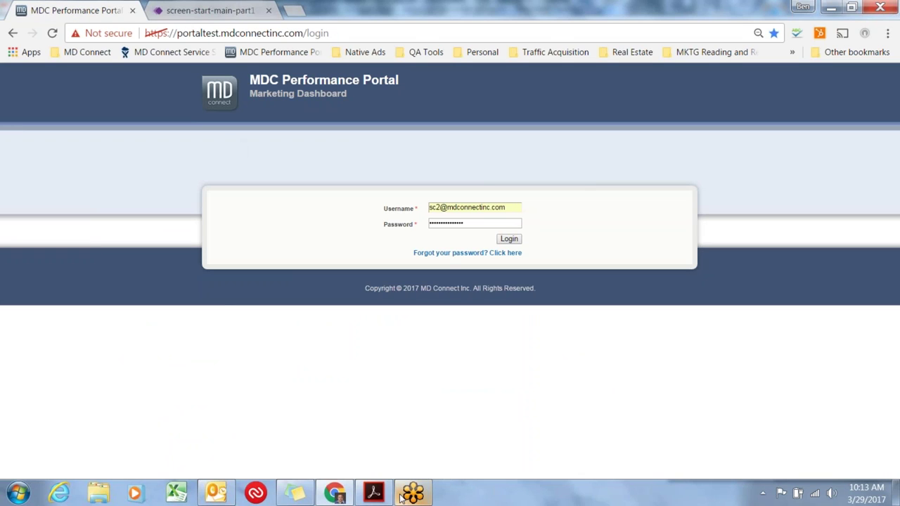
pyautogui.click(376, 494)
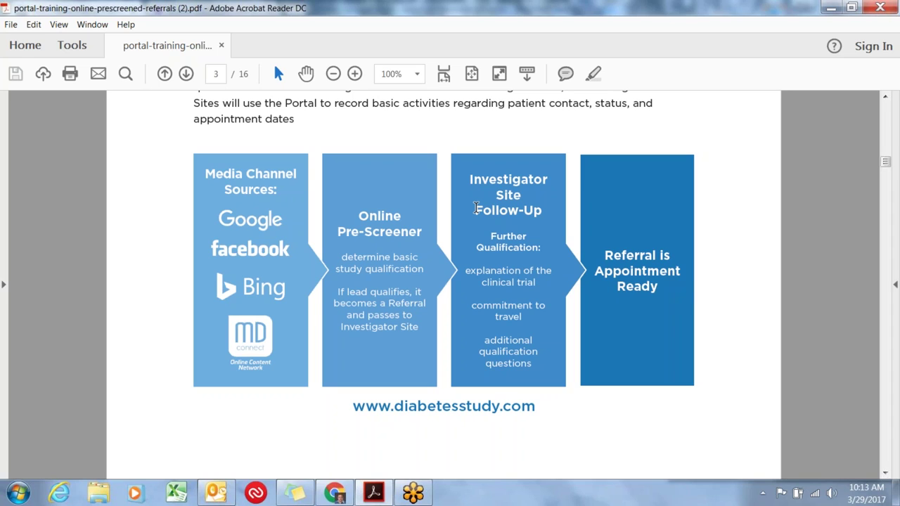
pyautogui.click(335, 492)
# Scroll the blank Patient Screener to its final weight, ZIP code and year-of-birth questions
pyautogui.click(181, 8)
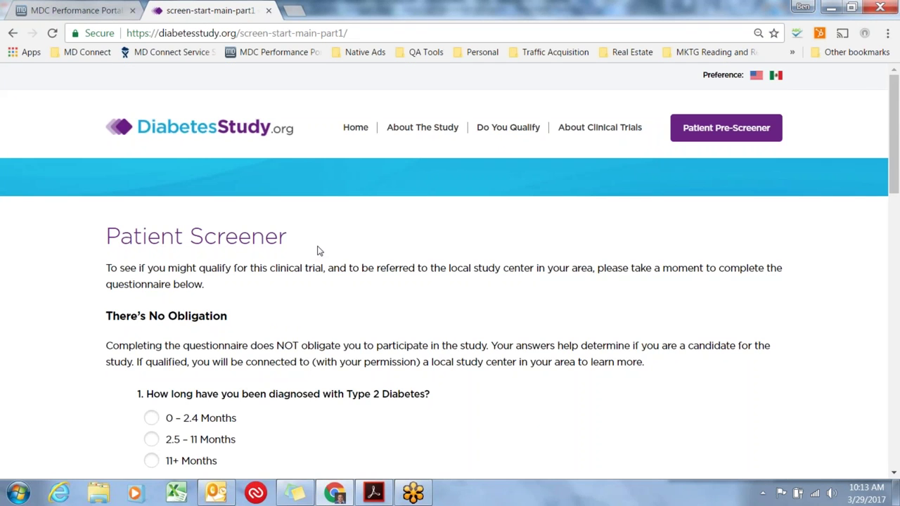
pyautogui.scroll(-7, 318, 251)
pyautogui.scroll(-4, 318, 251)
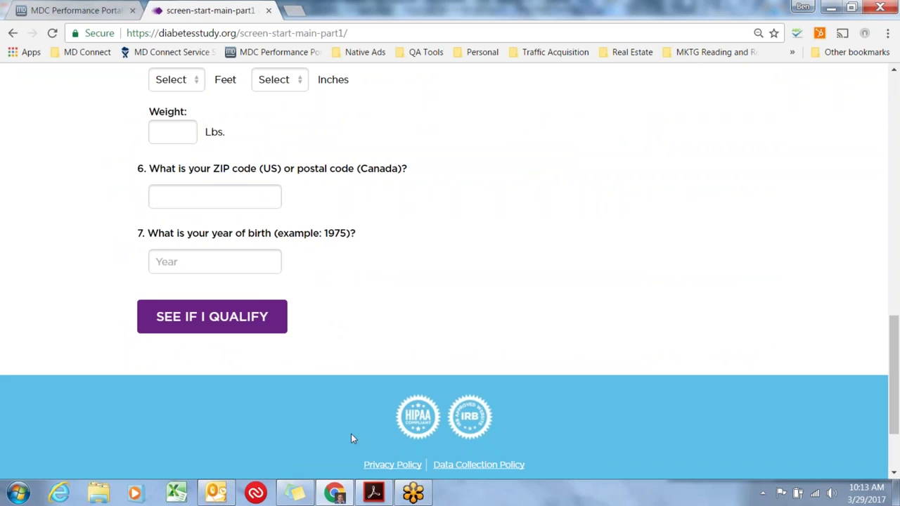
pyautogui.moveTo(338, 494)
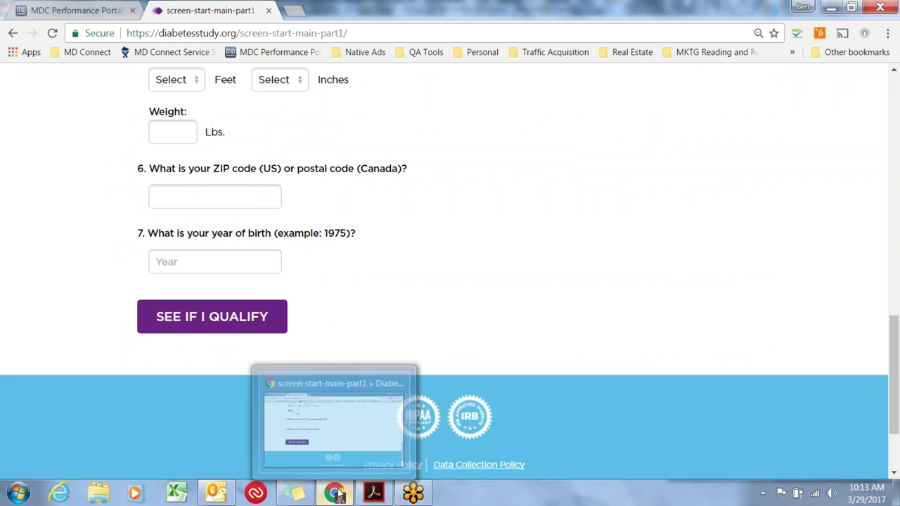
# Highlight the Investigator Site Follow-Up heading in the guide's diagram, then return to the browser
pyautogui.click(374, 492)
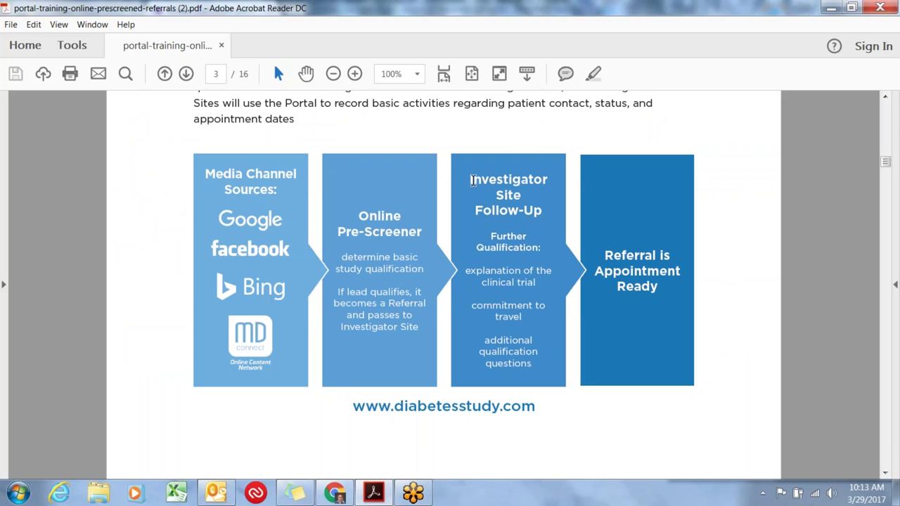
pyautogui.moveTo(468, 173); pyautogui.dragTo(526, 238)
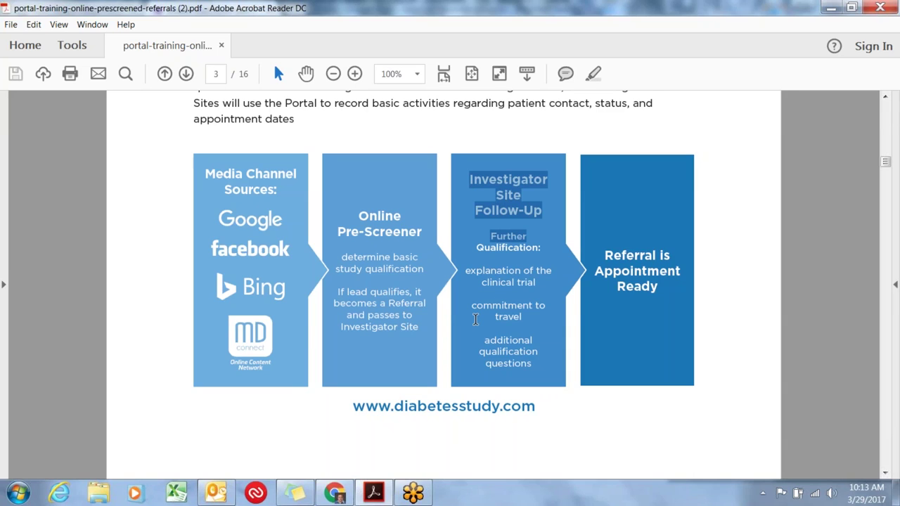
pyautogui.click(492, 311)
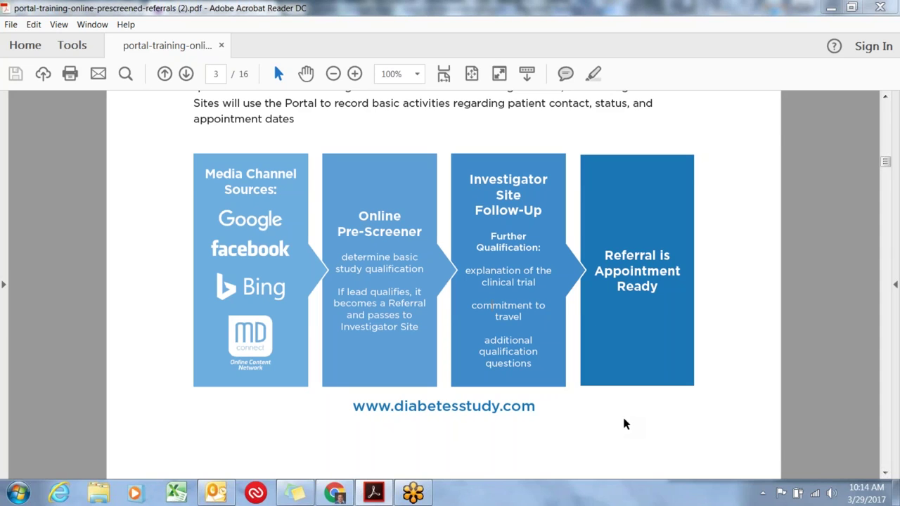
pyautogui.click(335, 492)
# Log in to the portal with the prefilled credentials and accept the HIPAA agreement
pyautogui.click(115, 10)
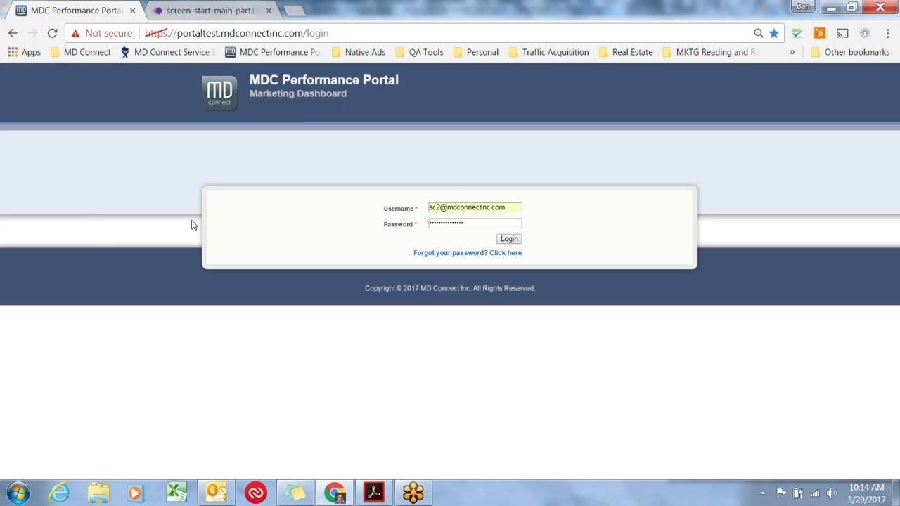
pyautogui.click(514, 241)
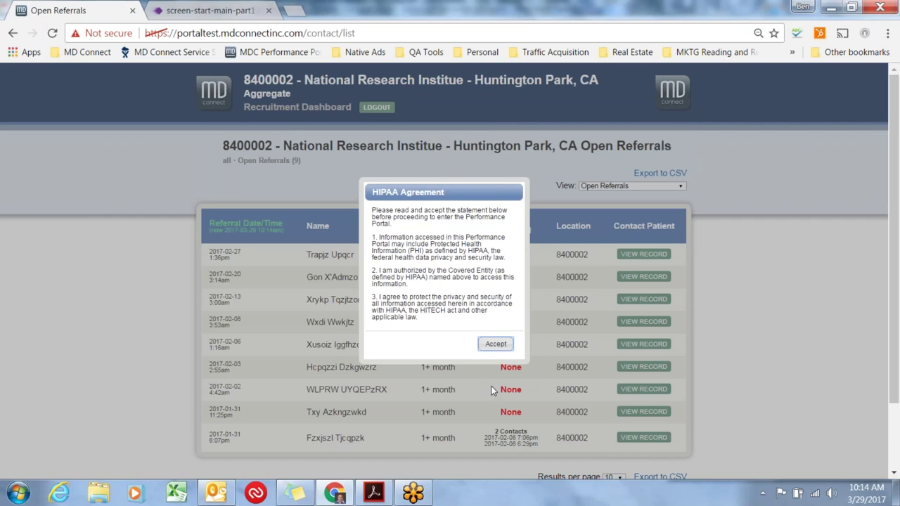
pyautogui.click(497, 344)
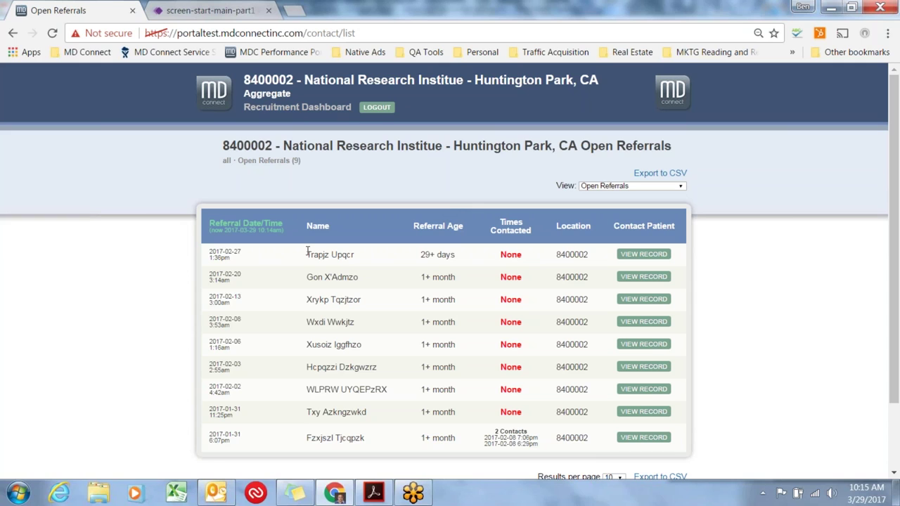
# Select the first referral's patient name in the nine-referral Open Referrals list
pyautogui.moveTo(308, 256); pyautogui.dragTo(360, 253)
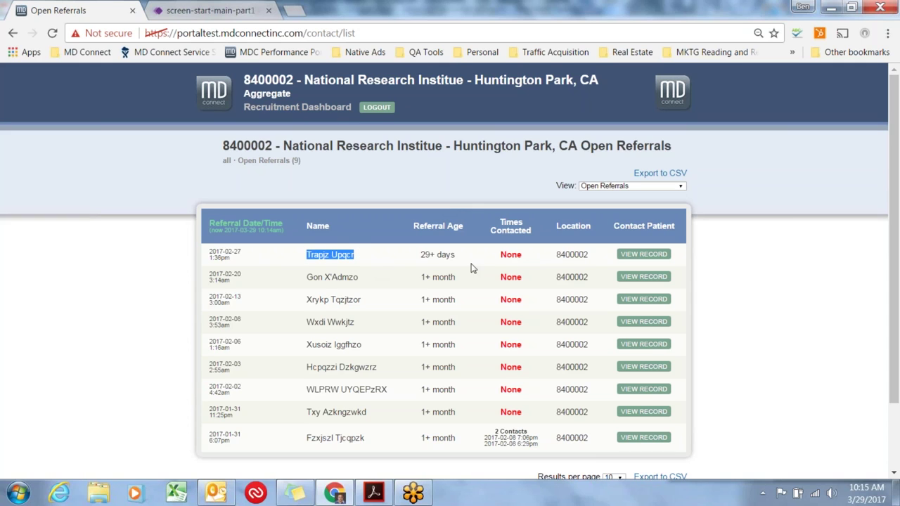
# Open the first referral's record, go back, then reopen it to review the pre-screener answers
pyautogui.click(664, 258)
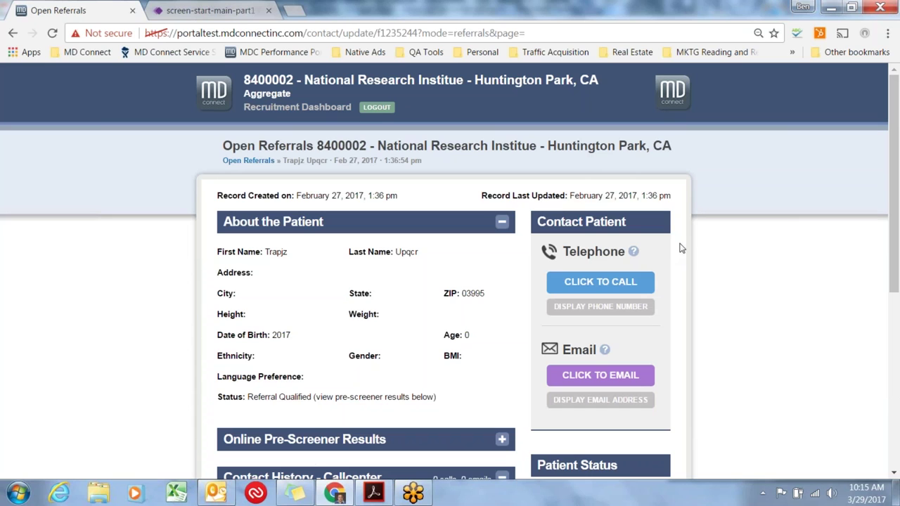
pyautogui.scroll(-1, 707, 228)
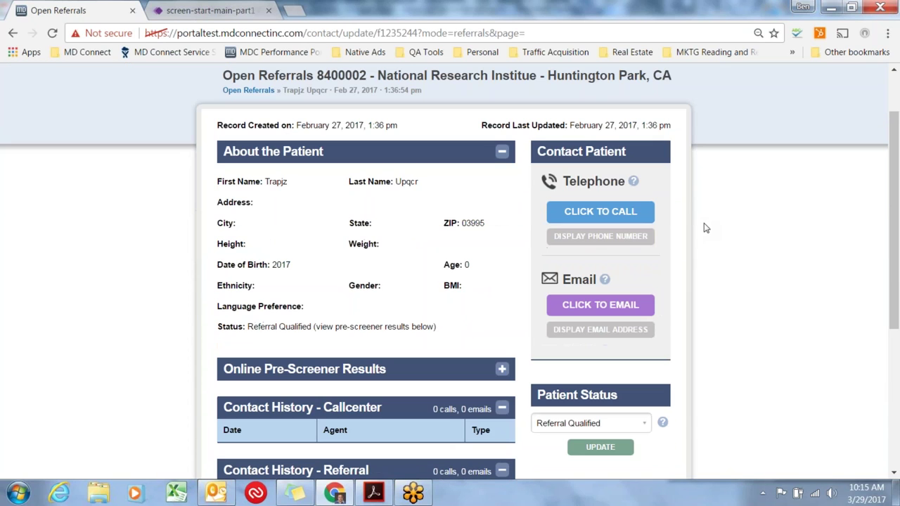
pyautogui.click(13, 33)
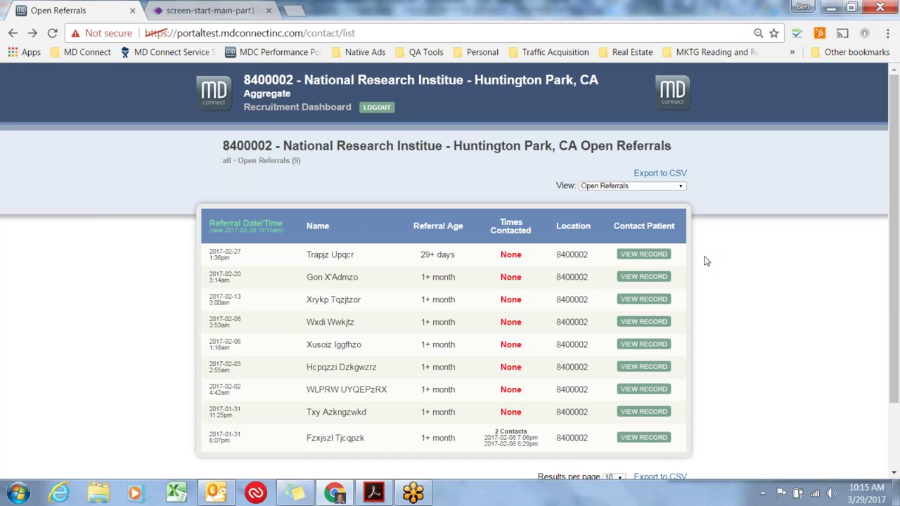
pyautogui.click(661, 257)
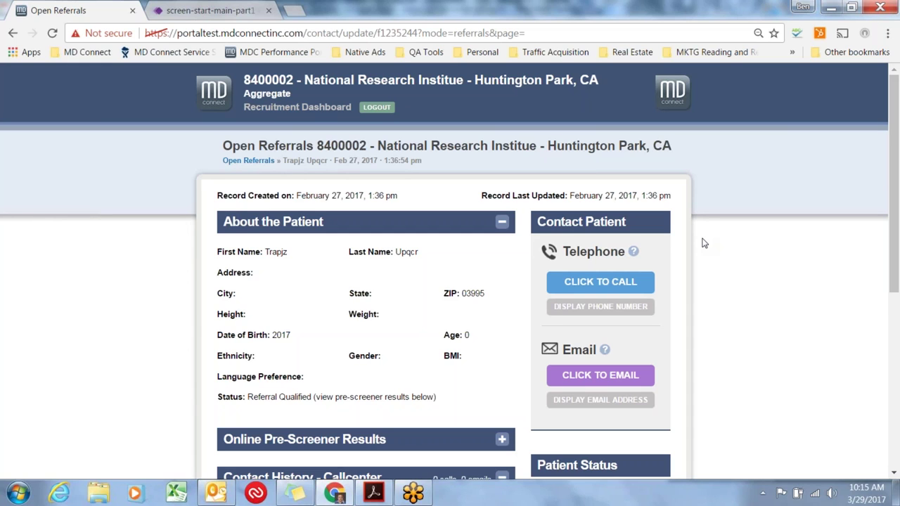
pyautogui.scroll(-2, 704, 243)
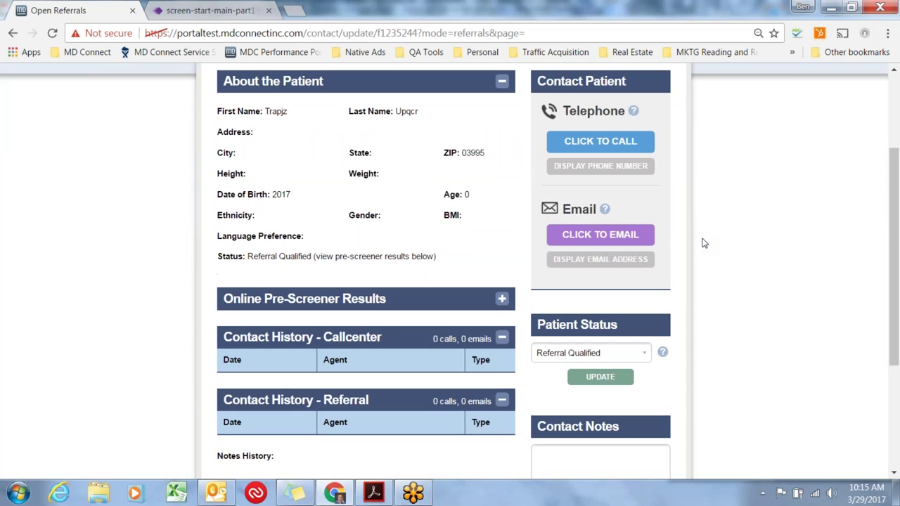
pyautogui.scroll(2, 704, 243)
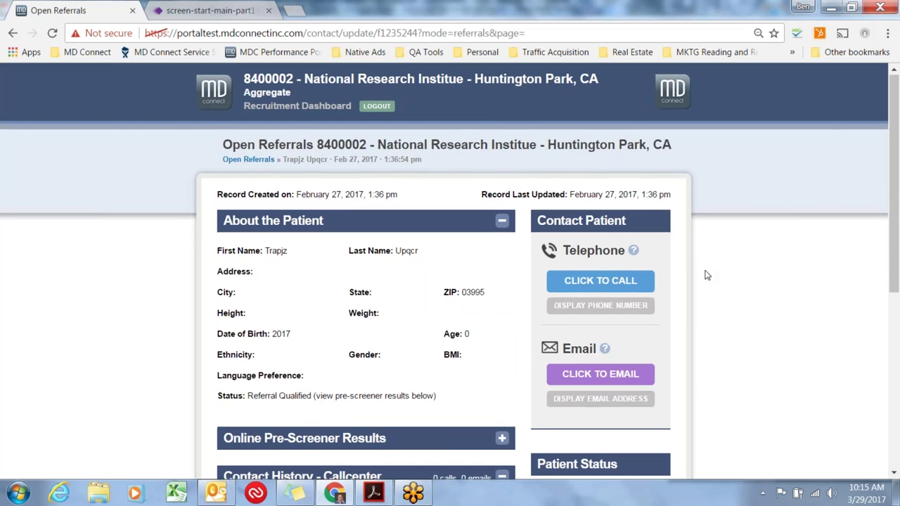
pyautogui.scroll(-2, 456, 308)
pyautogui.click(502, 300)
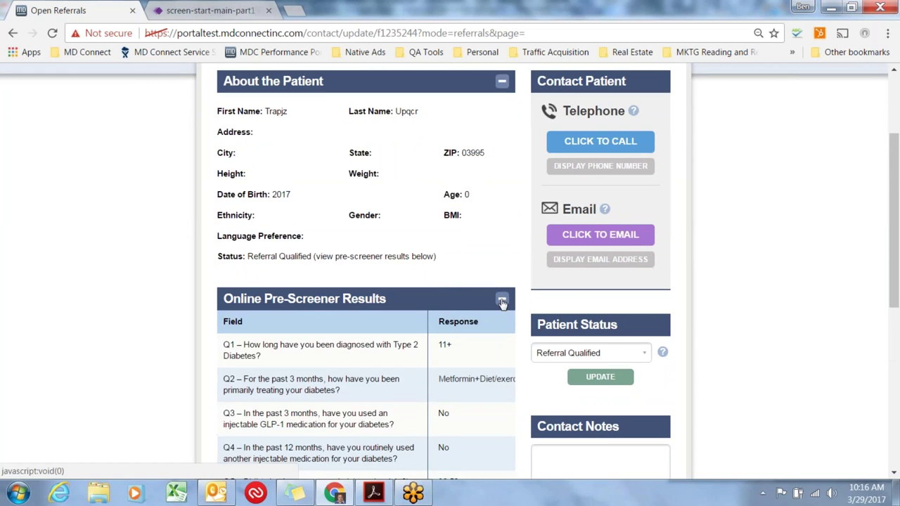
pyautogui.scroll(-2, 415, 310)
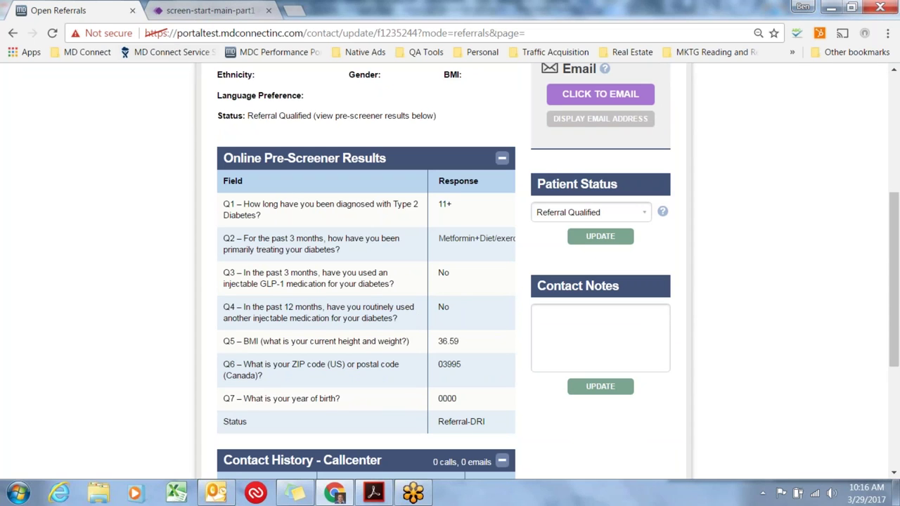
pyautogui.click(208, 12)
pyautogui.scroll(20, 427, 237)
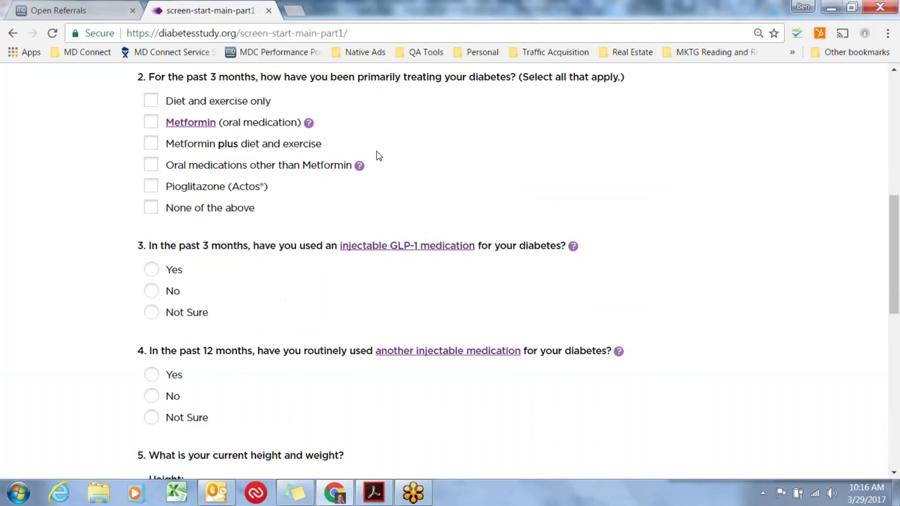
pyautogui.click(99, 8)
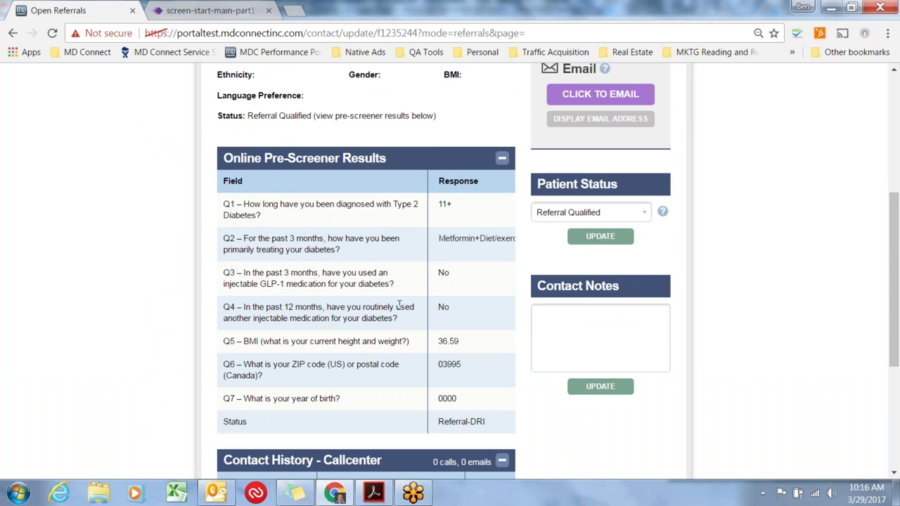
pyautogui.scroll(-3, 399, 305)
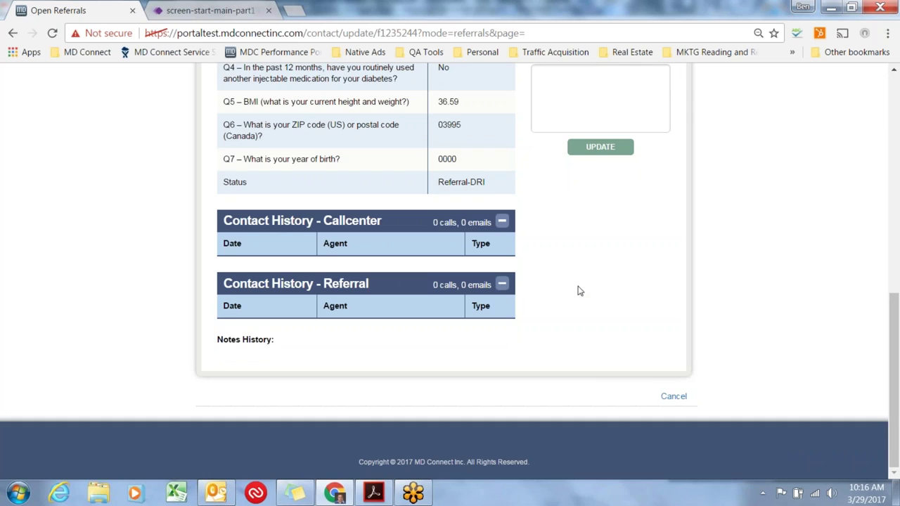
pyautogui.scroll(1, 577, 281)
# Enter the contact note 'Spoke to spouse call back tmrw' and save it under Contact Notes
pyautogui.click(572, 146)
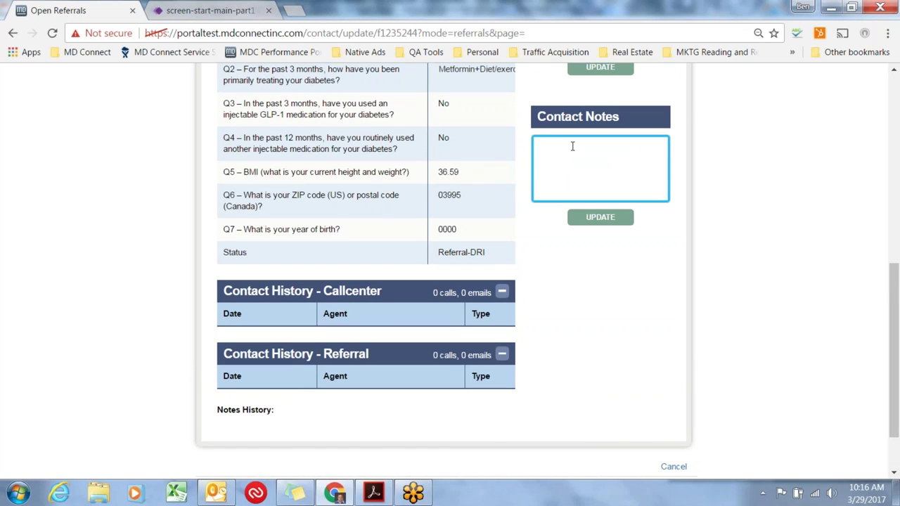
pyautogui.write('Spoke')
pyautogui.press('BackSpace')
pyautogui.press('BackSpace')
pyautogui.press('BackSpace')
pyautogui.press('BackSpace')
pyautogui.write('oke to Spouse call back tmrw')
pyautogui.click(593, 221)
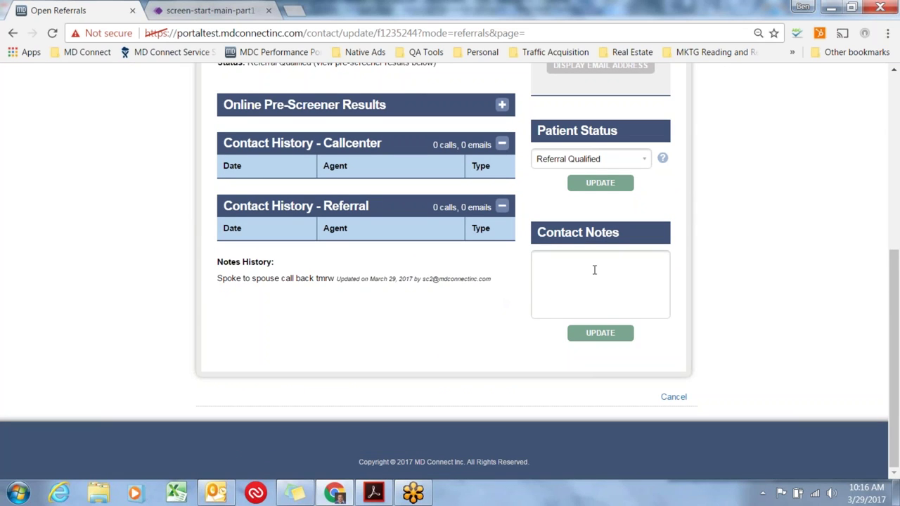
pyautogui.scroll(1, 445, 315)
pyautogui.scroll(1, 444, 316)
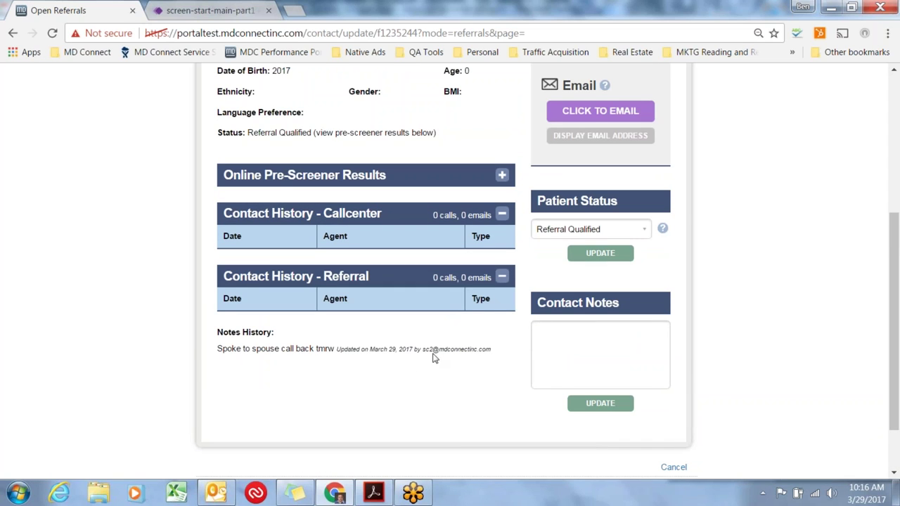
pyautogui.scroll(4, 366, 364)
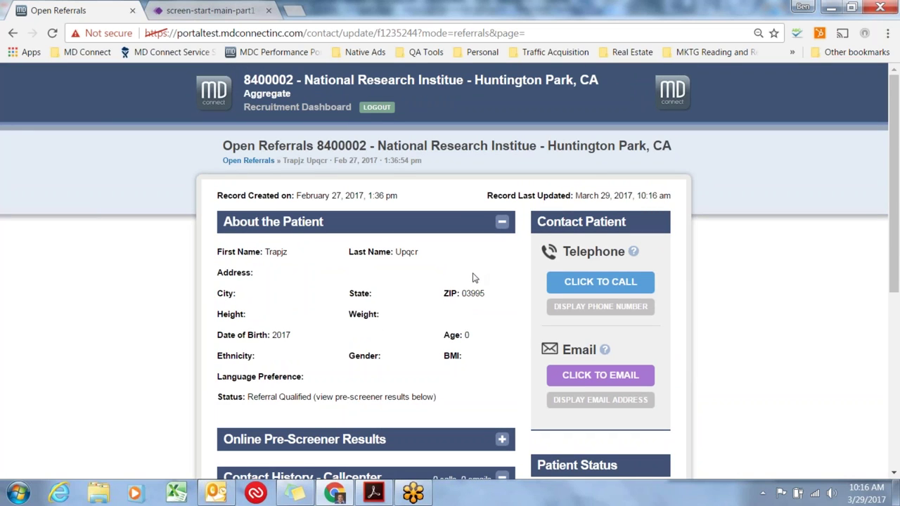
# Reveal the patient's email address, start an Outlook draft to it, and return to the record
pyautogui.scroll(-2, 507, 275)
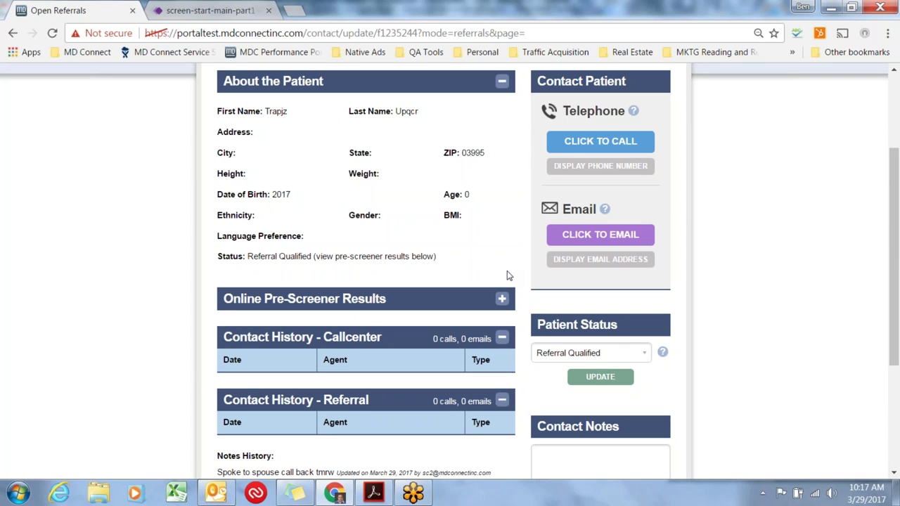
pyautogui.click(583, 260)
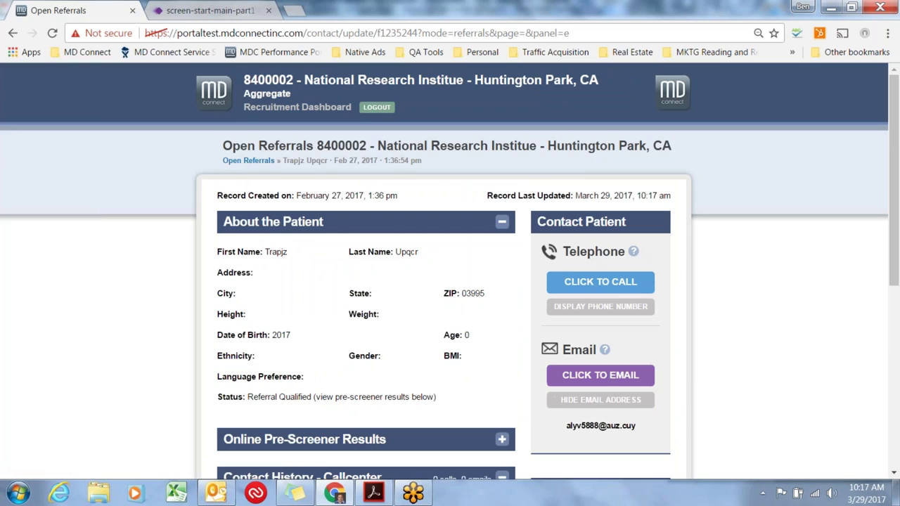
pyautogui.click(606, 376)
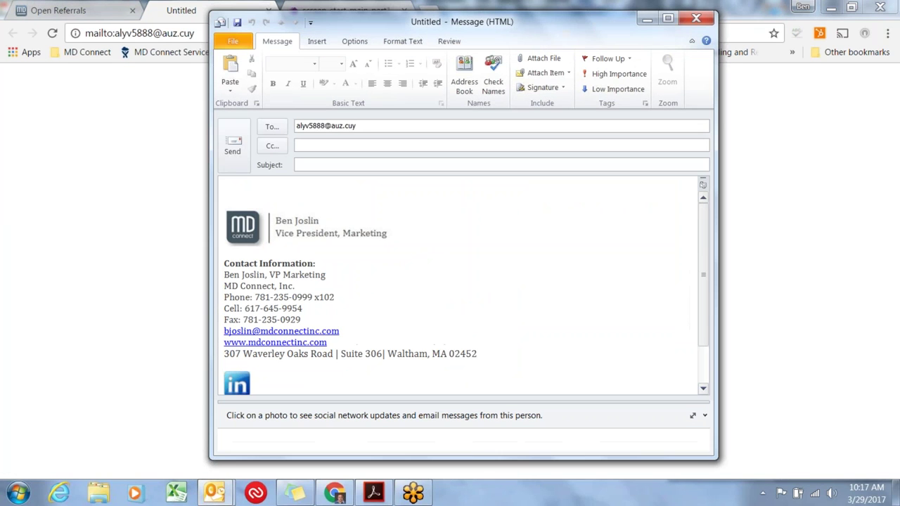
pyautogui.click(647, 20)
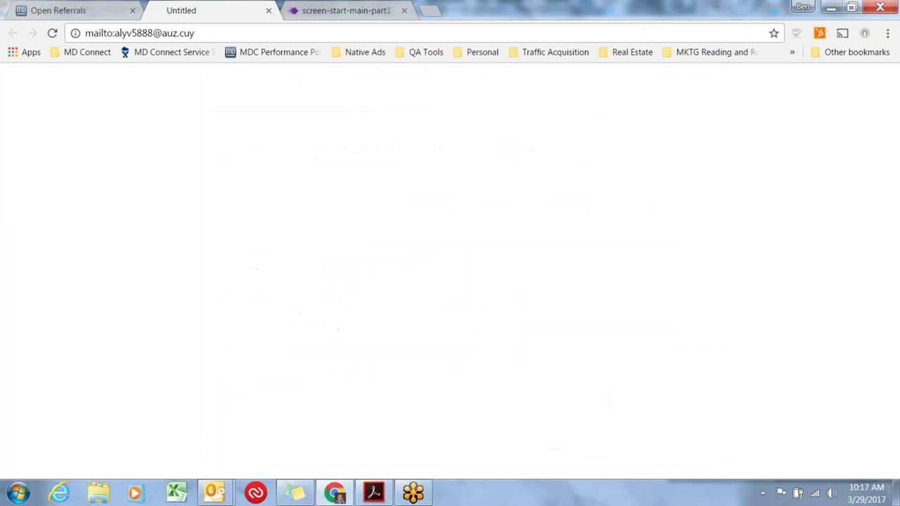
pyautogui.click(83, 14)
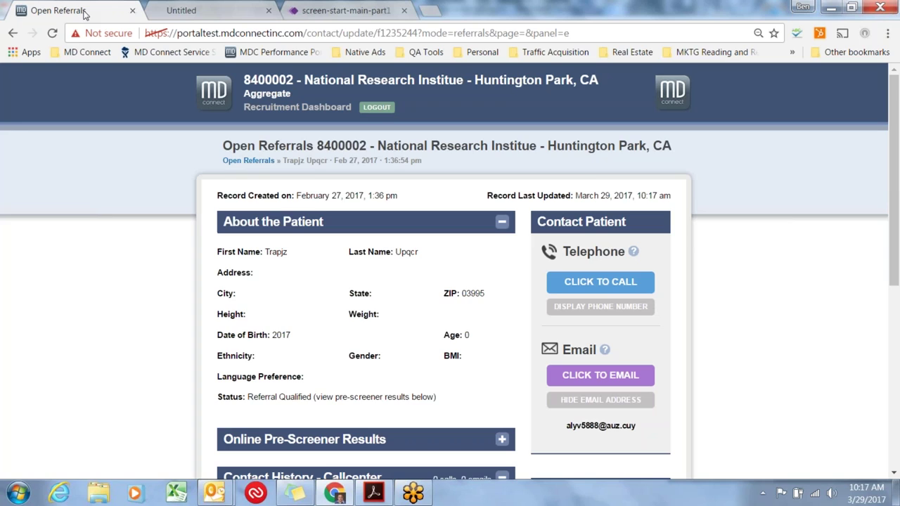
# Reveal the patient's phone number and start Click to Call with your own autofilled telephone number
pyautogui.click(615, 311)
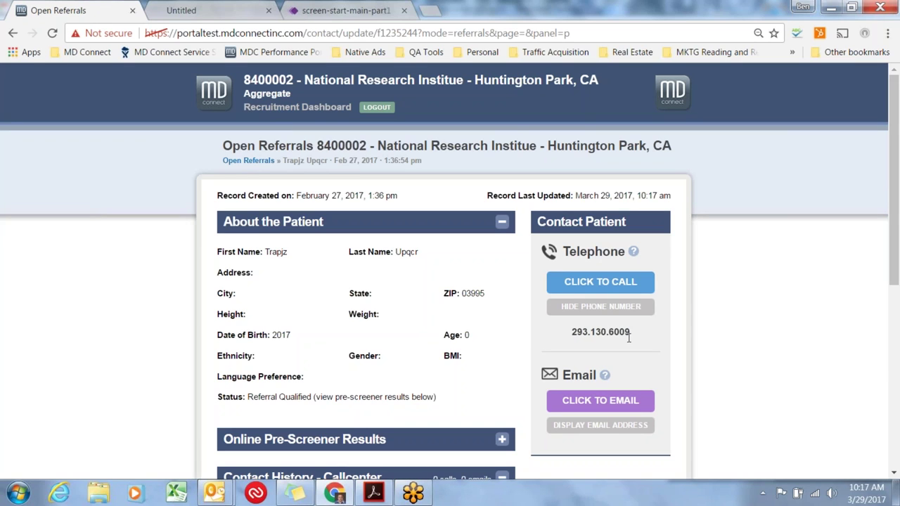
pyautogui.click(622, 283)
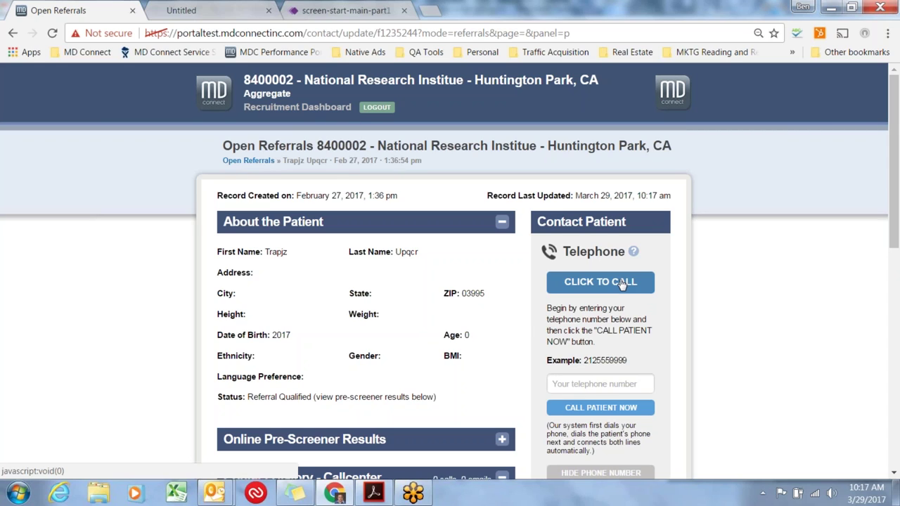
pyautogui.click(603, 383)
pyautogui.write('6')
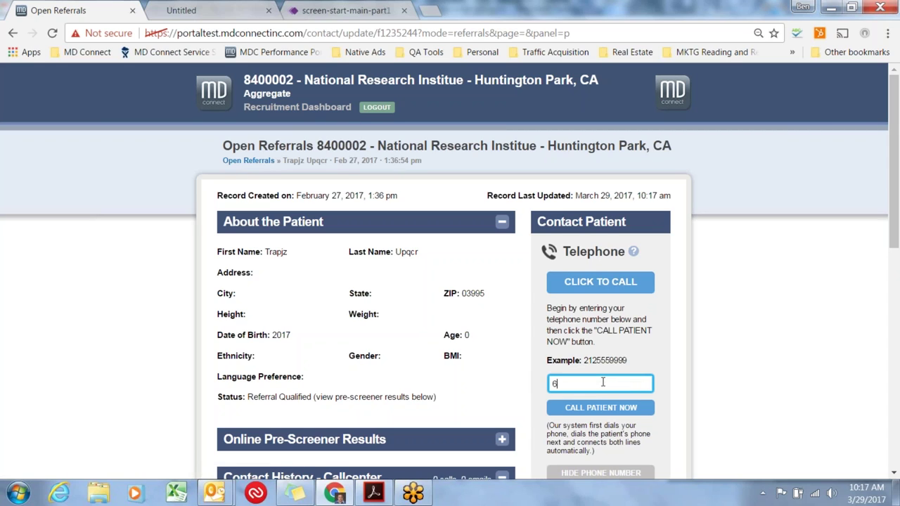
pyautogui.write('17')
pyautogui.press('Down')
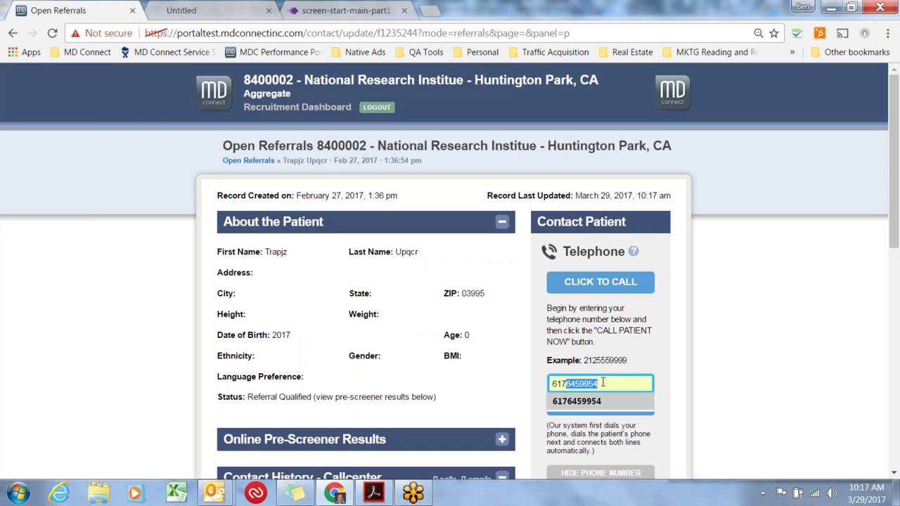
pyautogui.click(667, 384)
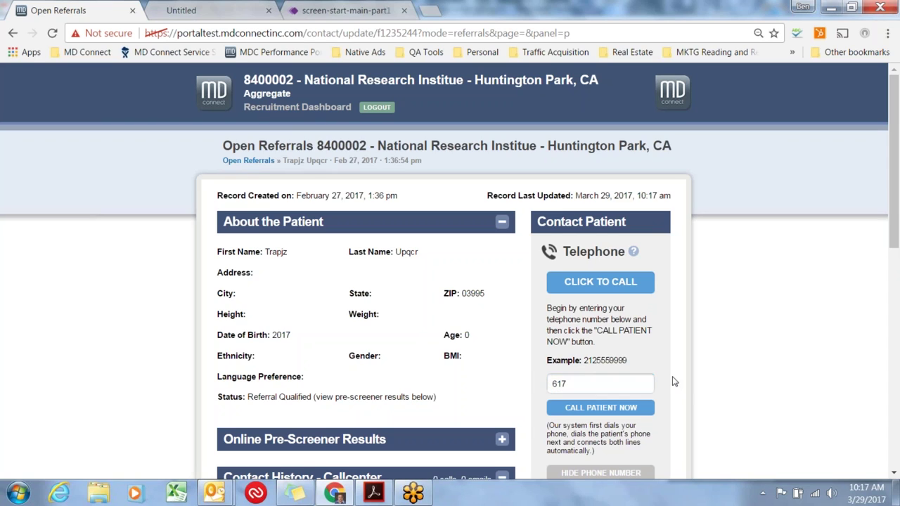
pyautogui.click(577, 382)
pyautogui.write('6')
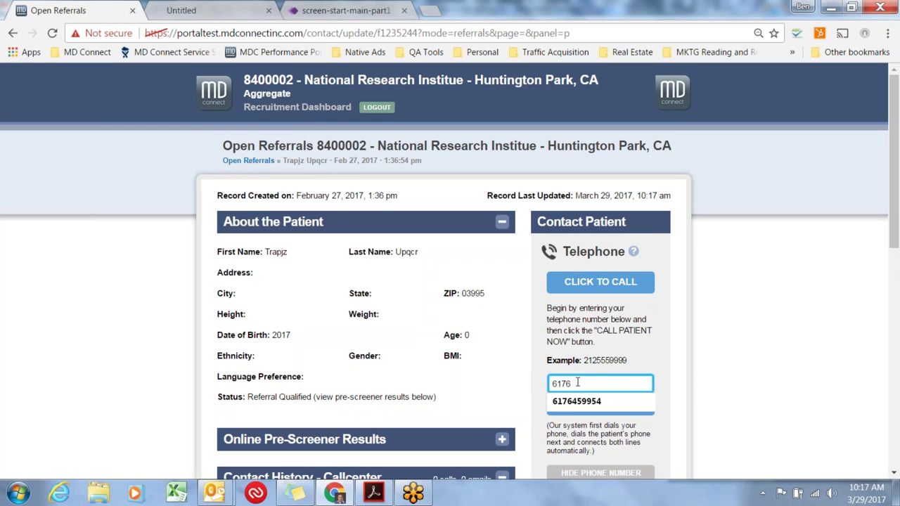
pyautogui.press('Down')
pyautogui.press('Return')
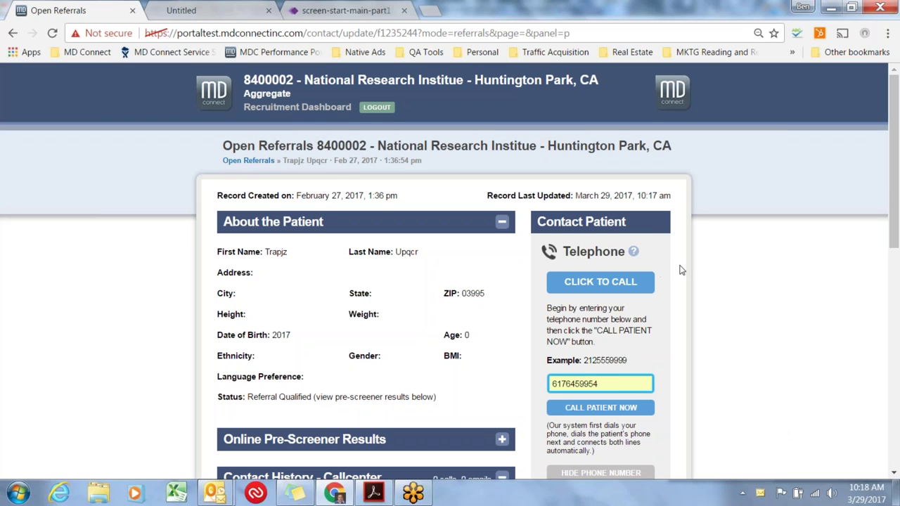
pyautogui.scroll(-1, 536, 285)
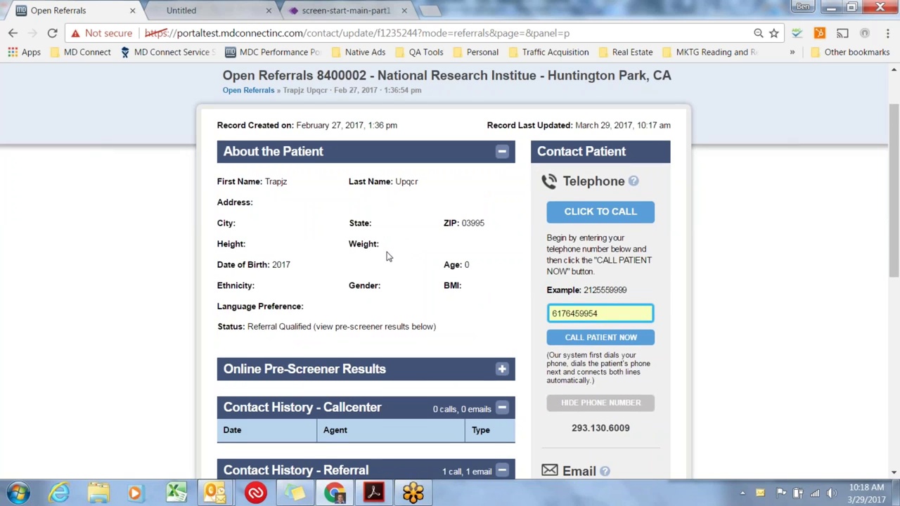
pyautogui.scroll(-1, 388, 254)
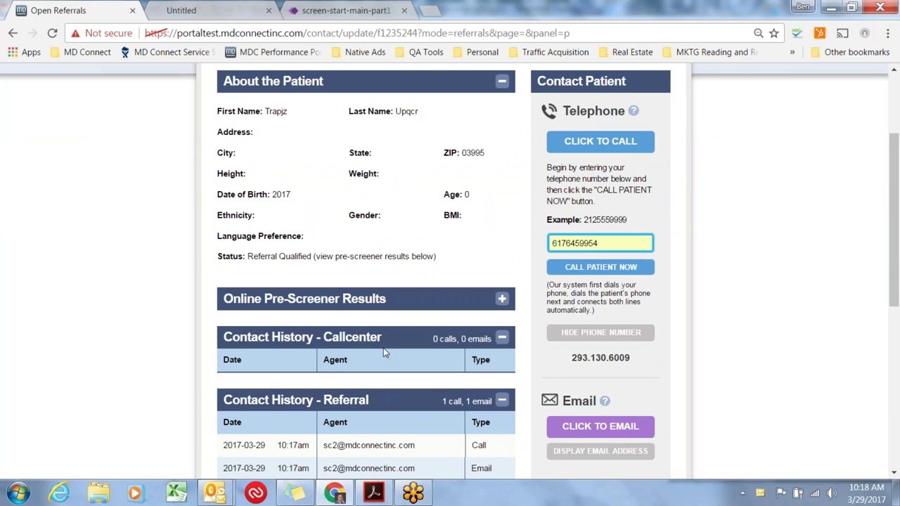
pyautogui.scroll(-3, 436, 411)
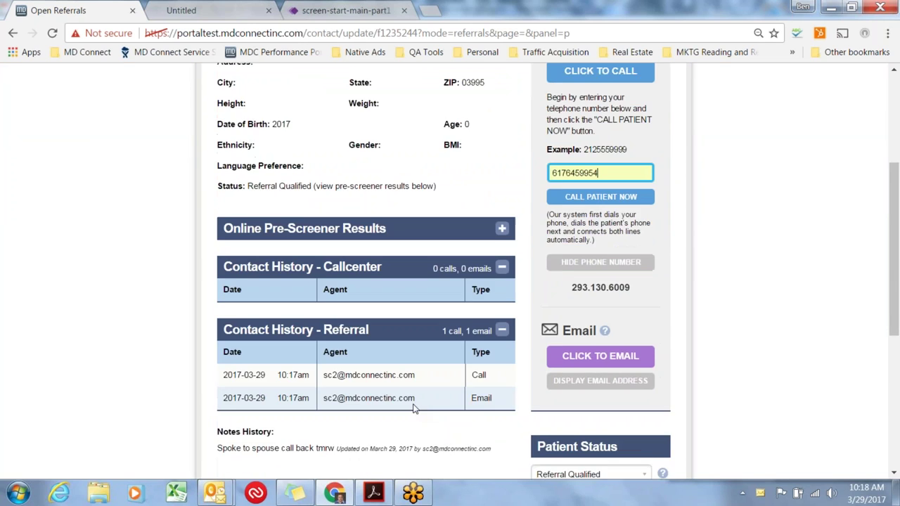
pyautogui.scroll(5, 411, 410)
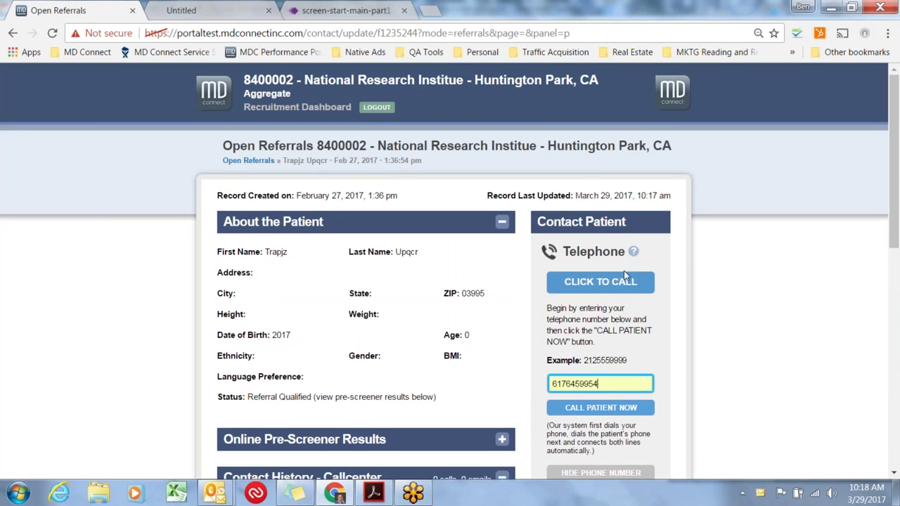
pyautogui.scroll(-4, 681, 294)
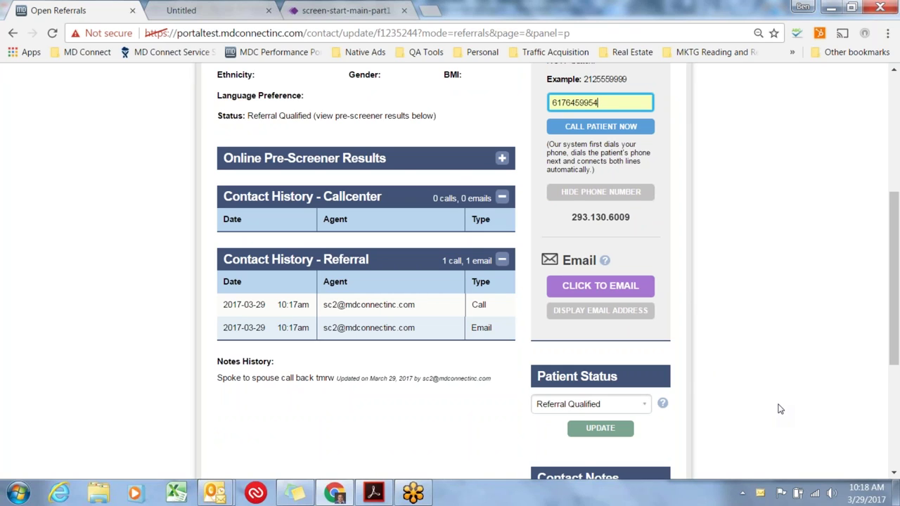
pyautogui.scroll(-5, 778, 406)
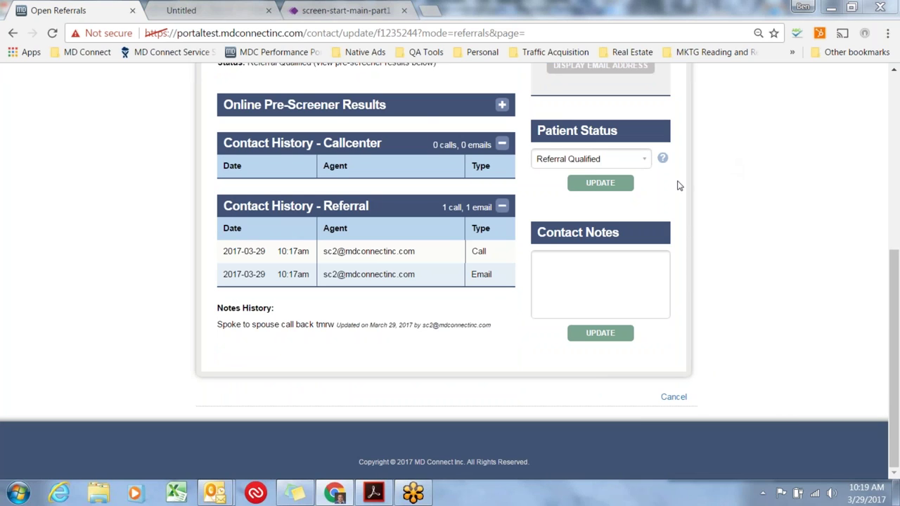
# Update the patient status to Unchanged, then reopen the first referral from Open Referrals
pyautogui.click(647, 160)
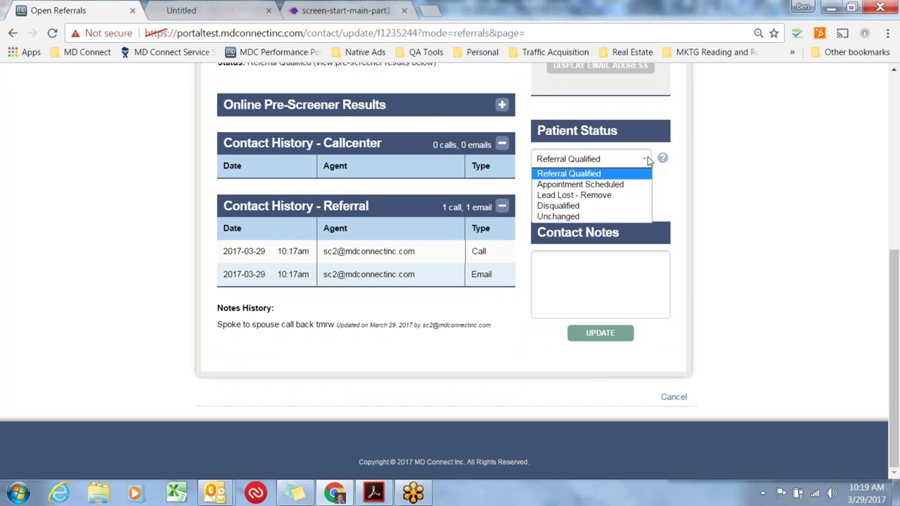
pyautogui.click(613, 222)
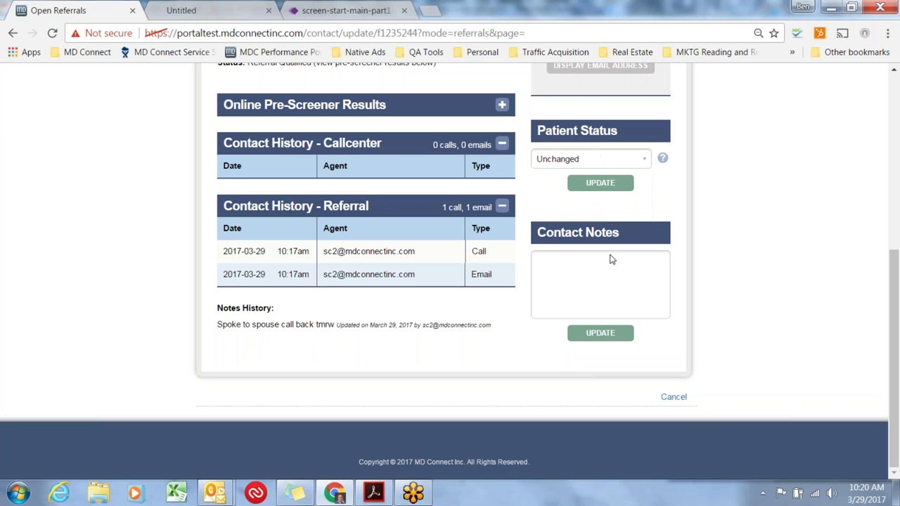
pyautogui.click(607, 336)
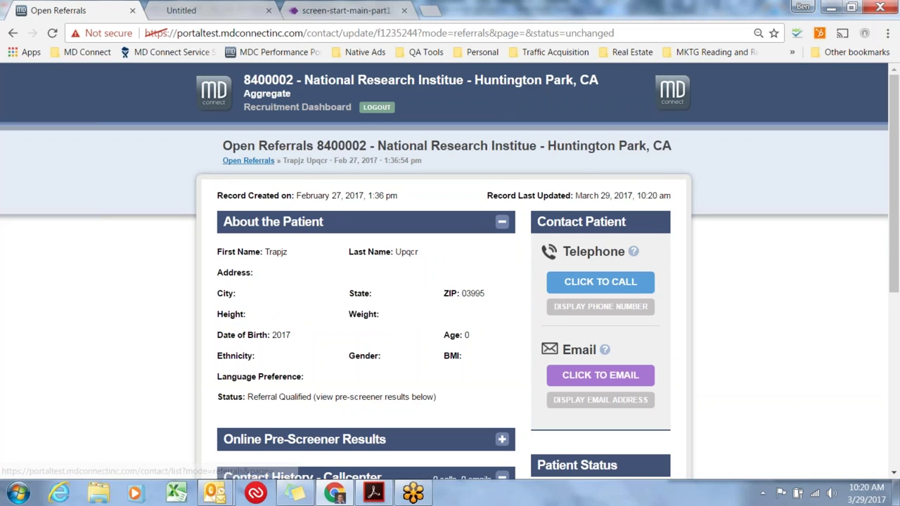
pyautogui.click(249, 160)
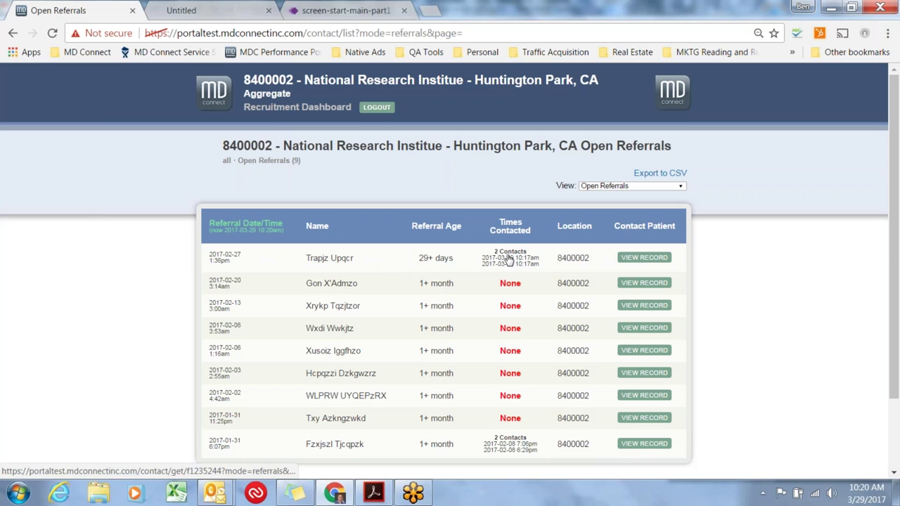
pyautogui.click(644, 257)
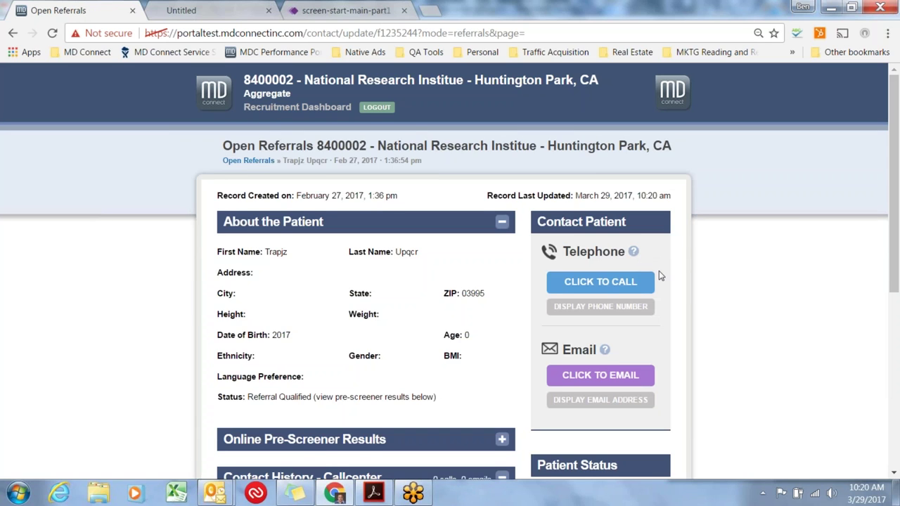
# Save the referral's status as 'Lead Lost - Remove' and go back to Open Referrals
pyautogui.scroll(-4, 675, 278)
pyautogui.click(643, 215)
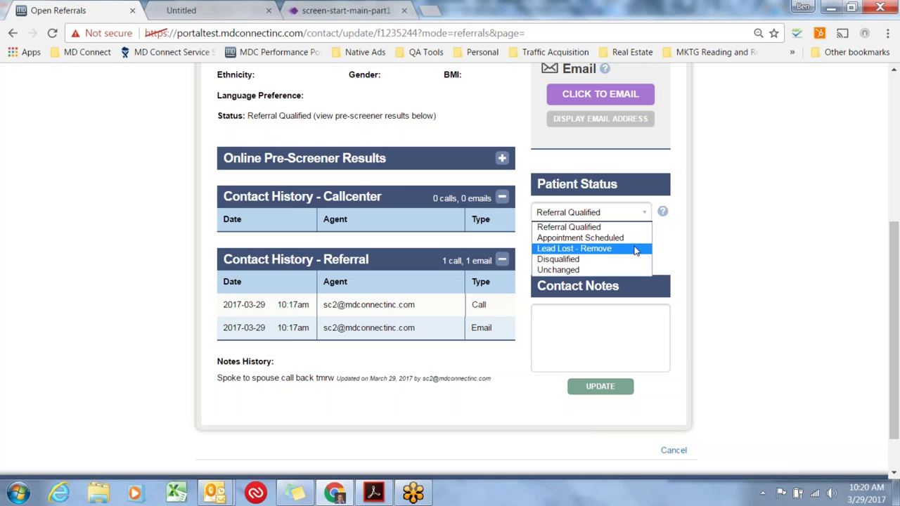
pyautogui.click(635, 249)
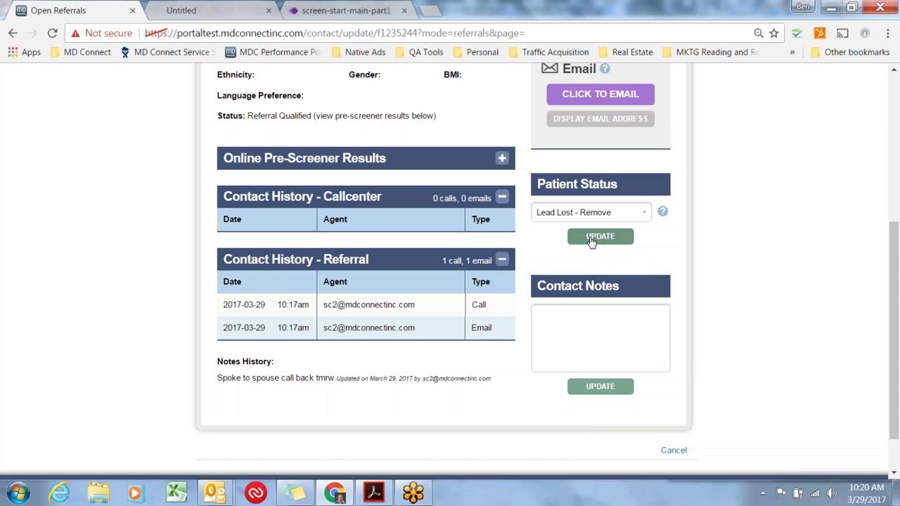
pyautogui.click(601, 236)
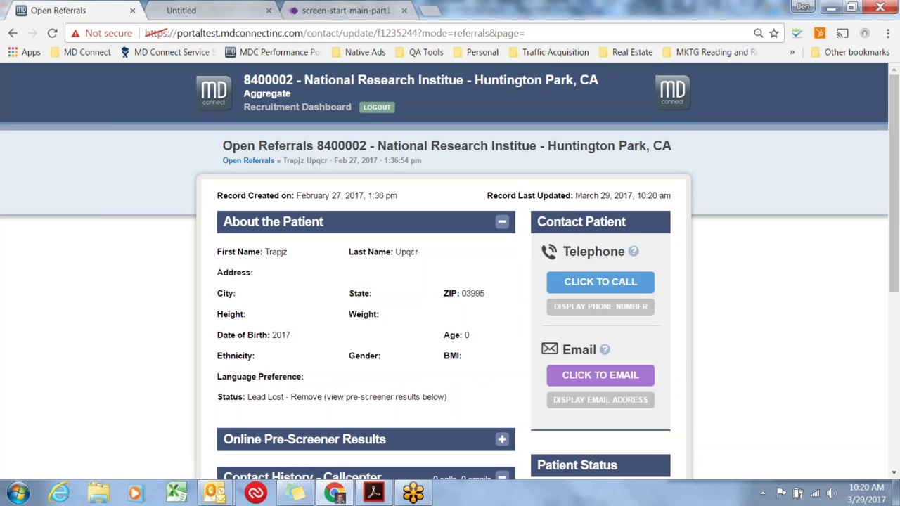
pyautogui.click(247, 161)
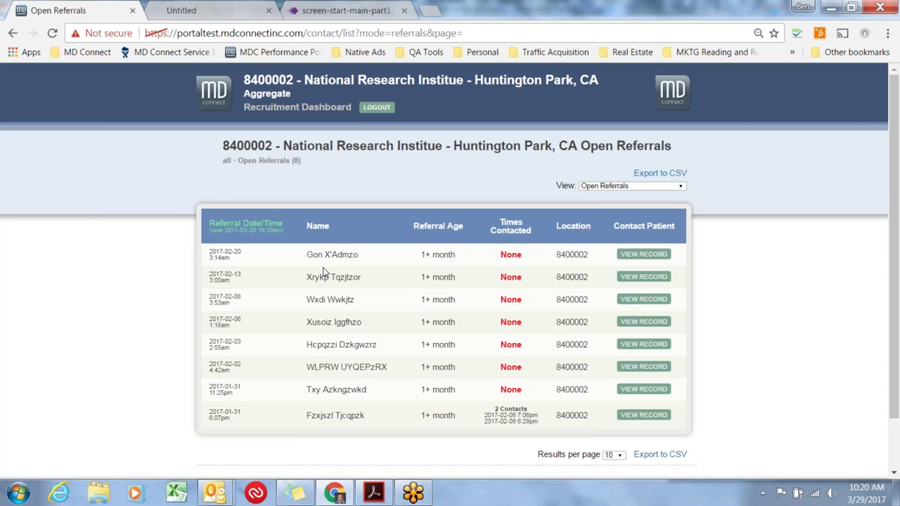
# Open the first referral's patient record from the Open Referrals list
pyautogui.moveTo(311, 167); pyautogui.dragTo(215, 159)
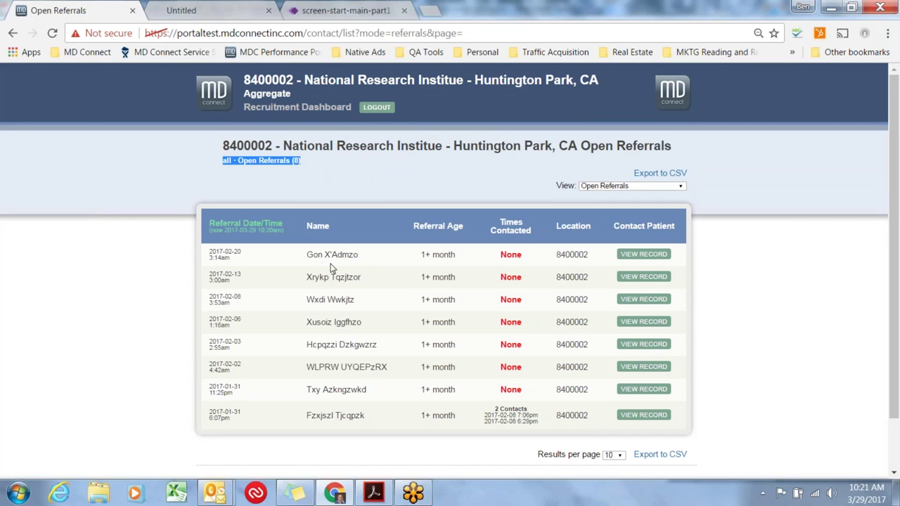
pyautogui.click(656, 254)
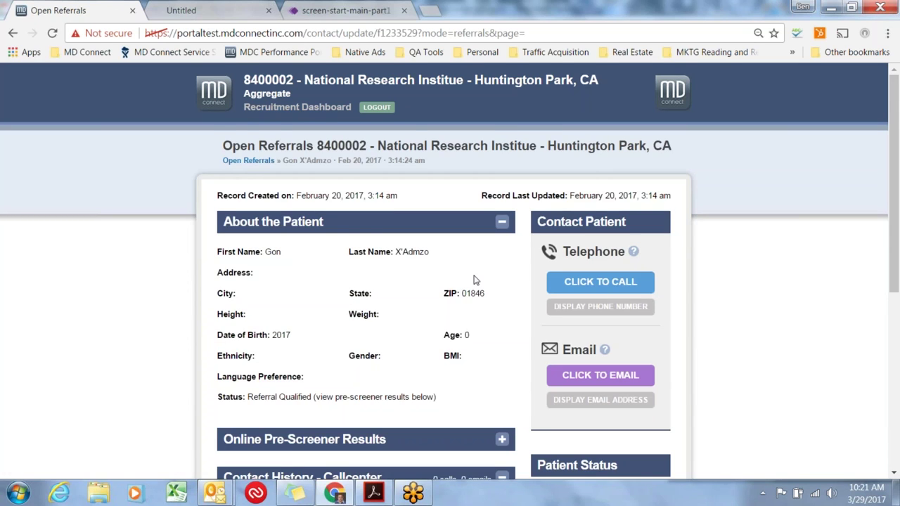
pyautogui.scroll(-4, 478, 278)
# Set Patient Status to Disqualified with reason 'Site Distance' and save
pyautogui.click(638, 213)
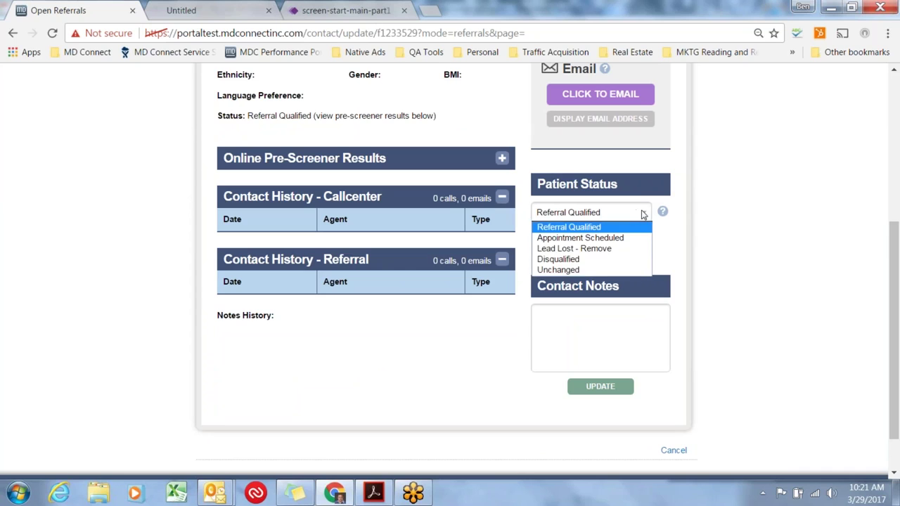
pyautogui.click(614, 260)
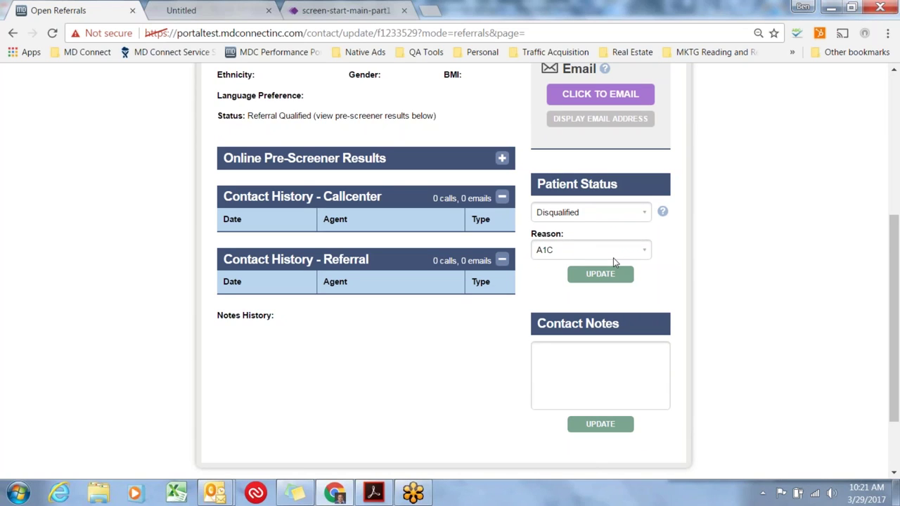
pyautogui.click(639, 253)
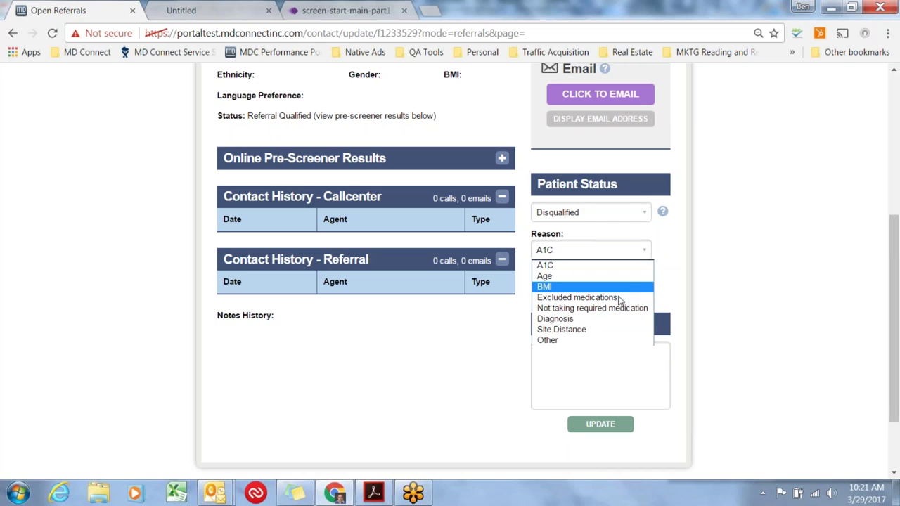
pyautogui.click(612, 330)
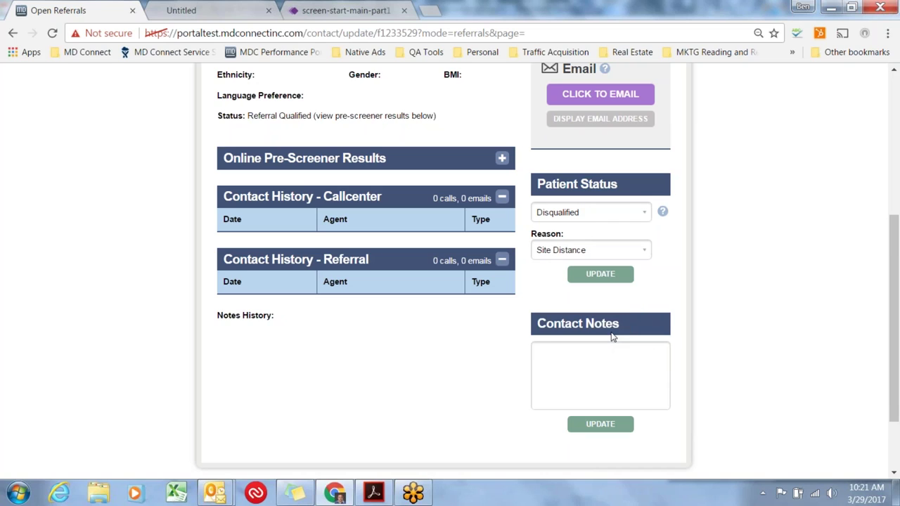
pyautogui.click(606, 277)
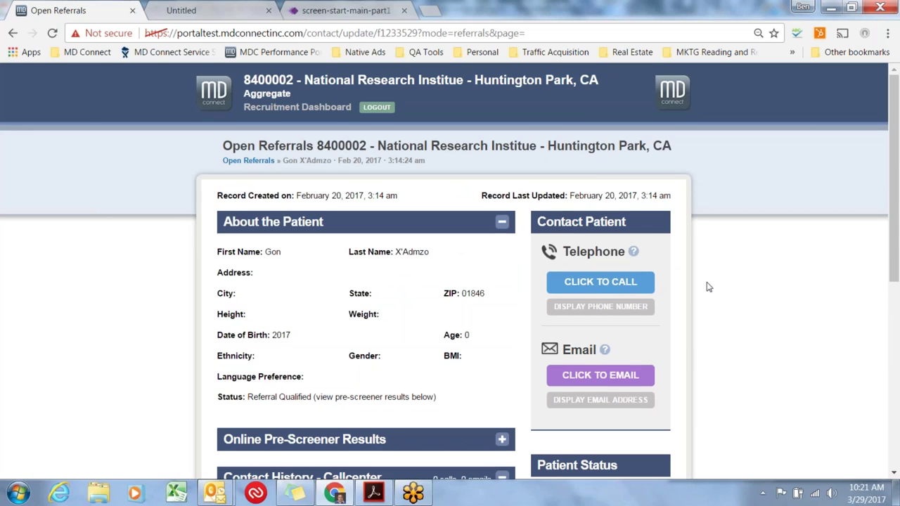
pyautogui.scroll(-3, 705, 283)
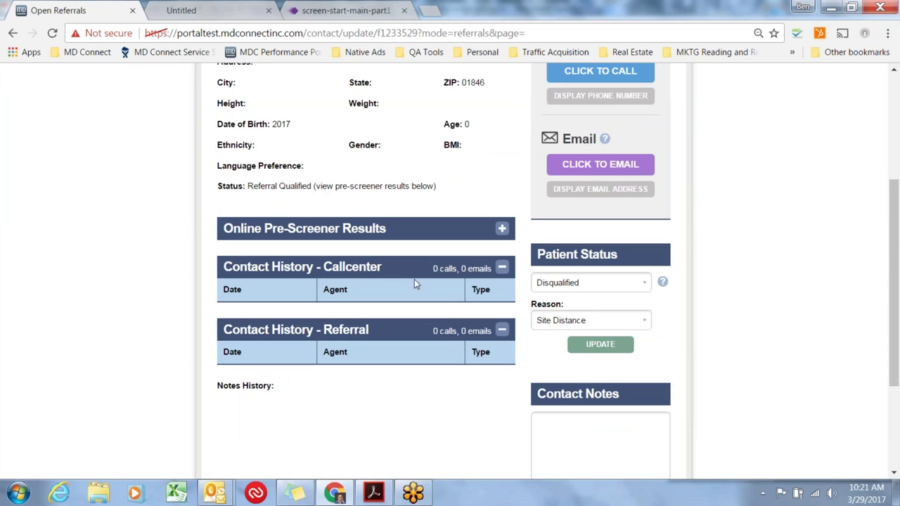
pyautogui.click(607, 346)
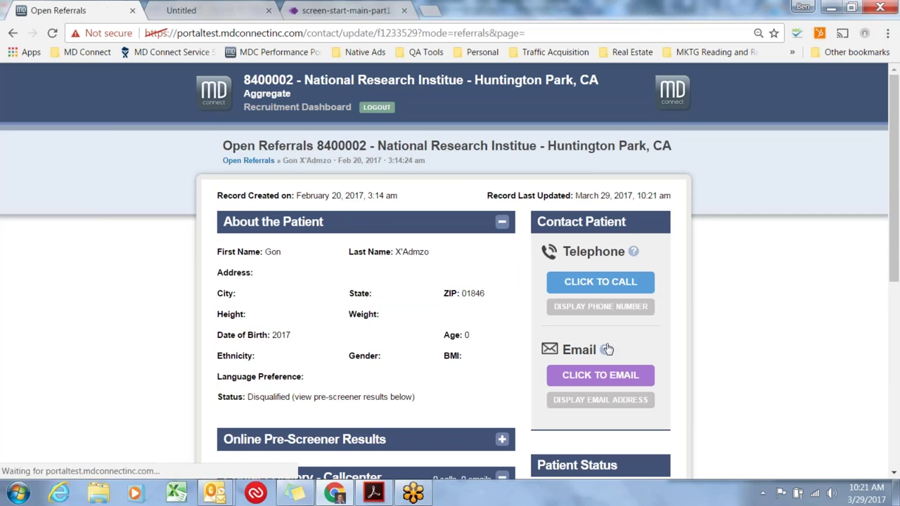
# Return to Open Referrals, now showing 7, and open the next referral's record
pyautogui.click(243, 161)
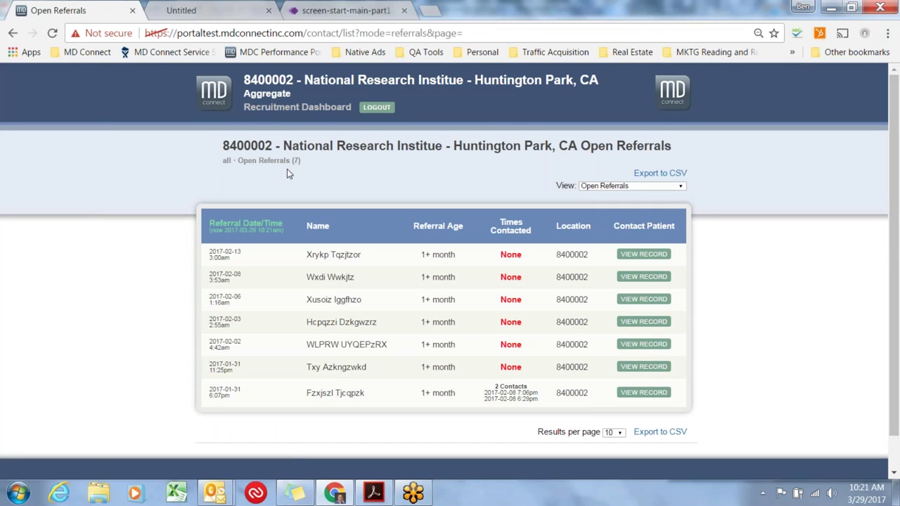
pyautogui.moveTo(284, 161); pyautogui.dragTo(350, 184)
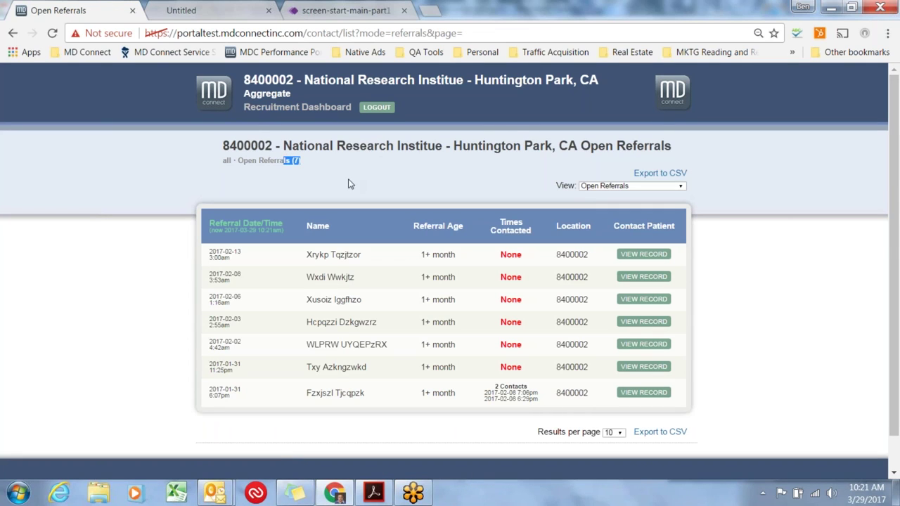
pyautogui.click(435, 183)
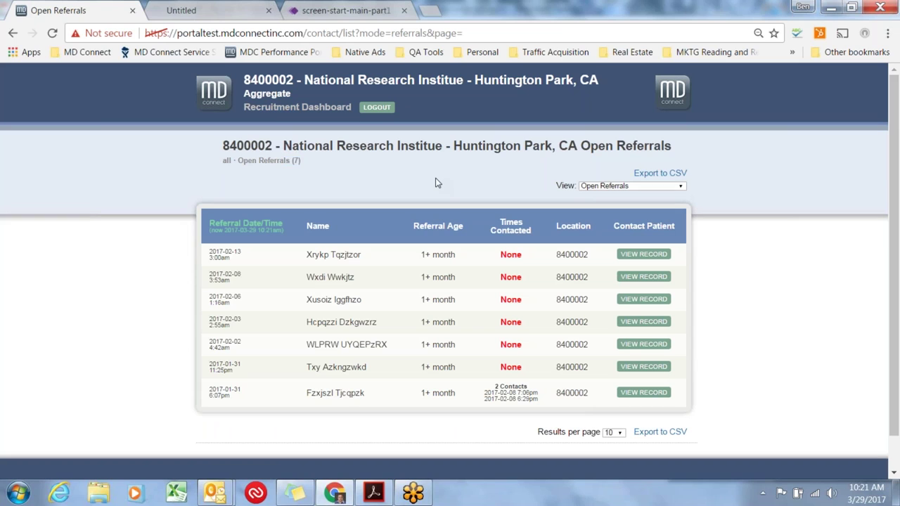
pyautogui.click(640, 257)
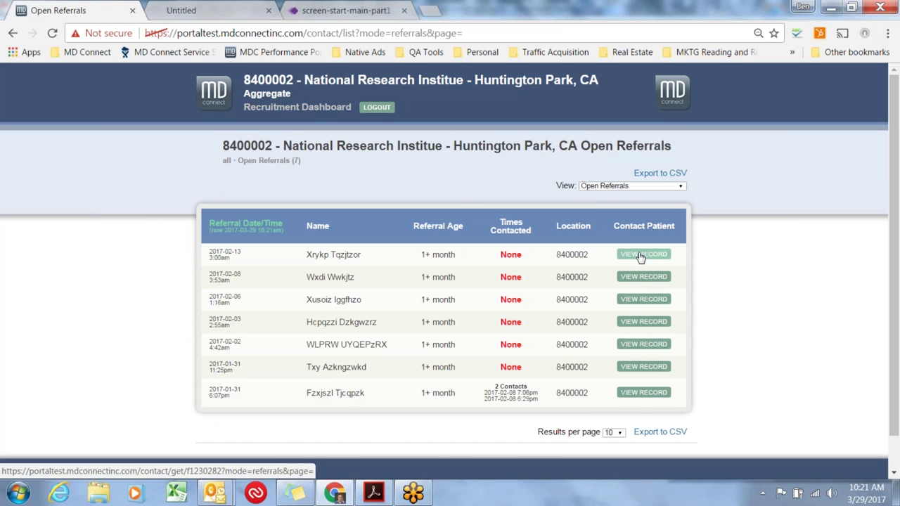
# Choose Appointment Scheduled as the patient status and begin the appointment date
pyautogui.scroll(-4, 700, 268)
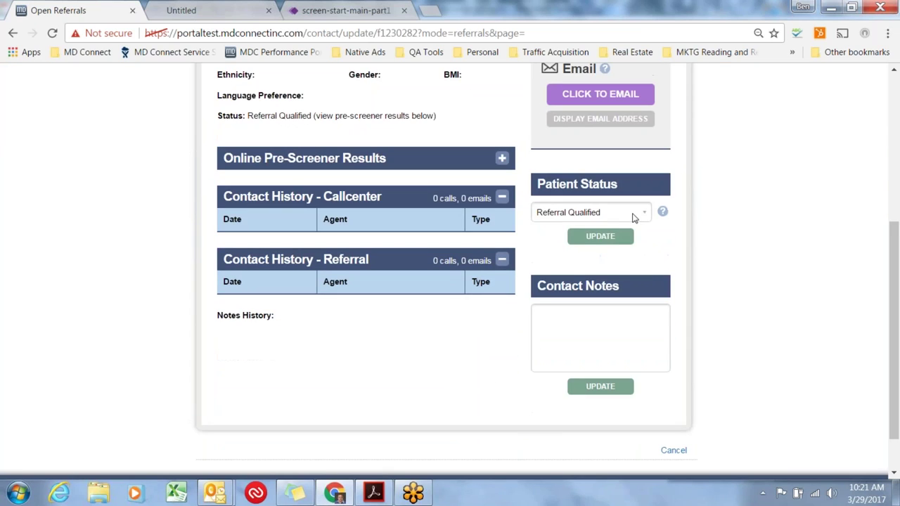
pyautogui.click(638, 215)
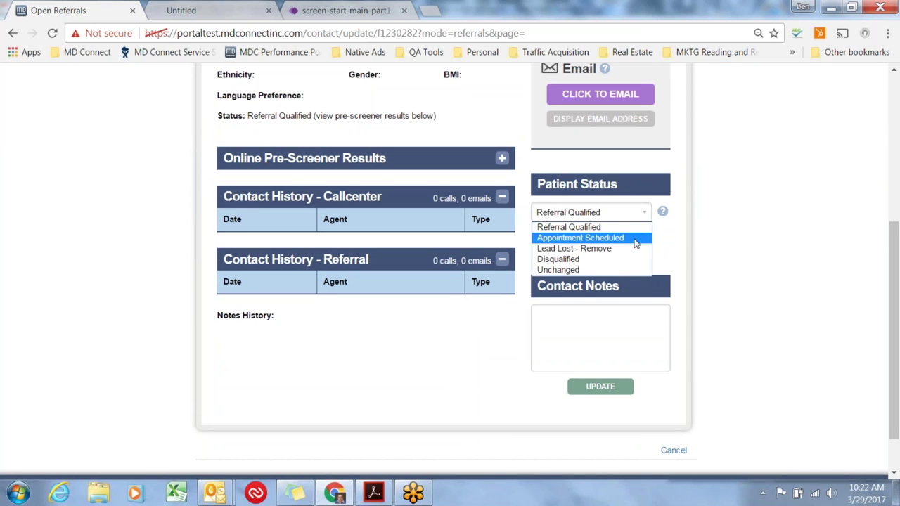
pyautogui.click(636, 240)
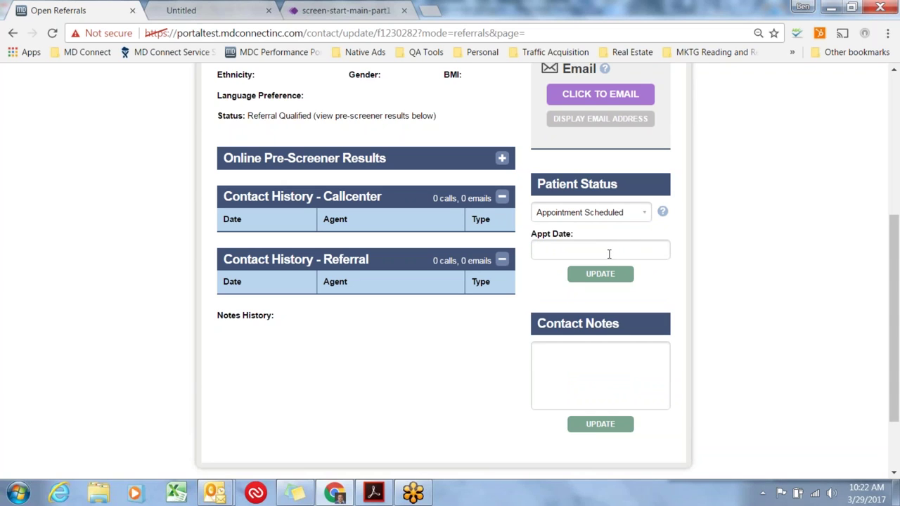
pyautogui.click(610, 251)
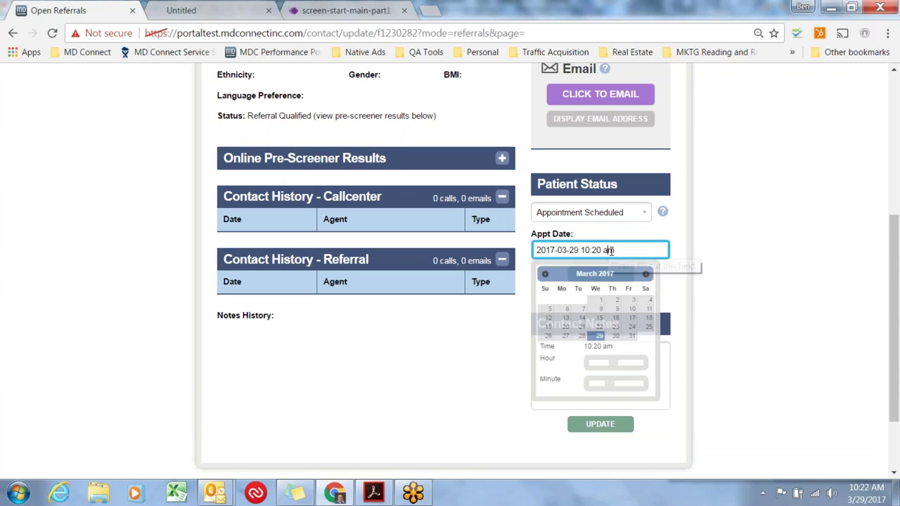
# Keep Appointment Scheduled and pick March 31 as the appointment day
pyautogui.click(644, 216)
pyautogui.click(637, 239)
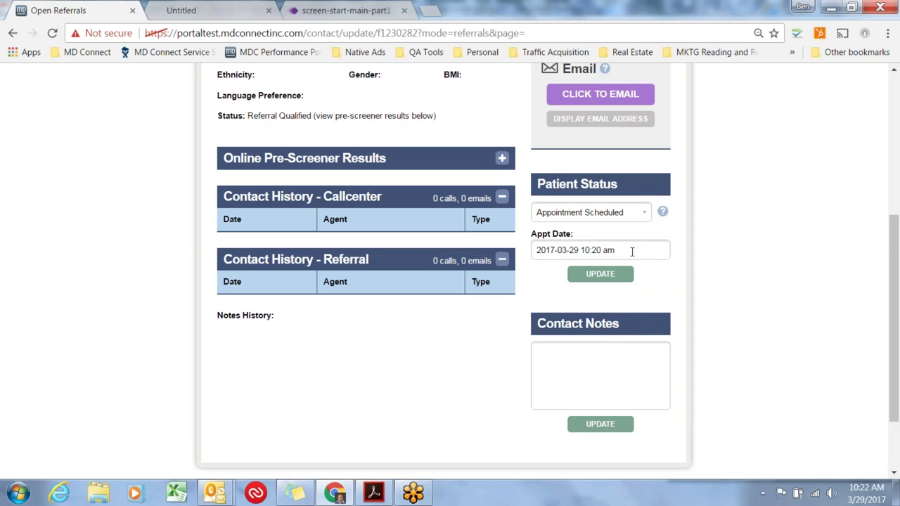
pyautogui.click(632, 252)
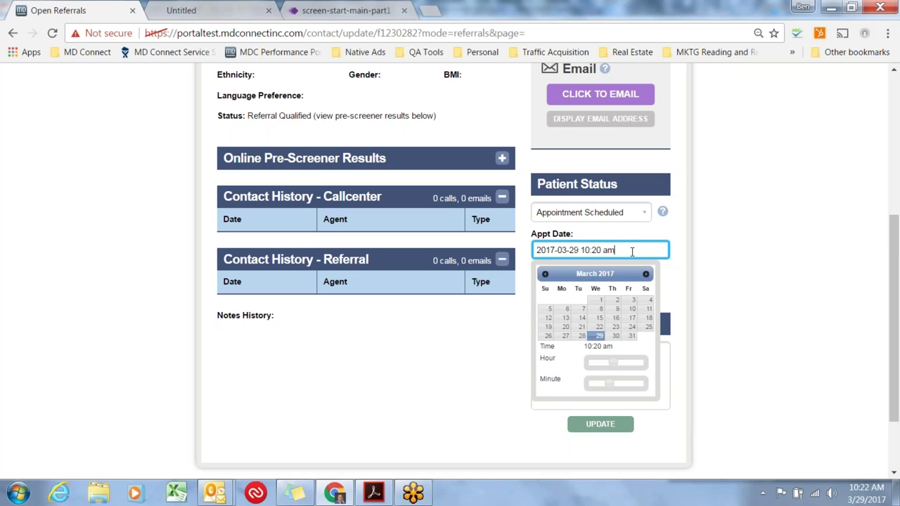
pyautogui.click(616, 336)
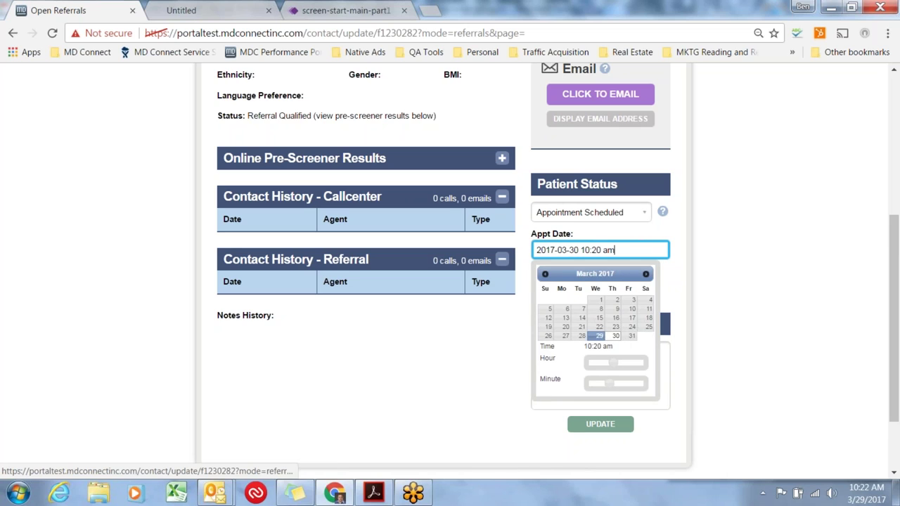
pyautogui.click(631, 338)
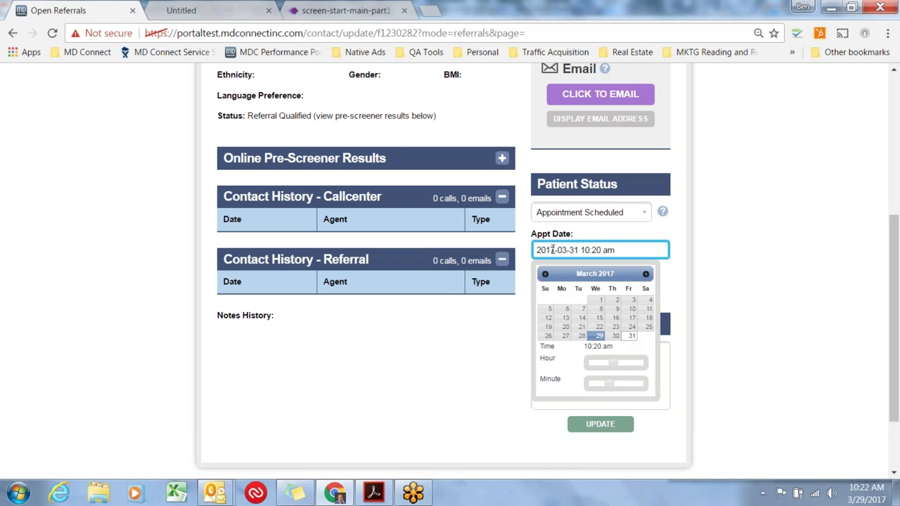
# Set the appointment time to 10:00 am and save the 2017-03-31 appointment
pyautogui.moveTo(580, 250); pyautogui.dragTo(536, 250)
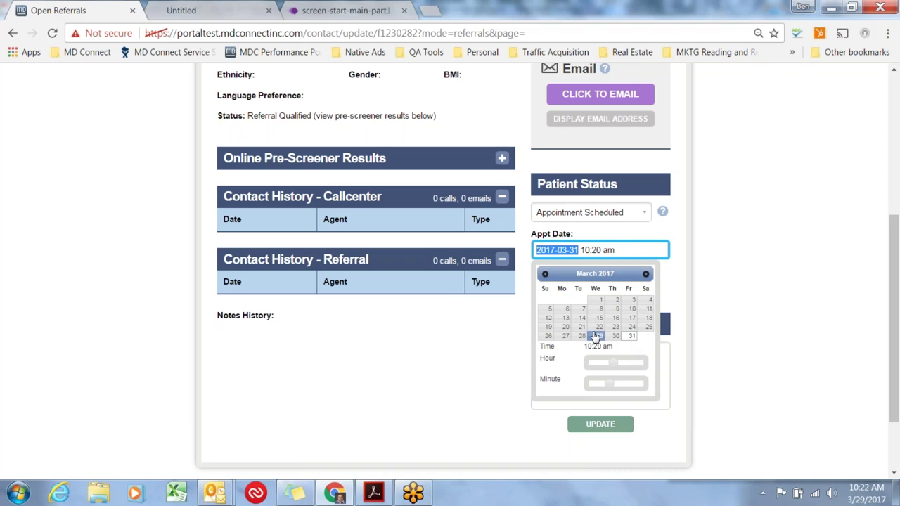
pyautogui.click(612, 365)
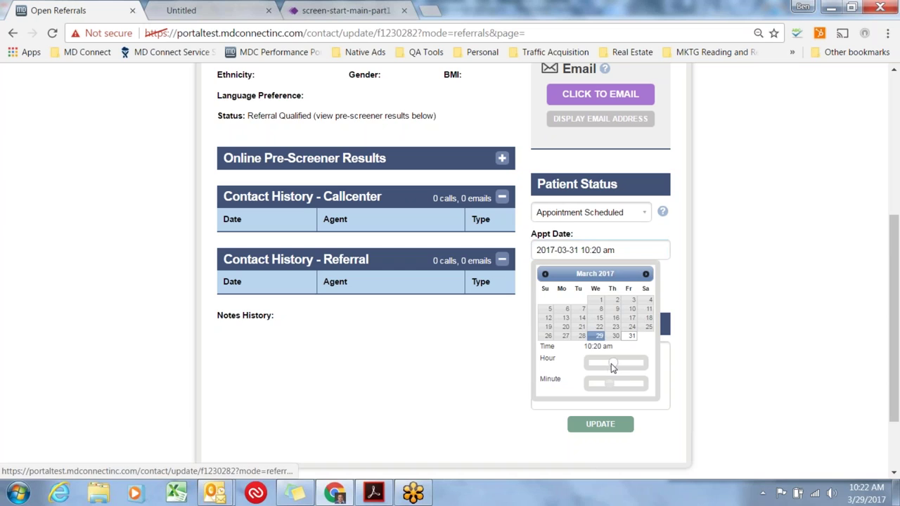
pyautogui.moveTo(612, 368); pyautogui.dragTo(581, 385)
pyautogui.click(606, 424)
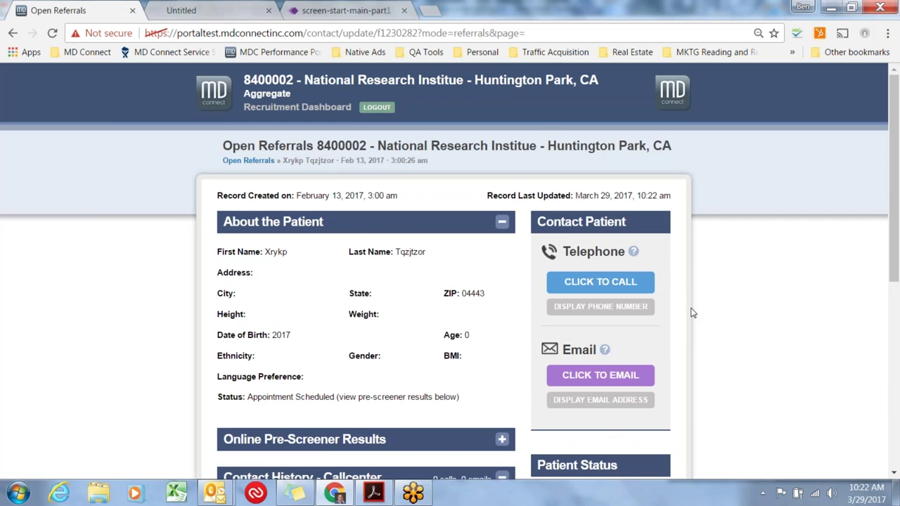
pyautogui.scroll(-4, 692, 313)
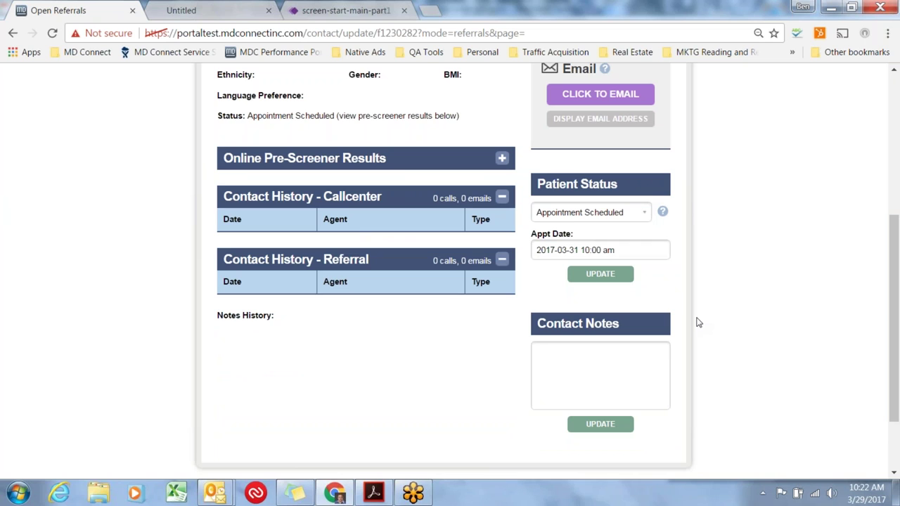
pyautogui.scroll(1, 698, 322)
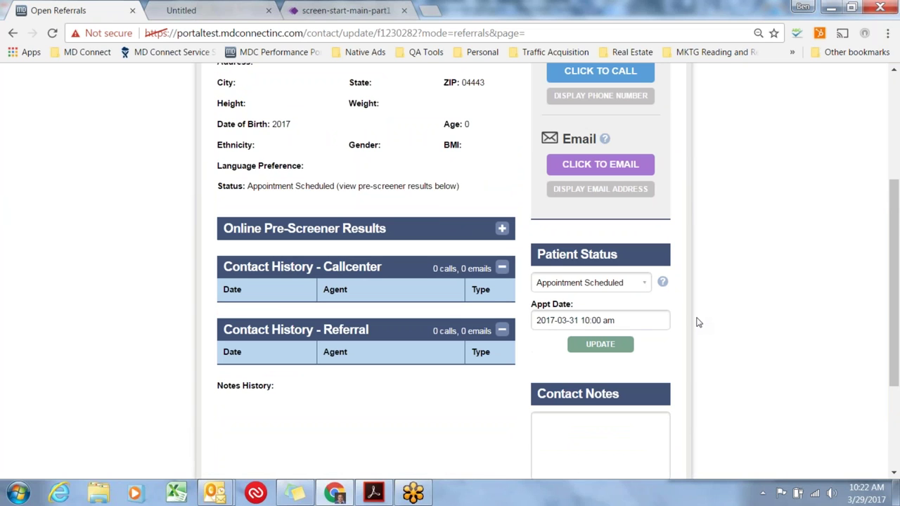
pyautogui.scroll(1, 698, 322)
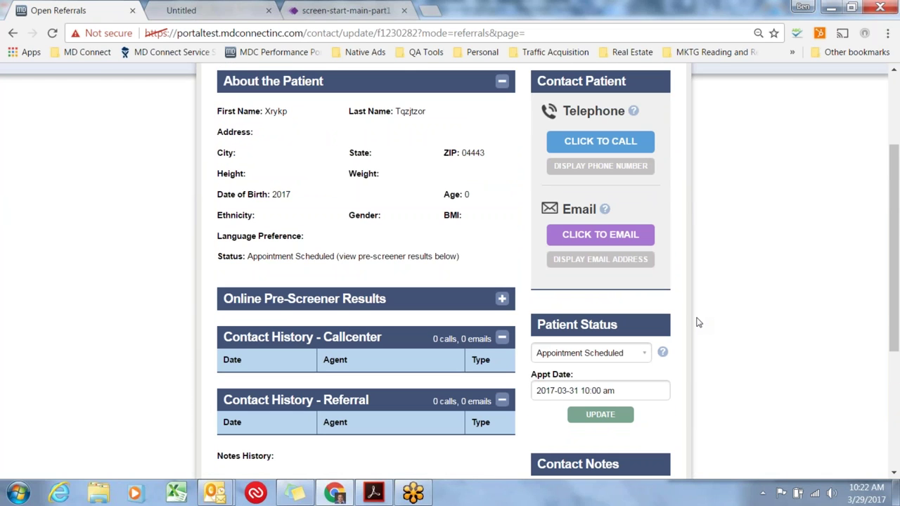
pyautogui.click(637, 394)
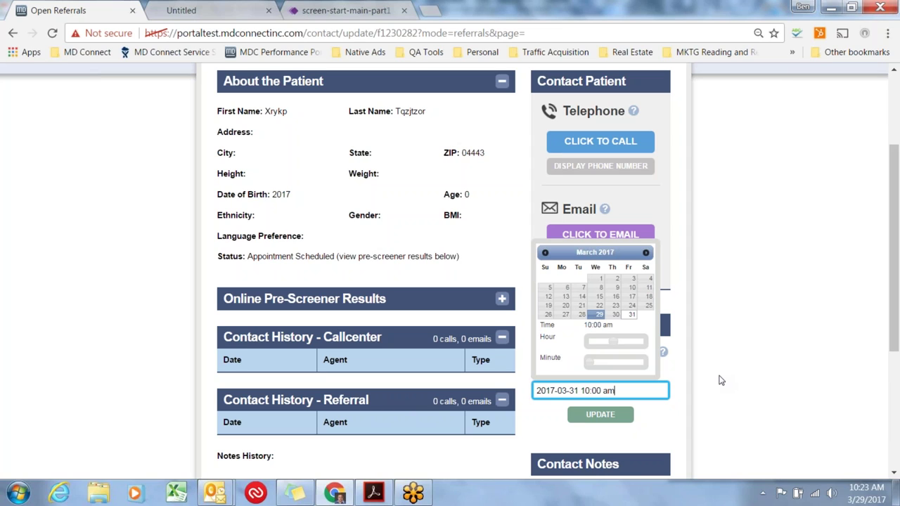
pyautogui.click(609, 417)
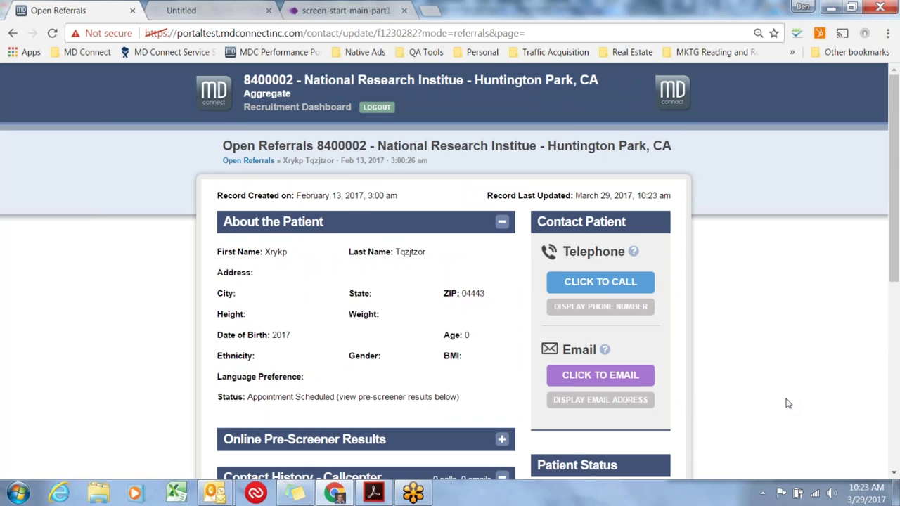
pyautogui.scroll(-3, 766, 401)
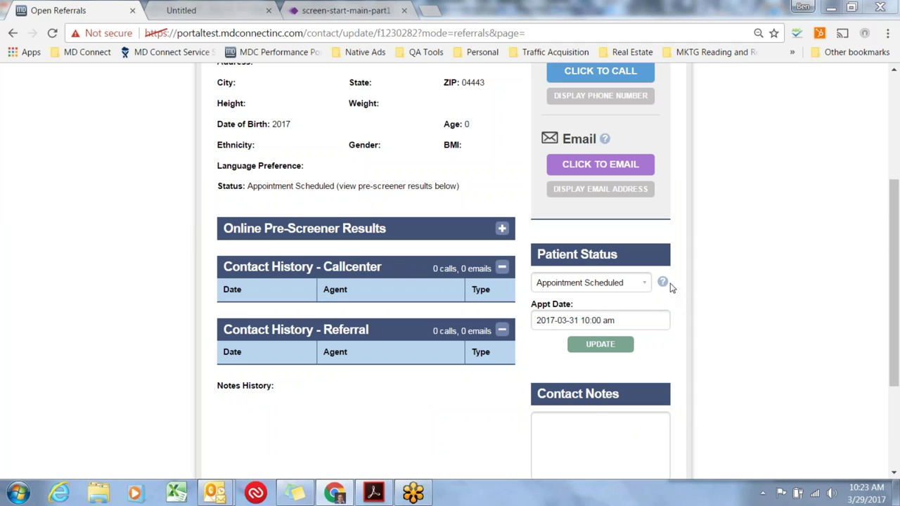
pyautogui.moveTo(663, 283)
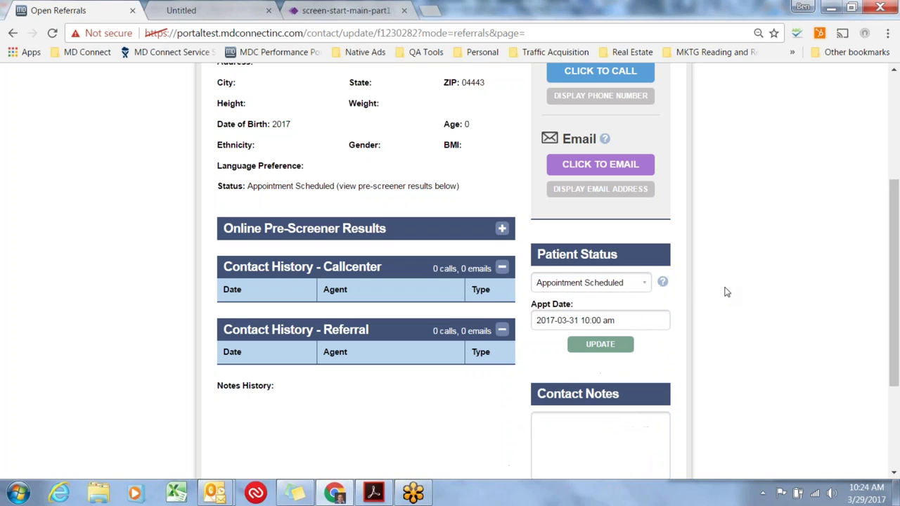
pyautogui.click(619, 320)
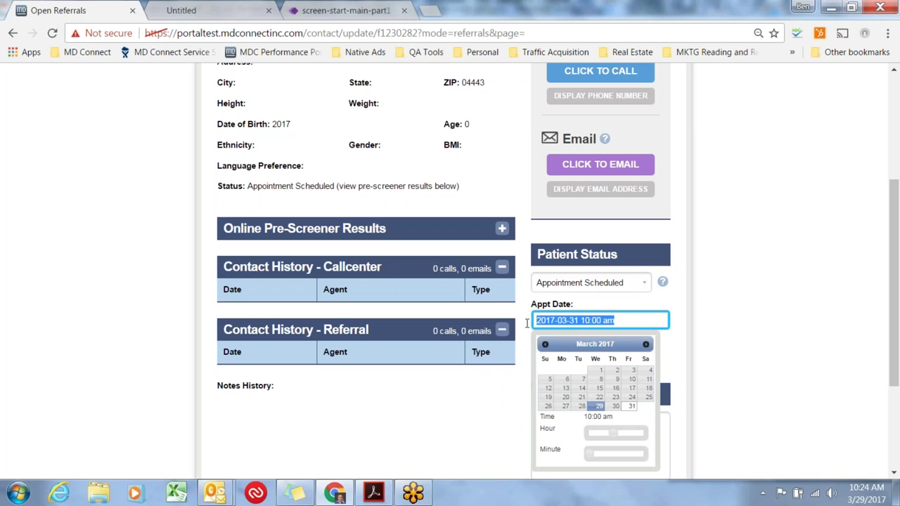
pyautogui.click(708, 328)
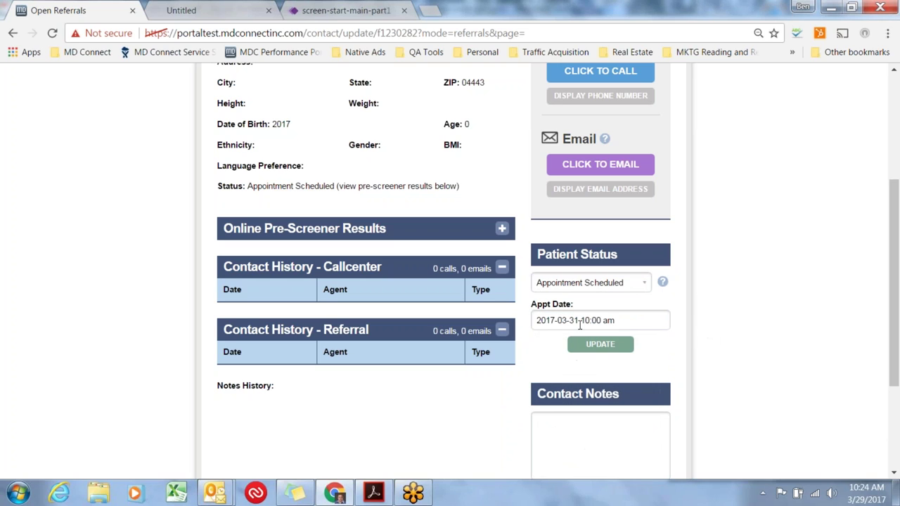
pyautogui.click(580, 321)
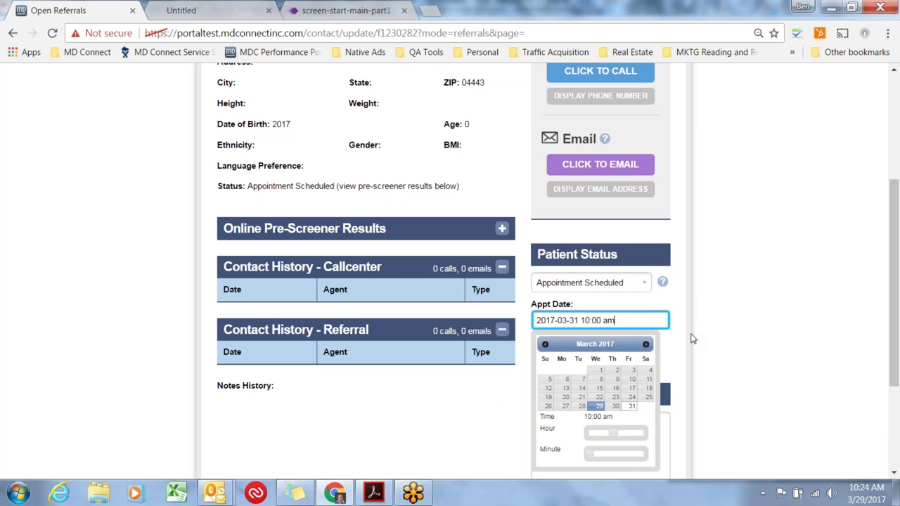
pyautogui.click(691, 339)
pyautogui.click(619, 345)
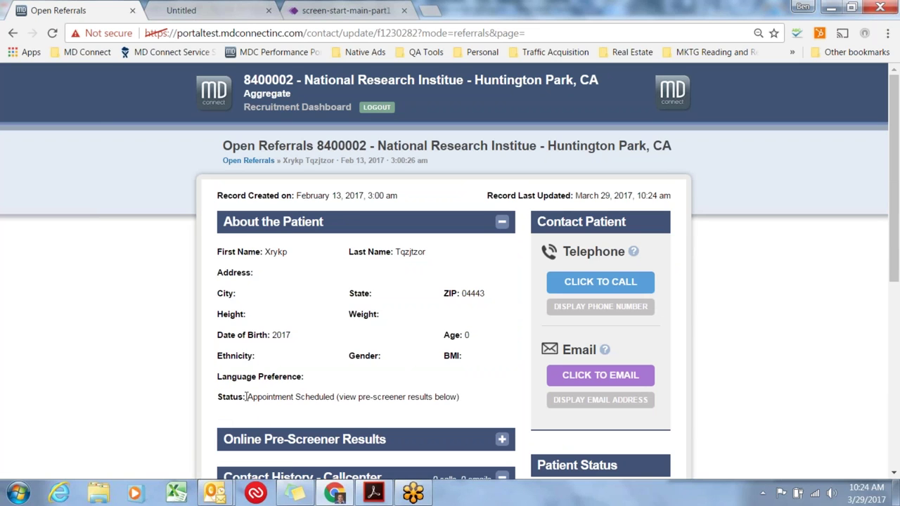
pyautogui.moveTo(246, 397); pyautogui.dragTo(412, 392)
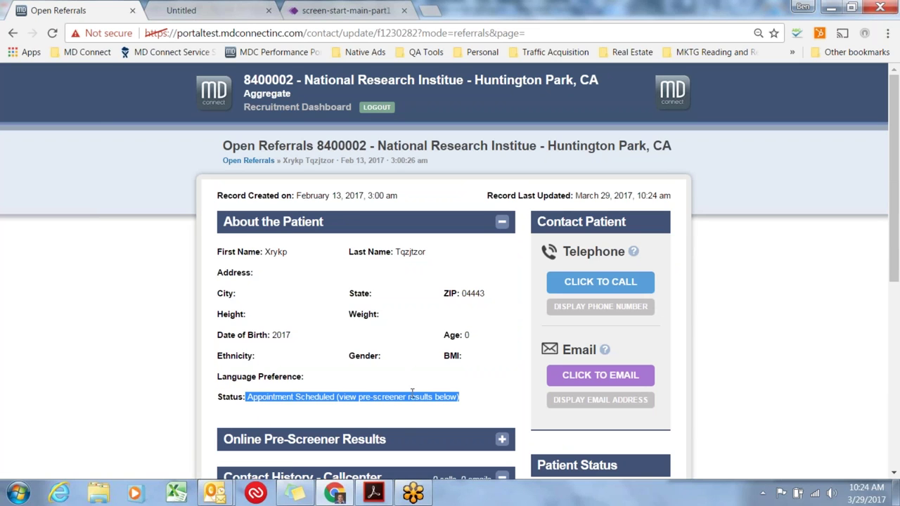
# Switch the referrals list to the Appointments view to find this patient's booking
pyautogui.click(249, 161)
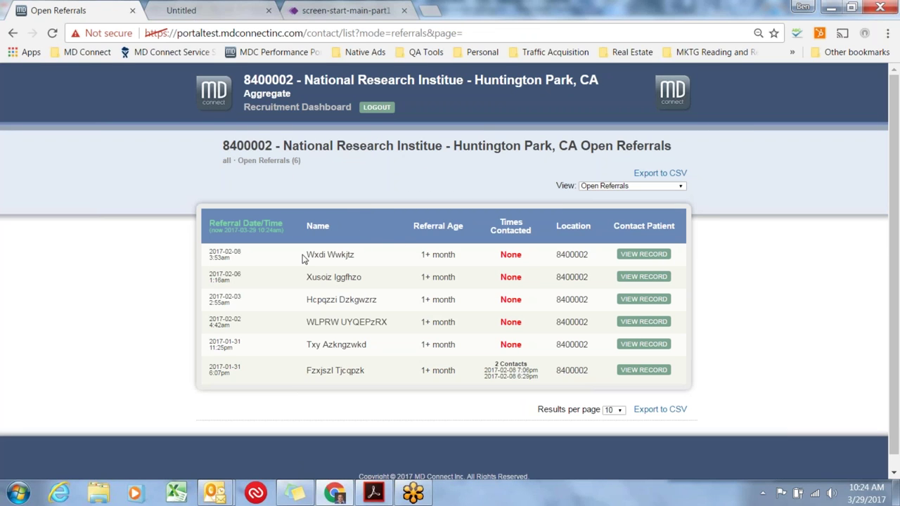
pyautogui.click(680, 187)
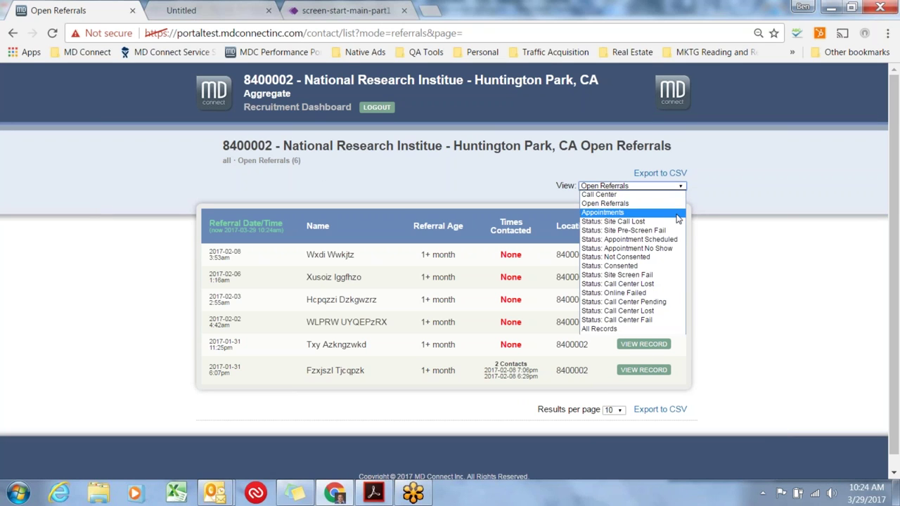
pyautogui.click(677, 214)
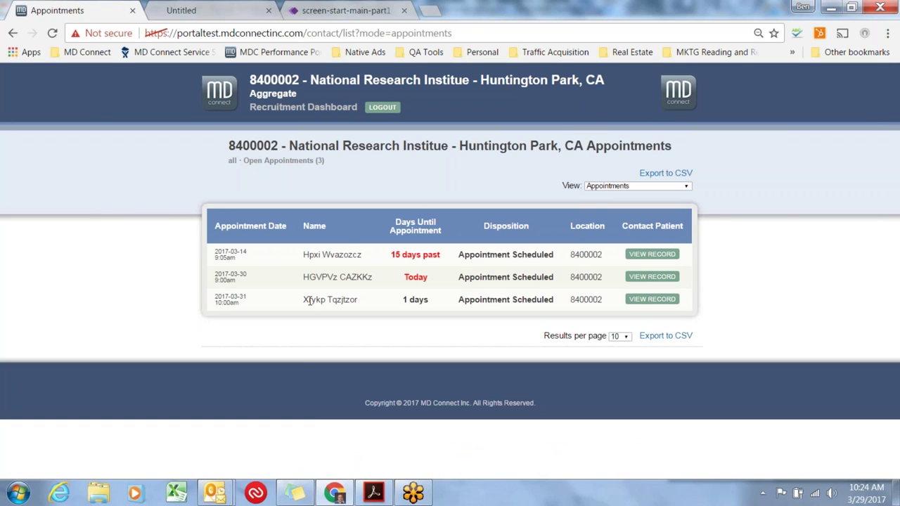
pyautogui.moveTo(303, 300); pyautogui.dragTo(360, 301)
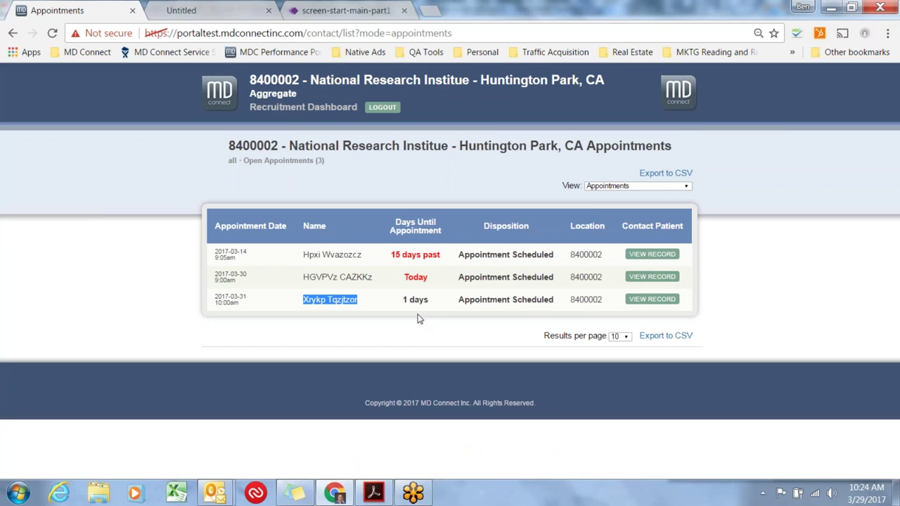
# Open the third-row patient's record and check the Patient Status choices without changing them
pyautogui.click(655, 303)
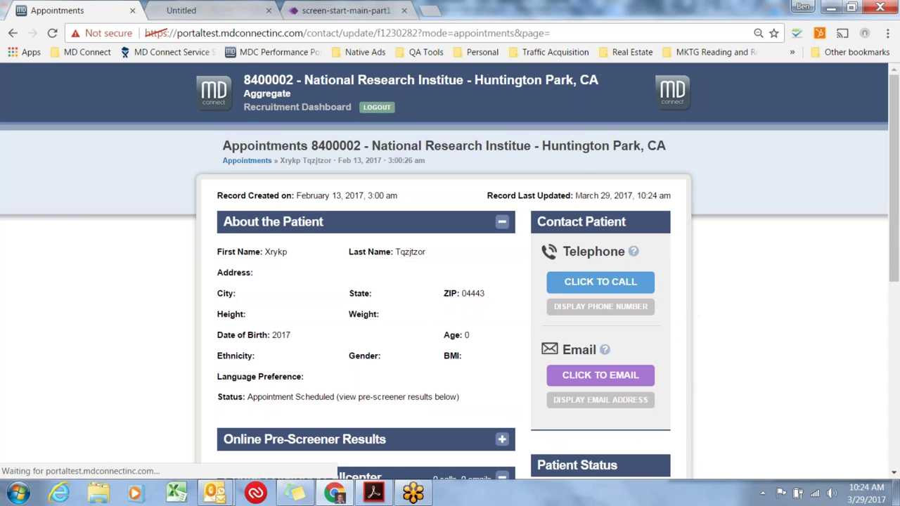
pyautogui.scroll(-3, 708, 299)
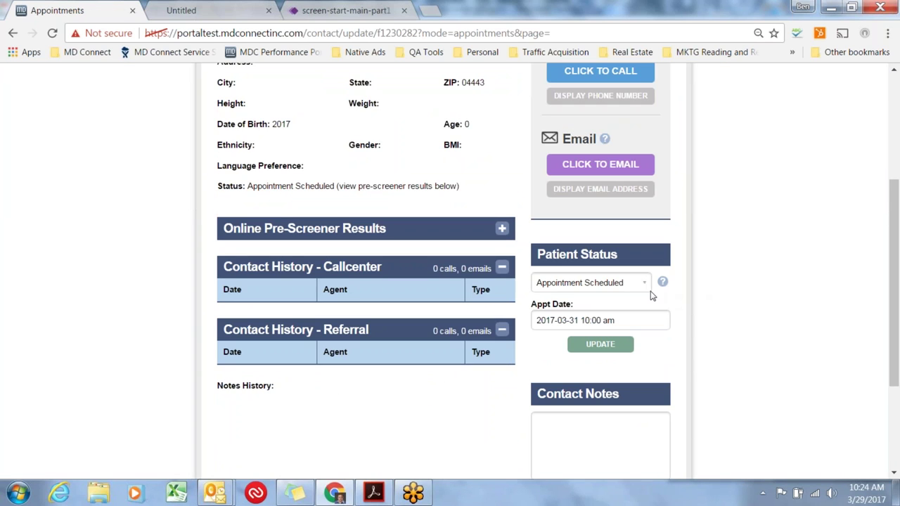
pyautogui.click(643, 285)
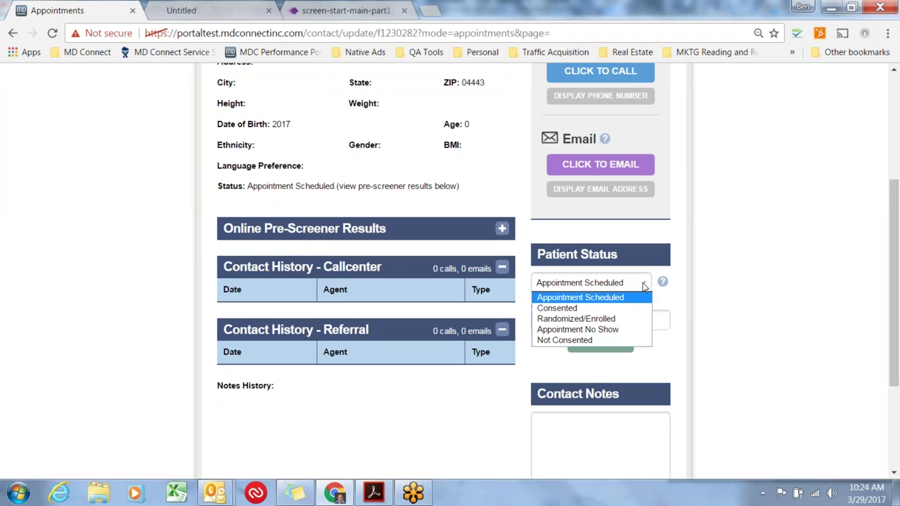
pyautogui.click(700, 283)
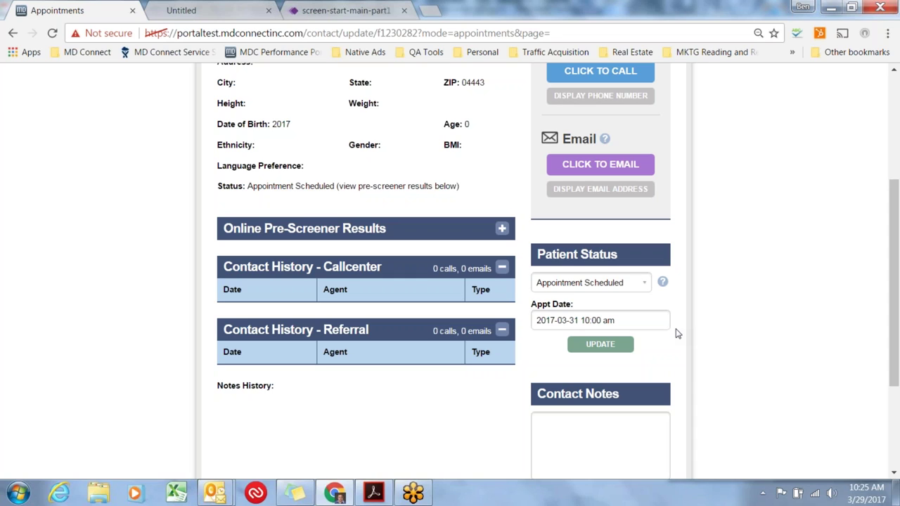
pyautogui.click(642, 283)
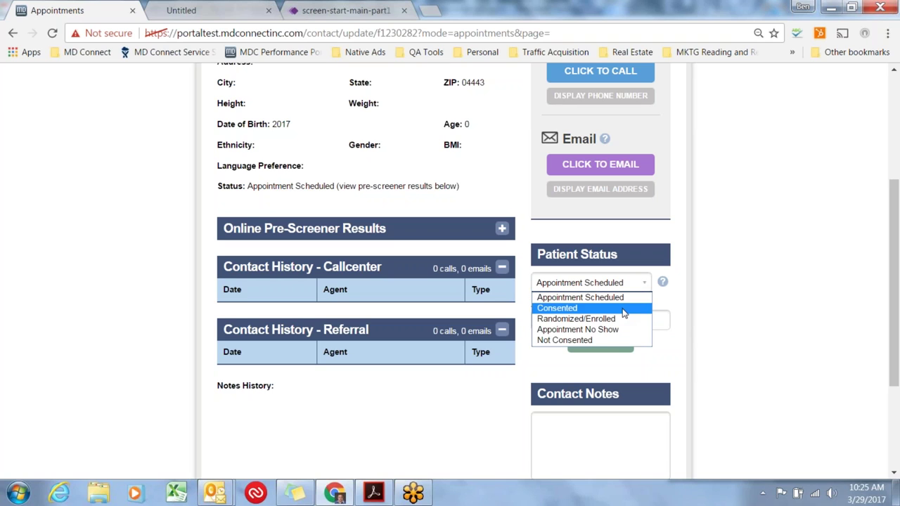
# Set the status to Consented, enter the suggested patient ID, and save
pyautogui.click(624, 309)
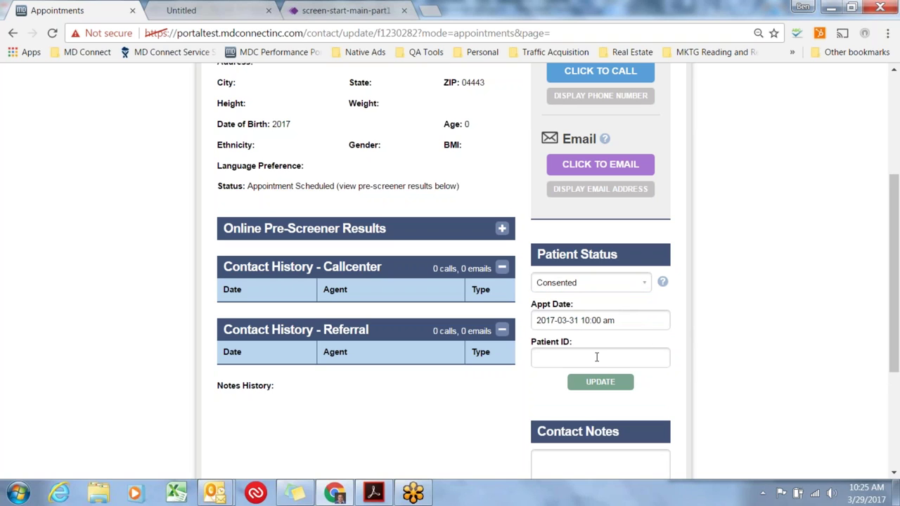
pyautogui.click(568, 358)
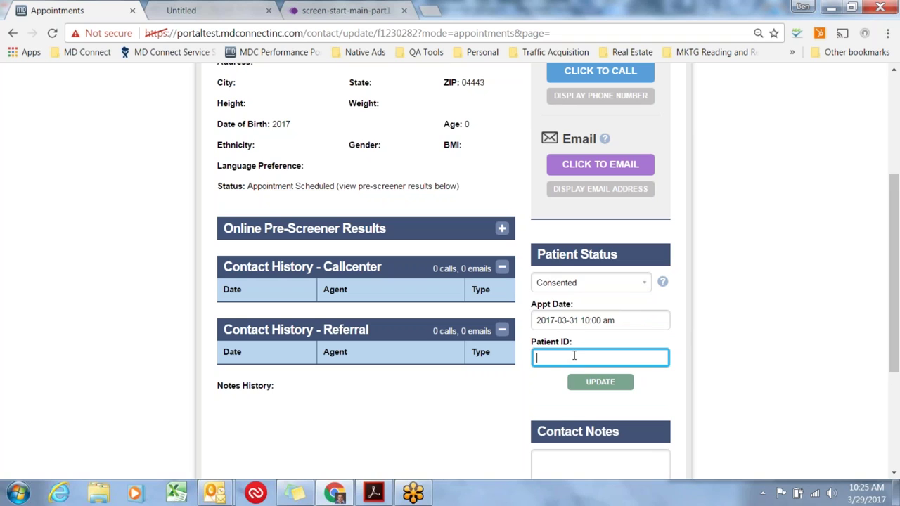
pyautogui.write('9999')
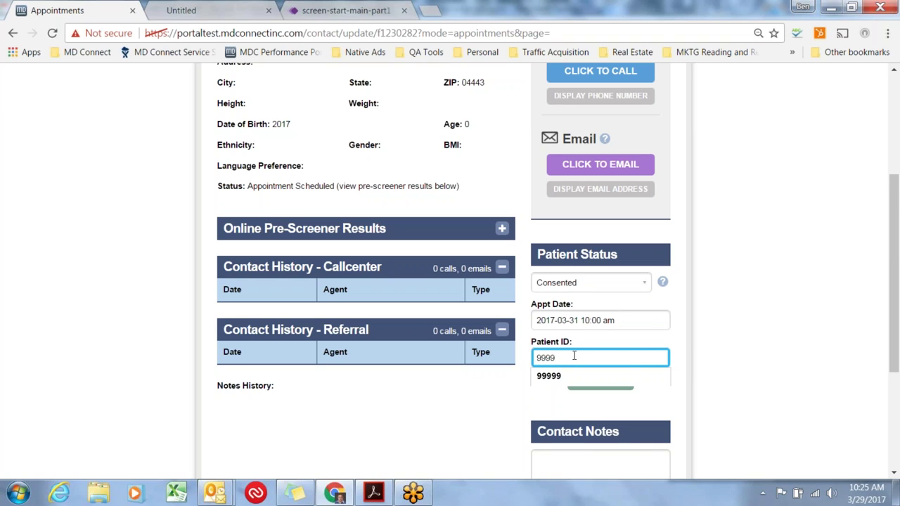
pyautogui.press('Down')
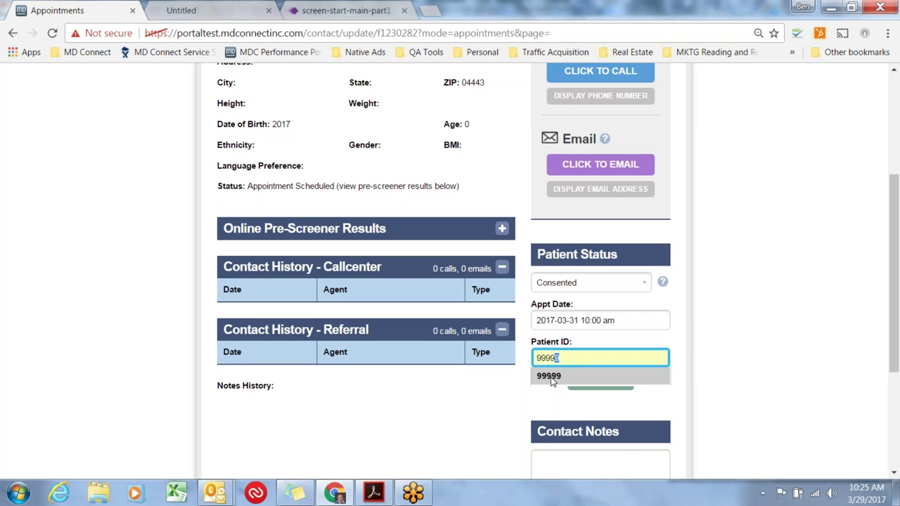
pyautogui.click(553, 377)
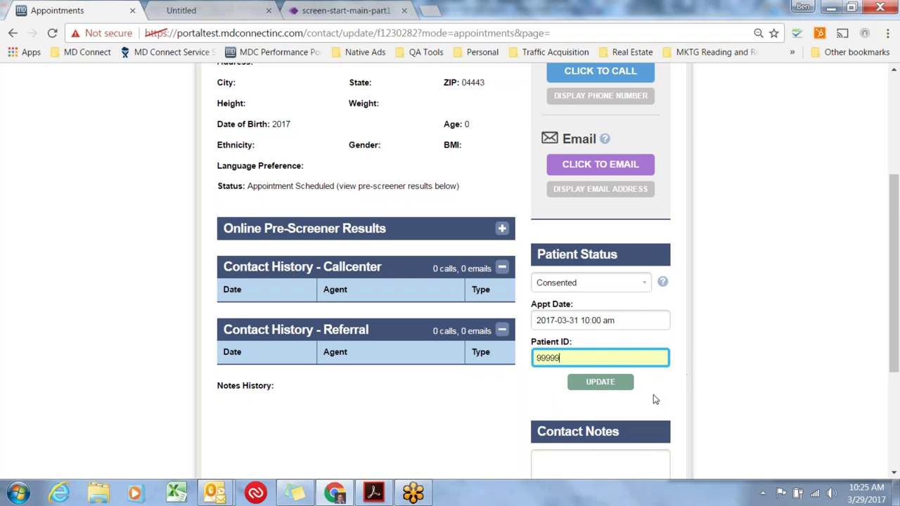
pyautogui.click(617, 385)
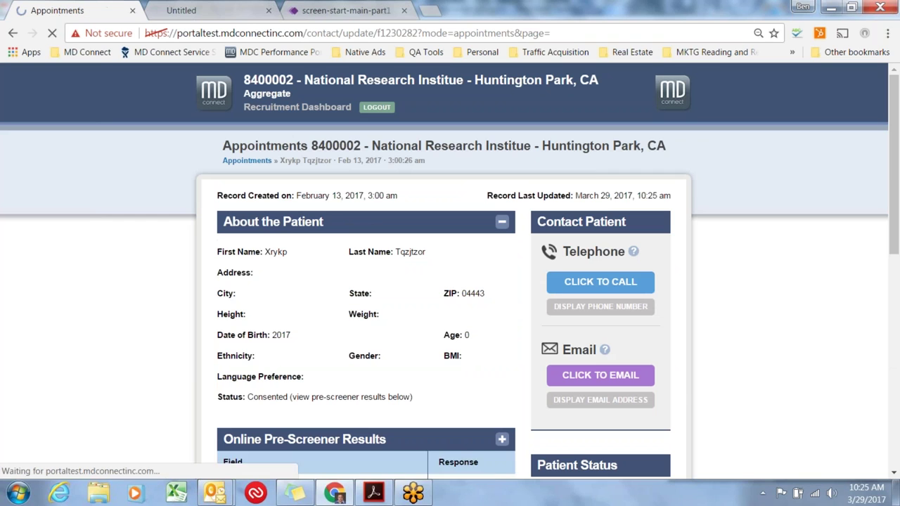
pyautogui.scroll(-3, 724, 359)
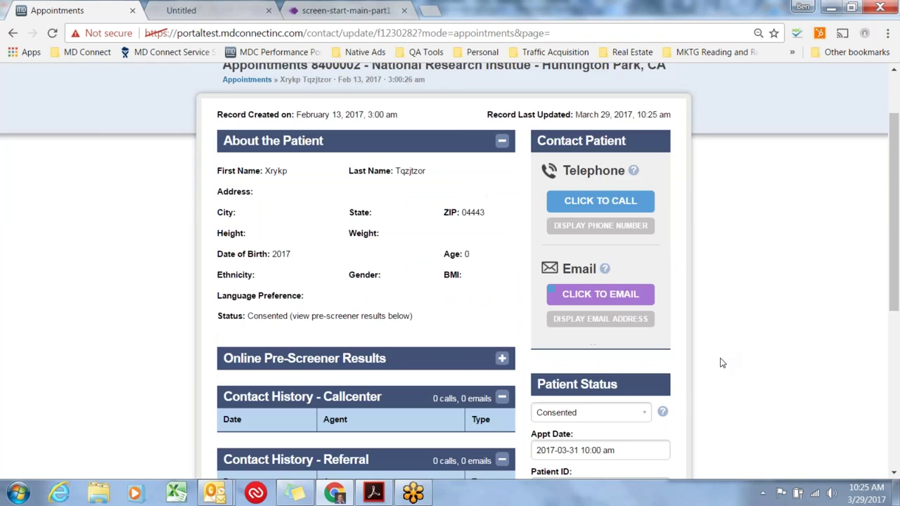
pyautogui.click(546, 360)
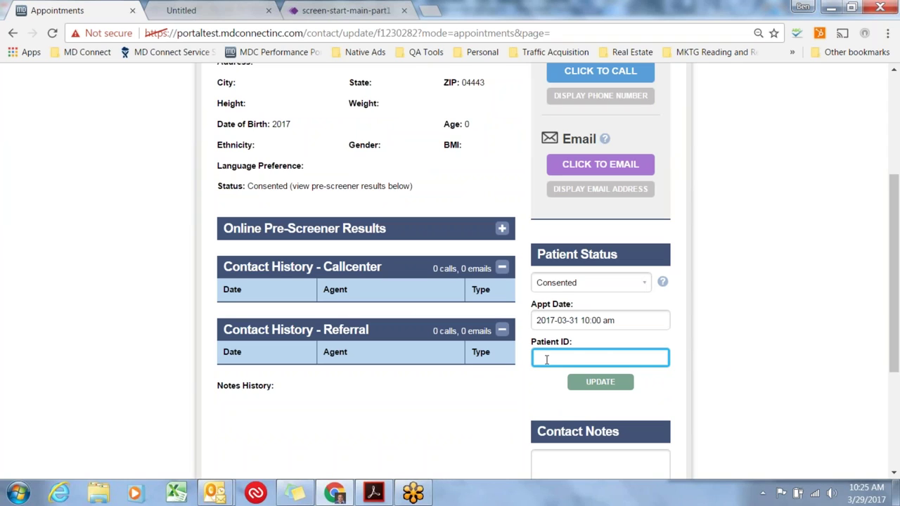
pyautogui.click(623, 322)
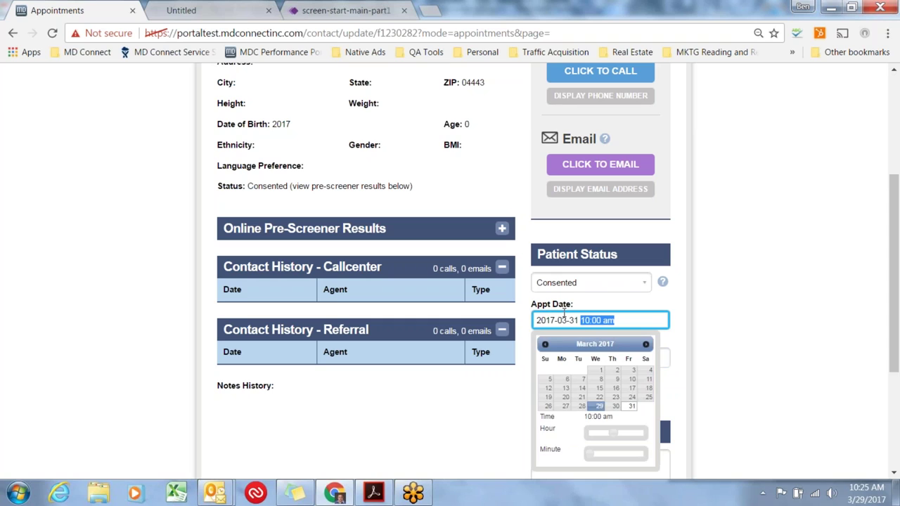
pyautogui.moveTo(564, 314); pyautogui.dragTo(525, 319)
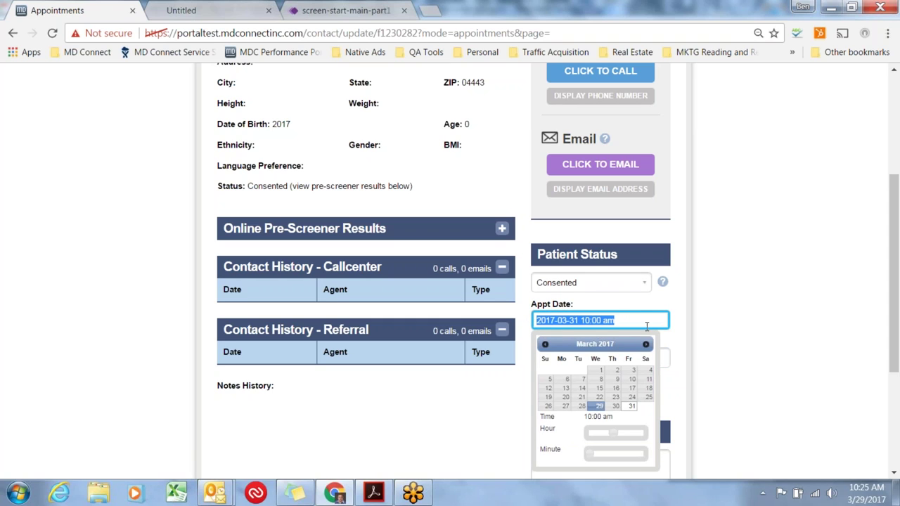
pyautogui.click(689, 359)
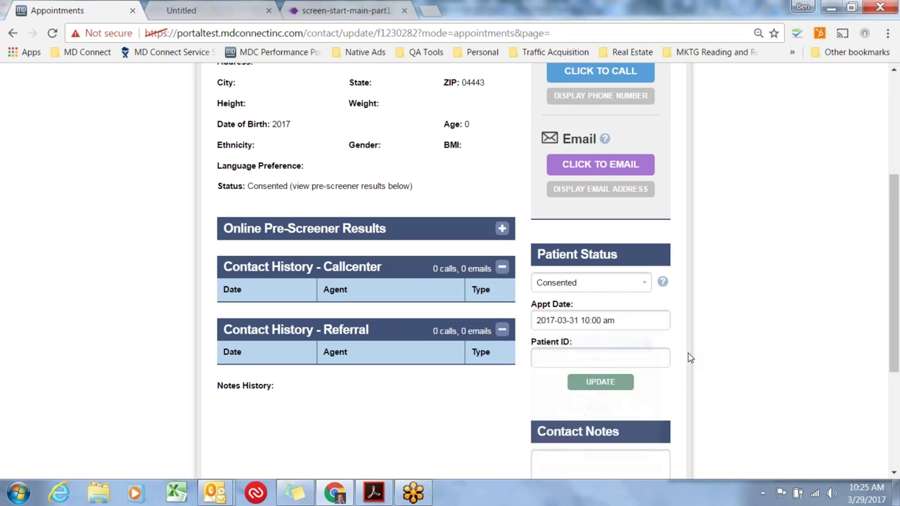
pyautogui.click(625, 321)
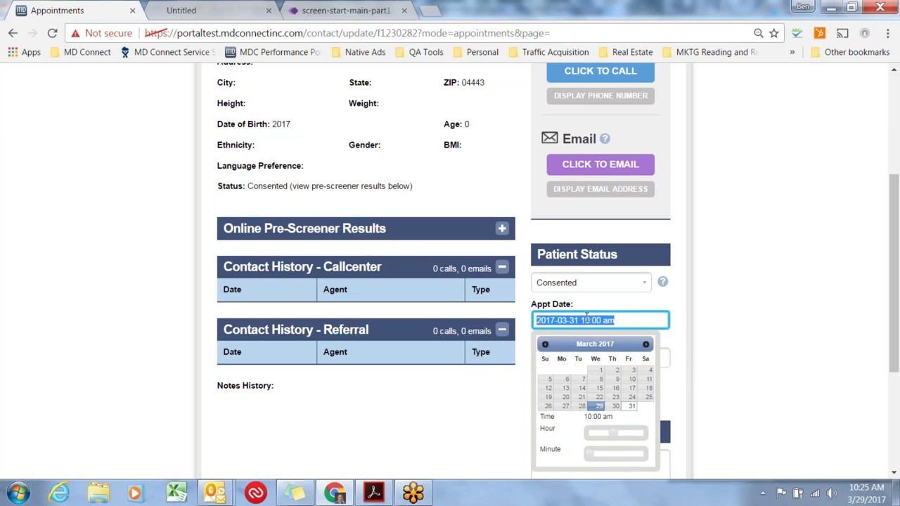
pyautogui.click(680, 339)
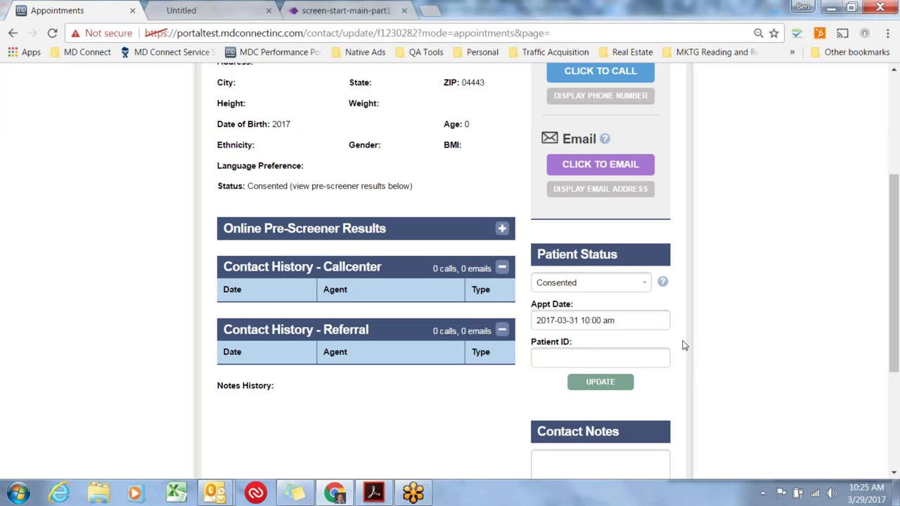
# Review the Patient Status options without changing them, keeping the record at Consented
pyautogui.click(642, 283)
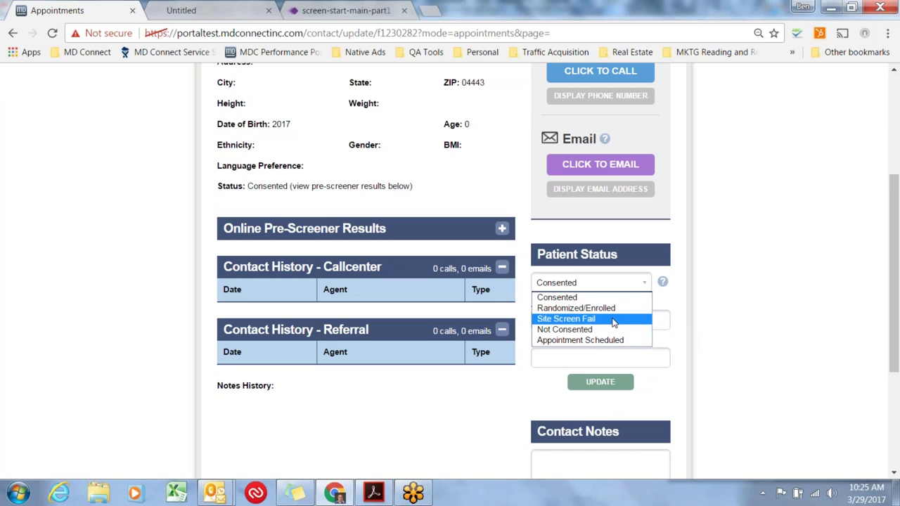
pyautogui.click(678, 328)
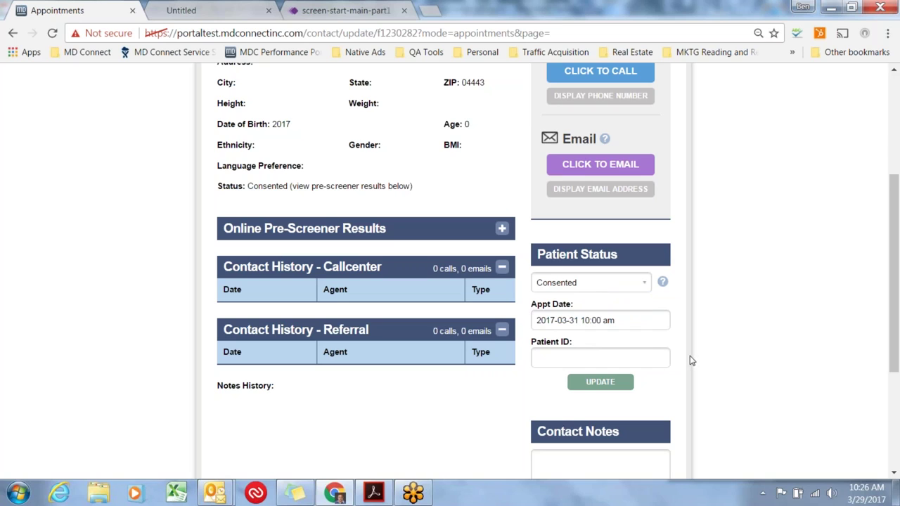
pyautogui.click(649, 285)
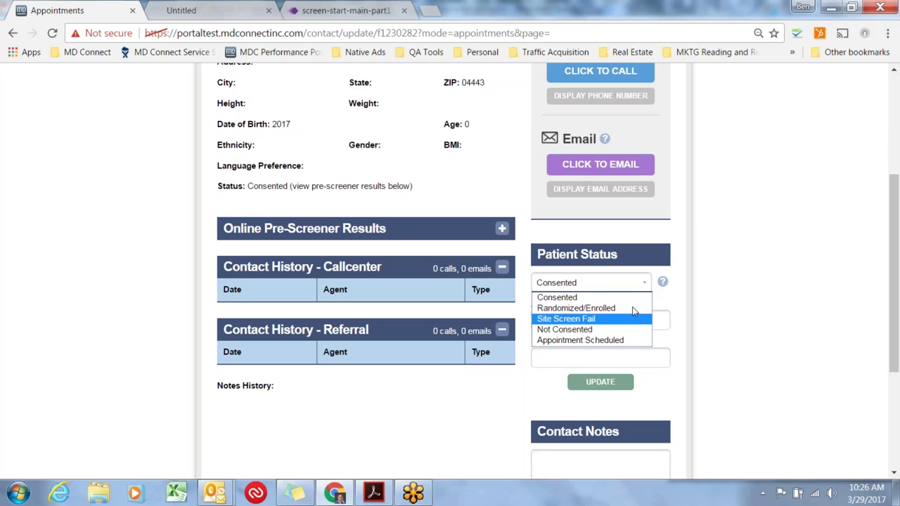
pyautogui.click(728, 334)
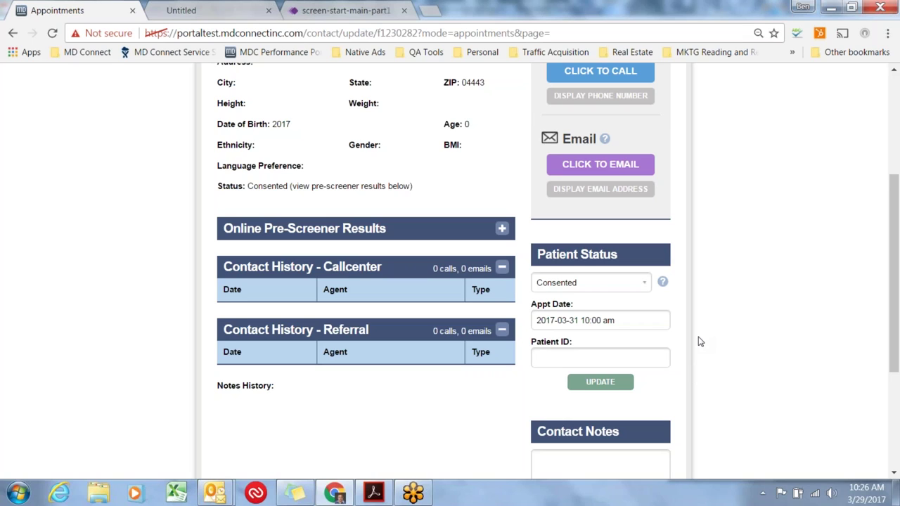
pyautogui.scroll(1, 701, 341)
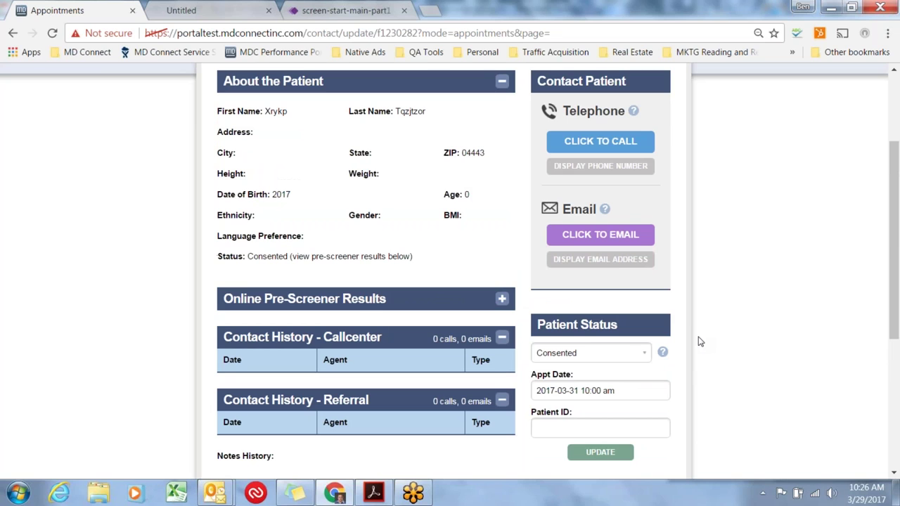
# Highlight the patient's first name, then close the appointment date calendar
pyautogui.scroll(2, 701, 341)
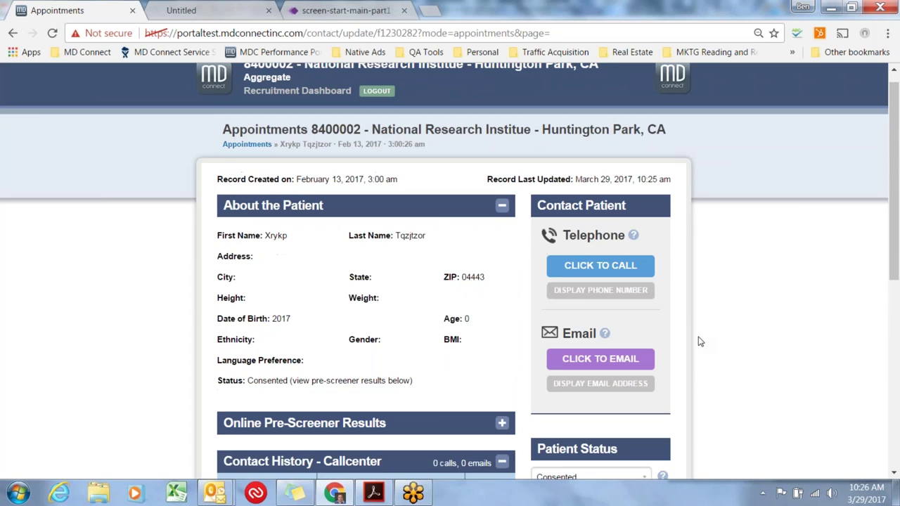
pyautogui.moveTo(267, 252); pyautogui.dragTo(406, 252)
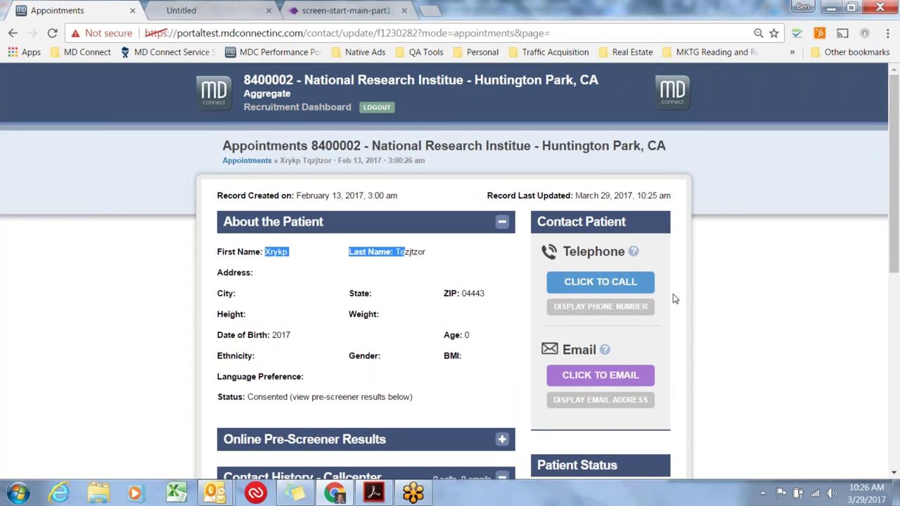
pyautogui.click(709, 291)
pyautogui.scroll(-5, 709, 292)
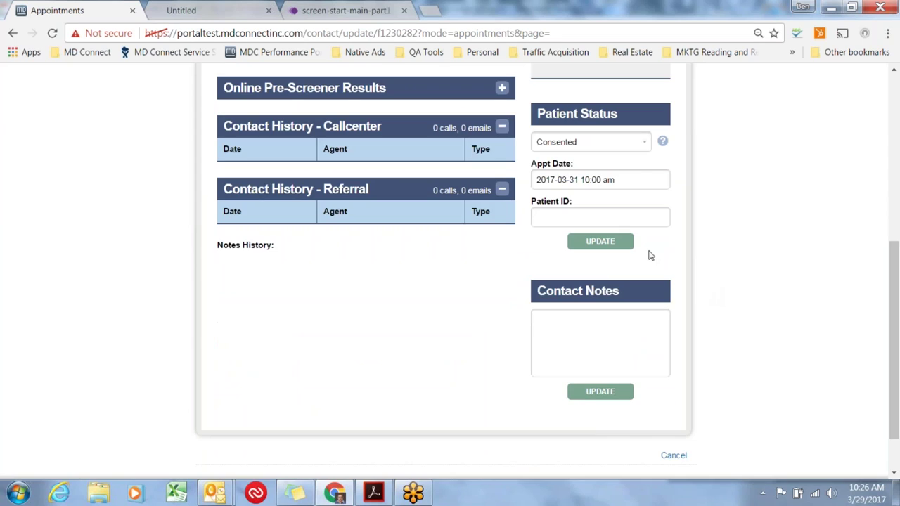
pyautogui.moveTo(635, 180); pyautogui.dragTo(539, 183)
pyautogui.click(539, 184)
# Enter the patient ID using the autofill suggestion and save the record with UPDATE
pyautogui.click(544, 220)
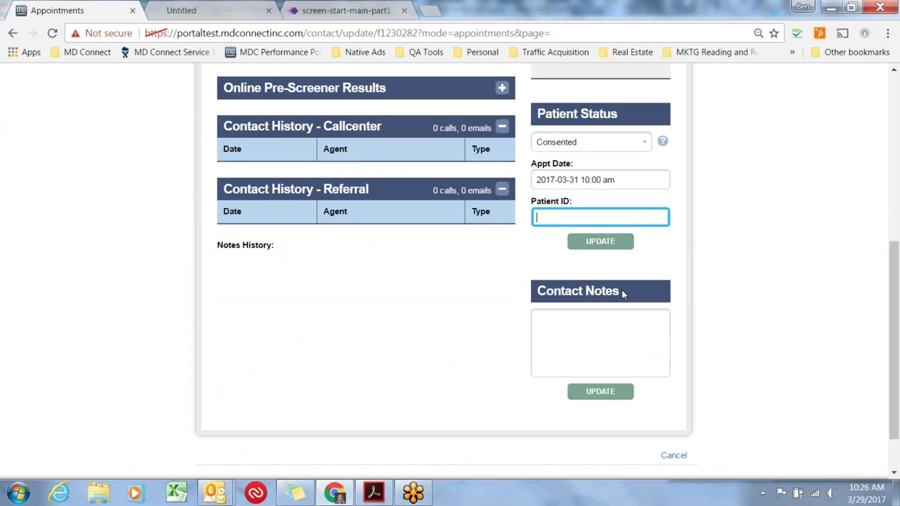
pyautogui.write('9999')
pyautogui.press('Down')
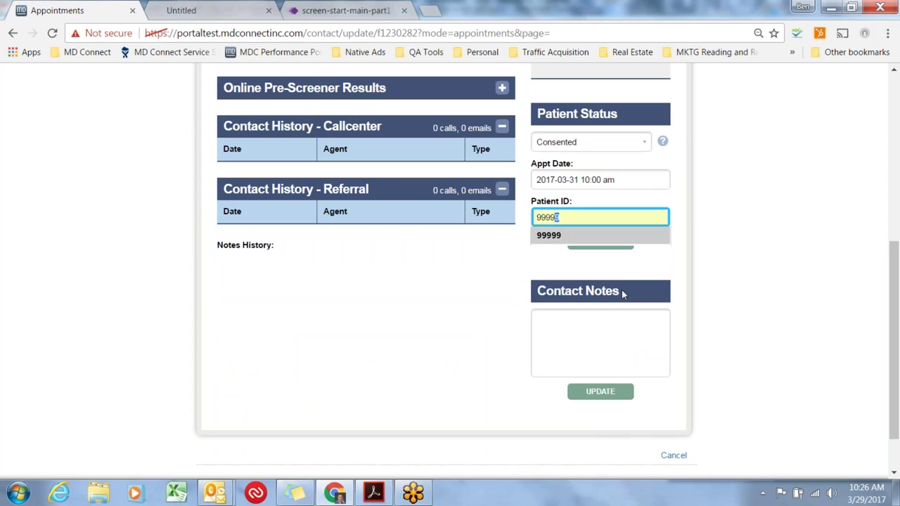
pyautogui.press('Return')
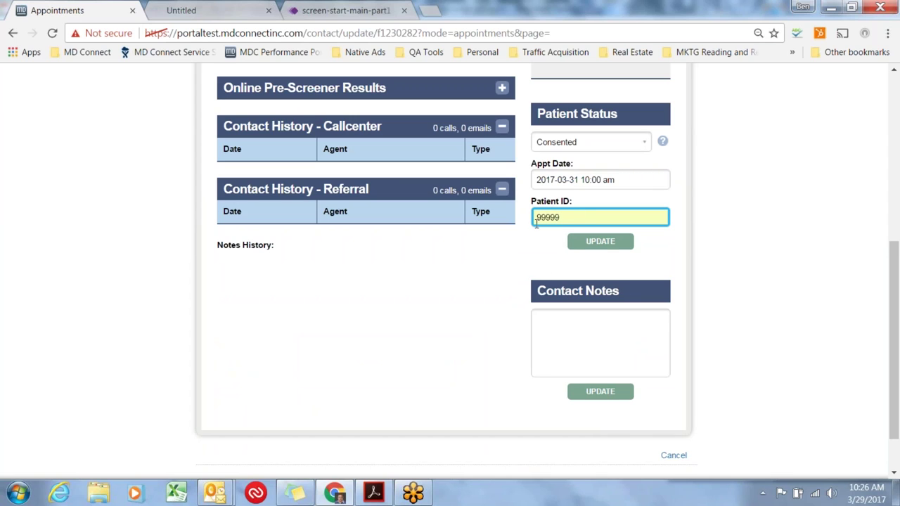
pyautogui.click(602, 243)
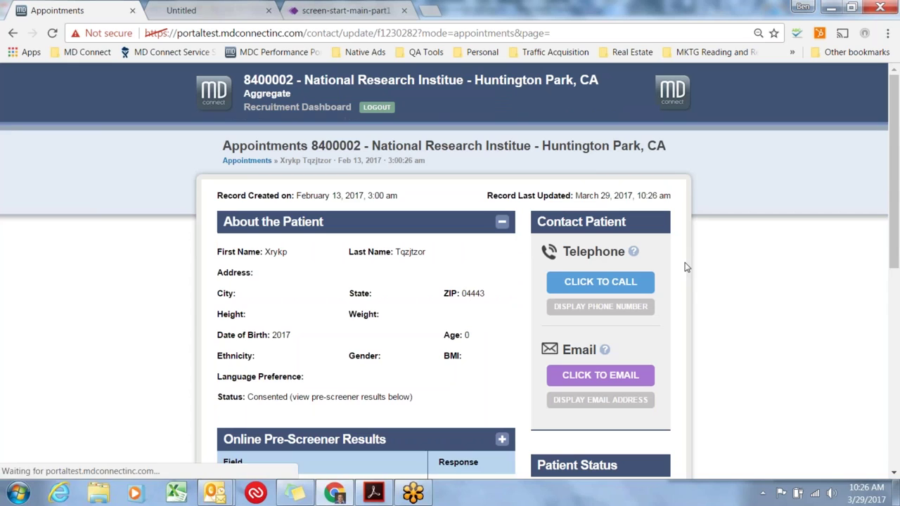
# Return to Appointments and filter the view to Status: Consented, showing the one patient
pyautogui.click(247, 160)
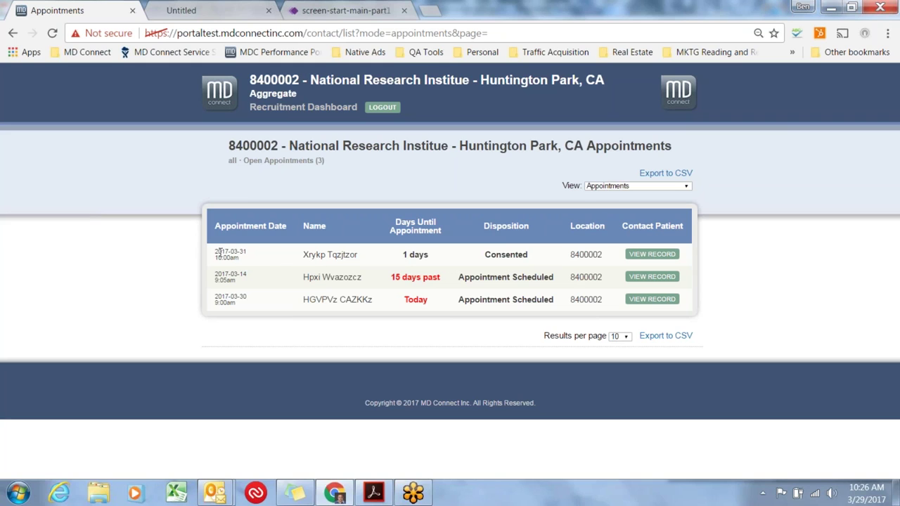
pyautogui.click(659, 188)
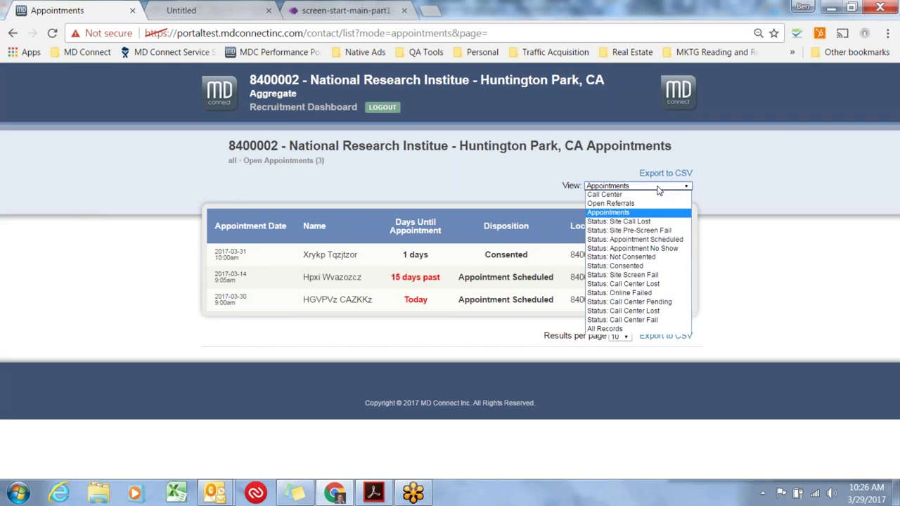
pyautogui.click(650, 266)
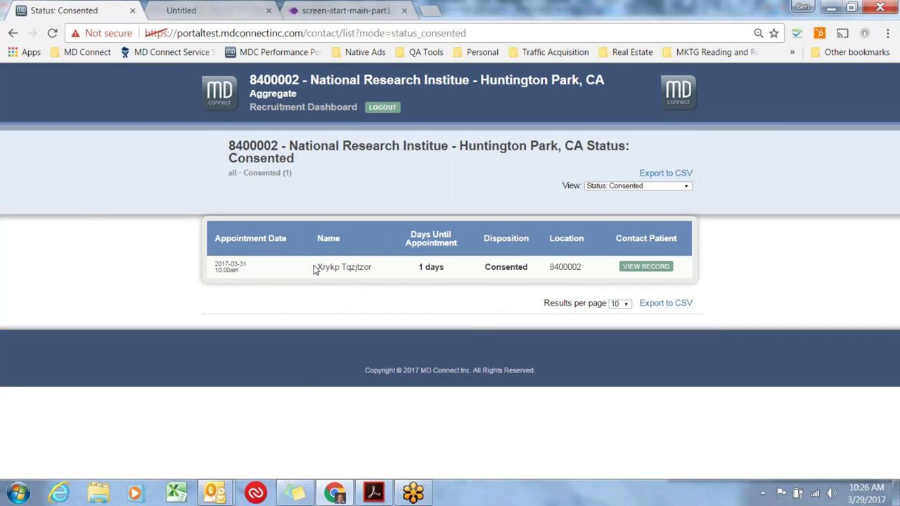
pyautogui.moveTo(316, 267); pyautogui.dragTo(376, 268)
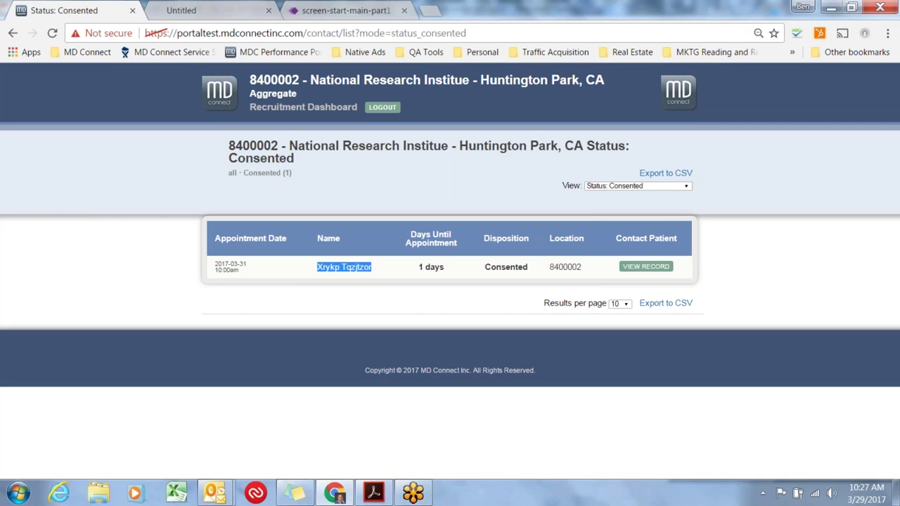
# Set the consented patient to Site Screen Fail with reason 'Not taking required medication'
pyautogui.click(647, 271)
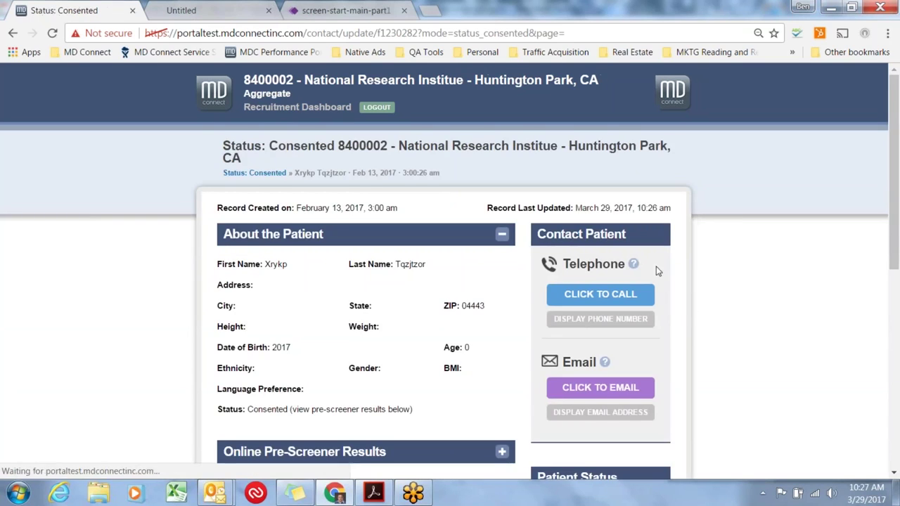
pyautogui.scroll(-3, 668, 275)
pyautogui.scroll(-3, 668, 274)
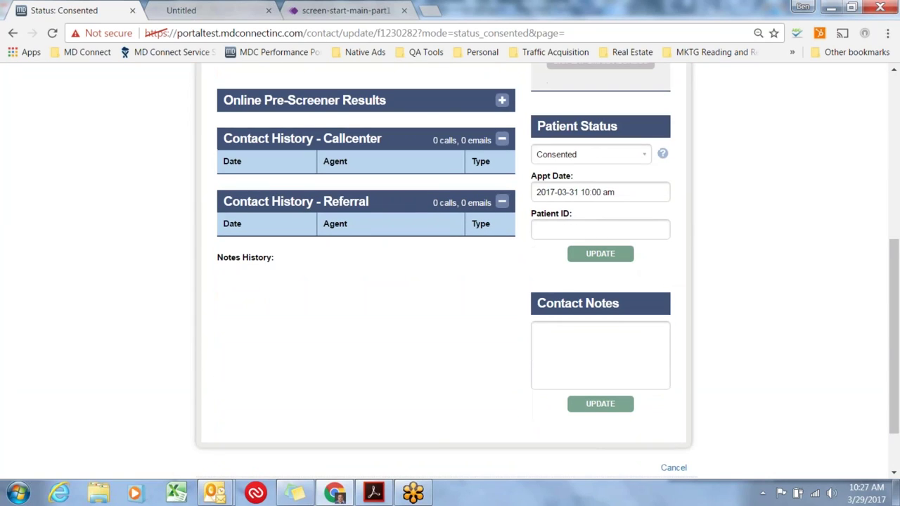
pyautogui.click(642, 154)
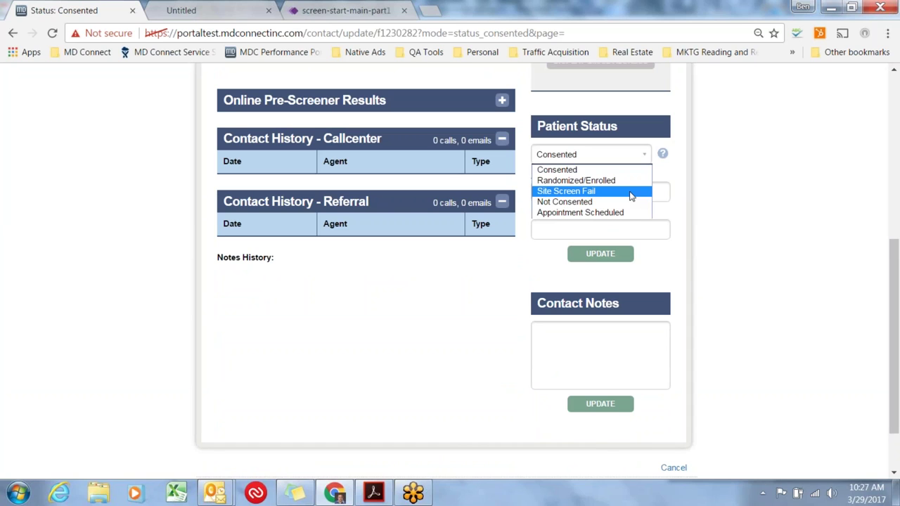
pyautogui.click(631, 191)
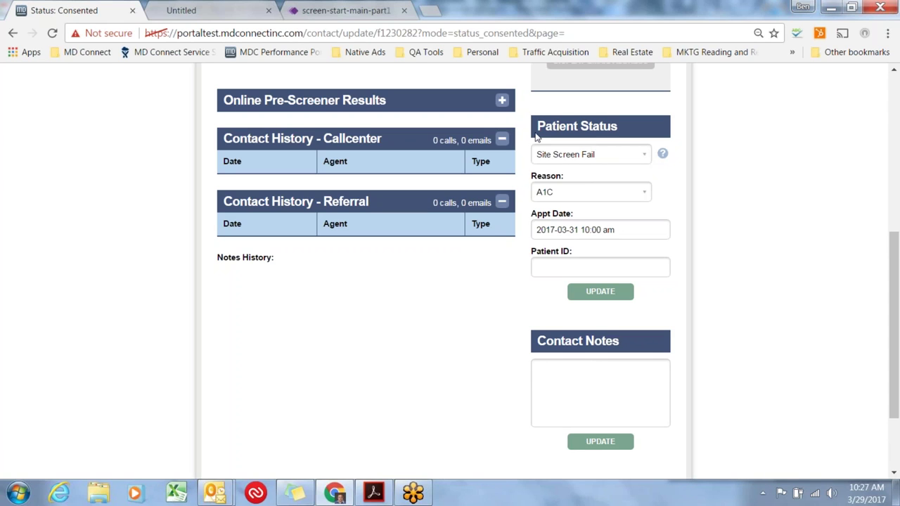
pyautogui.click(639, 193)
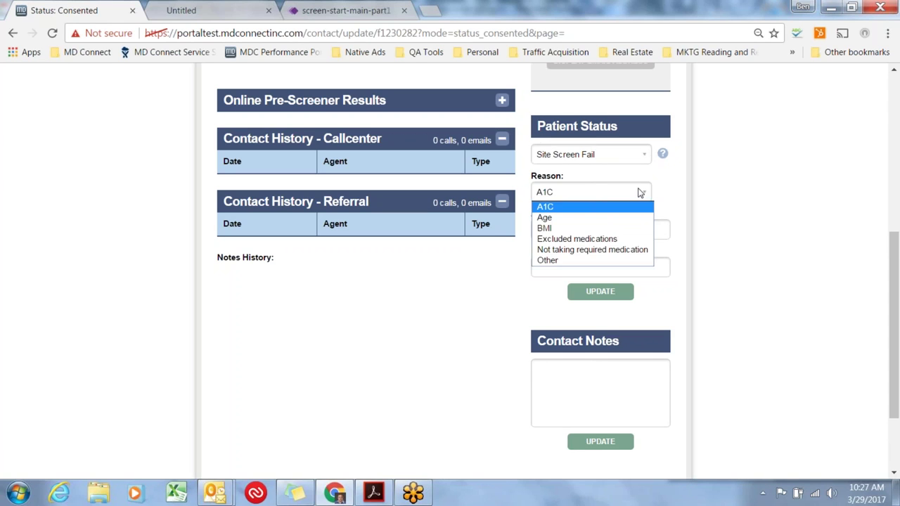
pyautogui.click(640, 254)
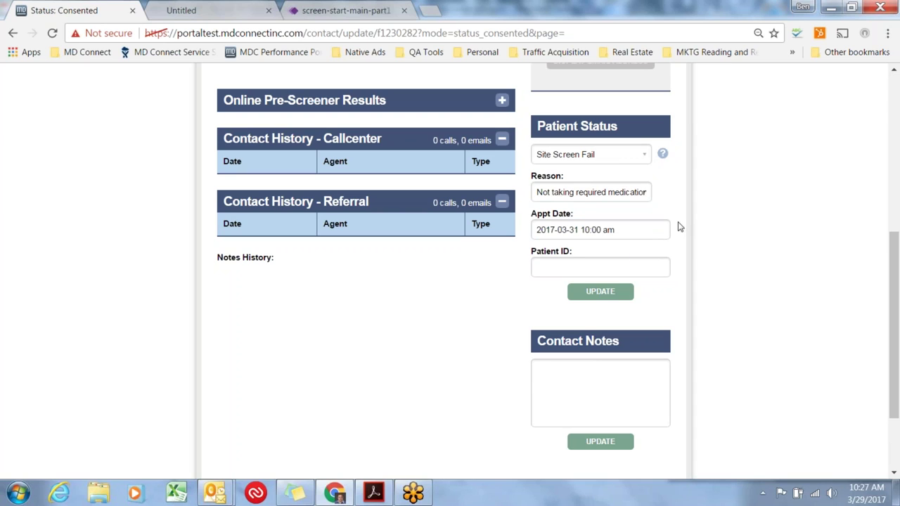
# Fill in the patient ID from the autofill suggestion and save the record
pyautogui.click(588, 268)
pyautogui.write('9')
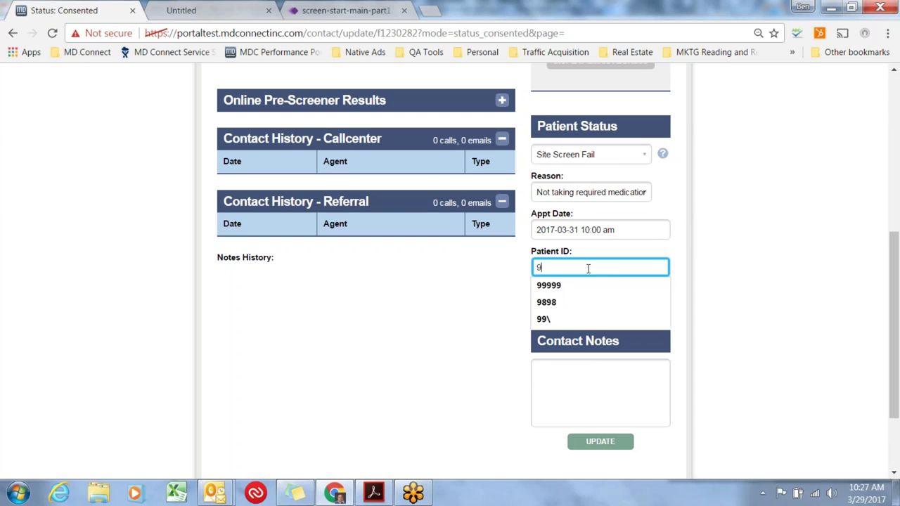
pyautogui.write('999')
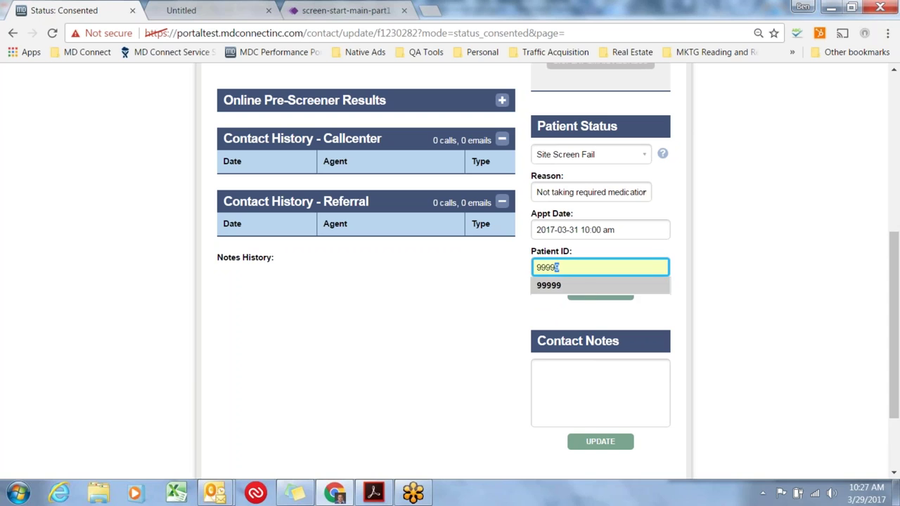
pyautogui.click(590, 287)
pyautogui.click(595, 294)
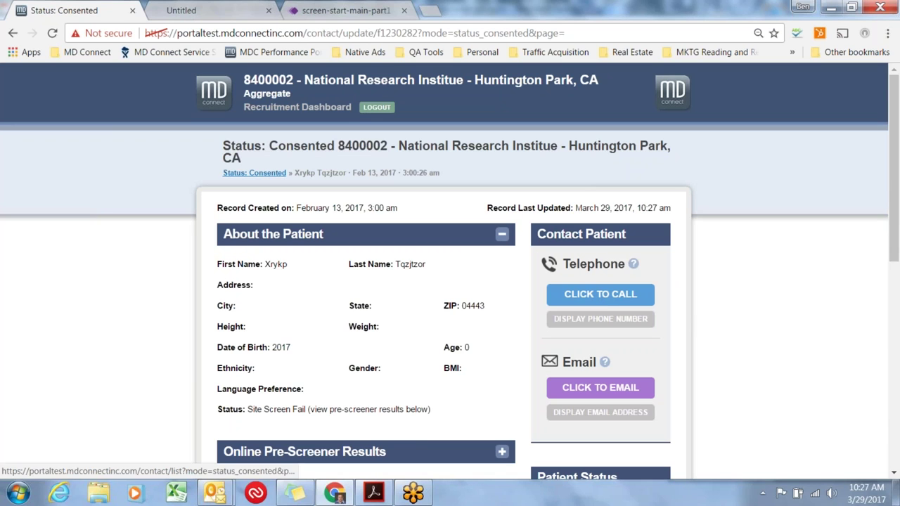
# Switch the view via Site Pre-Screen Fail to Status: Site Screen Fail, listing two patients
pyautogui.click(254, 173)
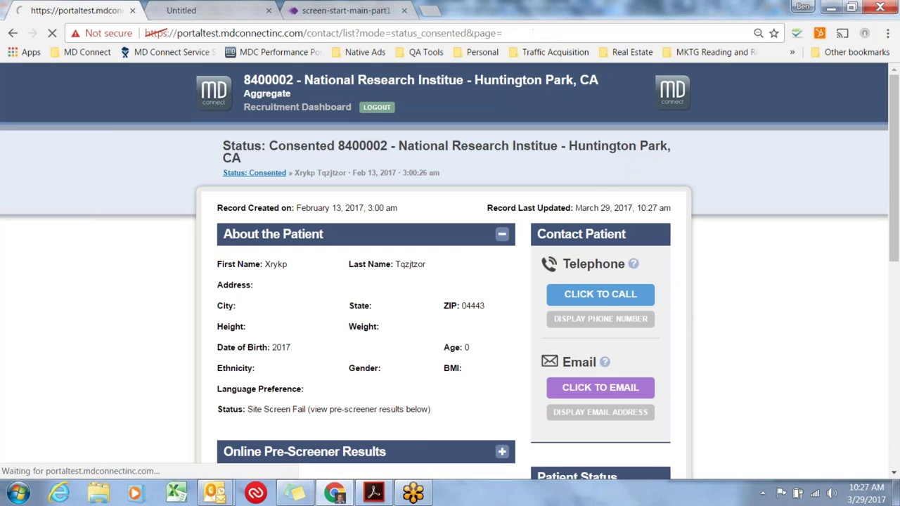
pyautogui.click(651, 187)
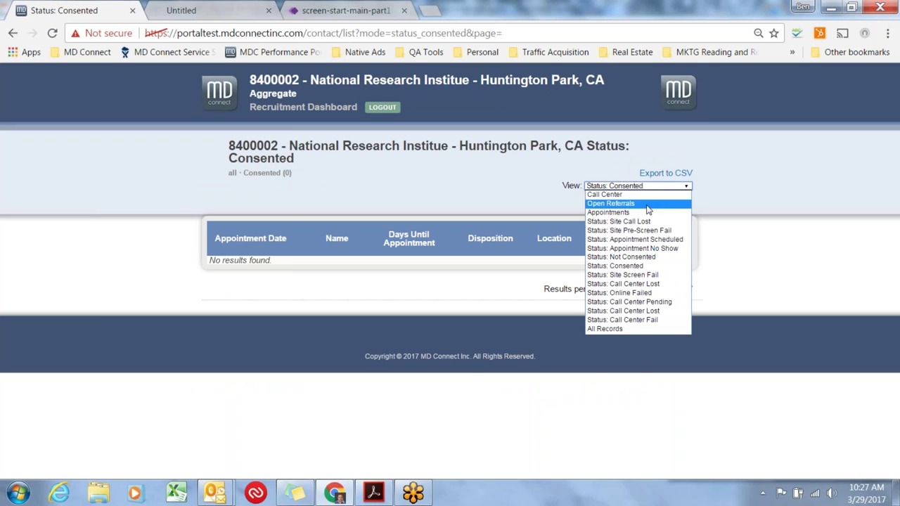
pyautogui.click(648, 231)
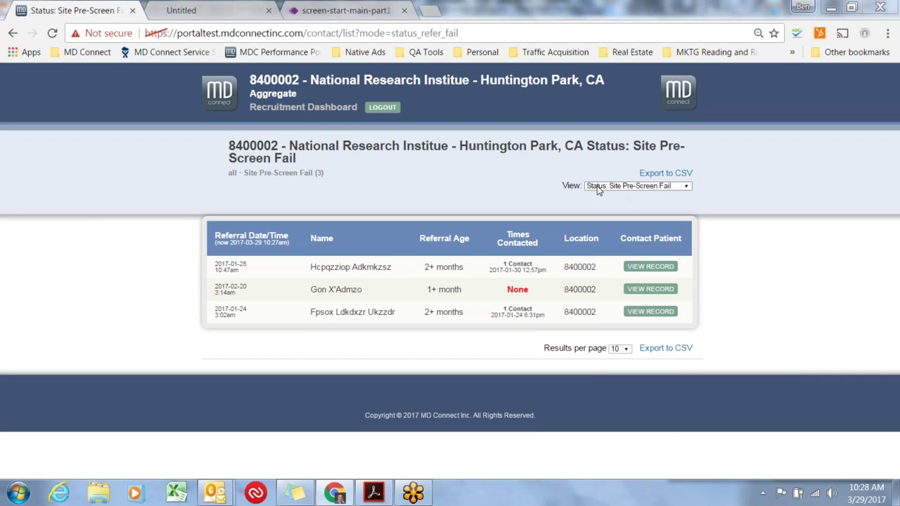
pyautogui.click(687, 189)
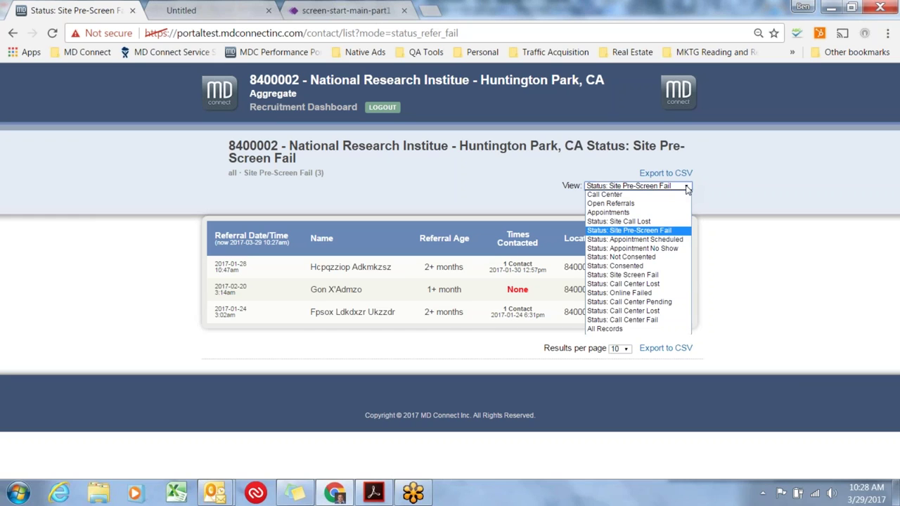
pyautogui.click(623, 275)
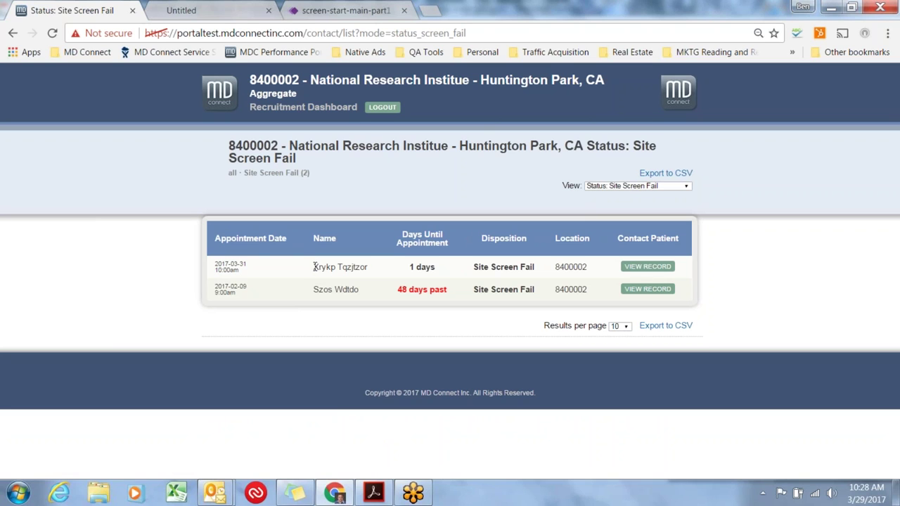
pyautogui.moveTo(313, 267); pyautogui.dragTo(371, 270)
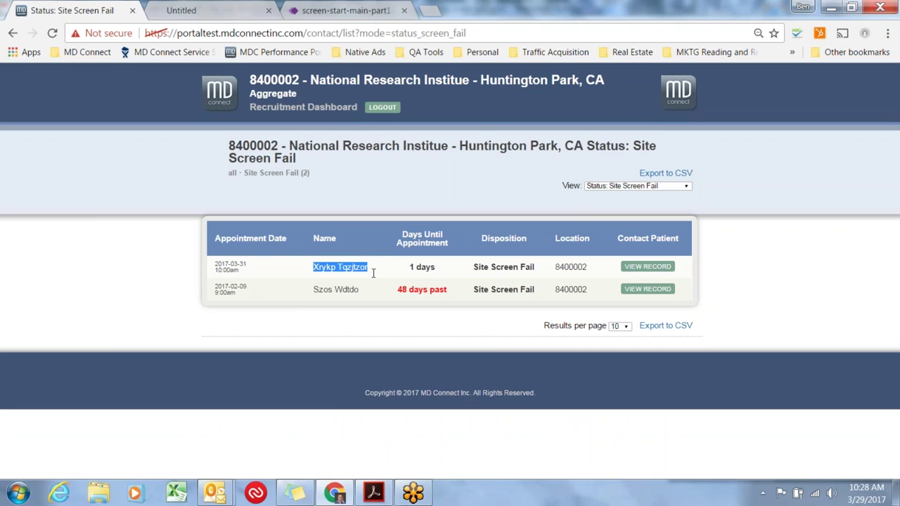
# Open the 2017-03-31 patient's record, confirm Site Screen Fail status, and return to the list
pyautogui.click(668, 271)
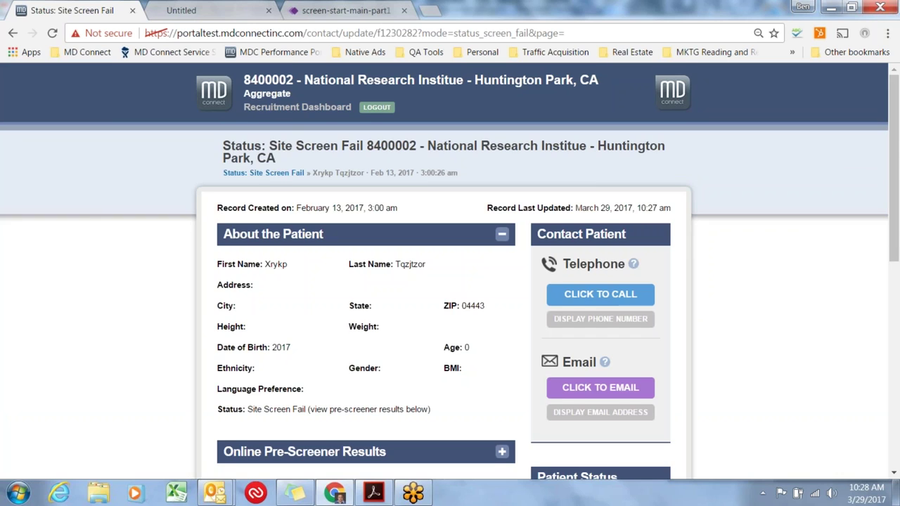
pyautogui.scroll(-3, 450, 281)
pyautogui.scroll(1, 668, 271)
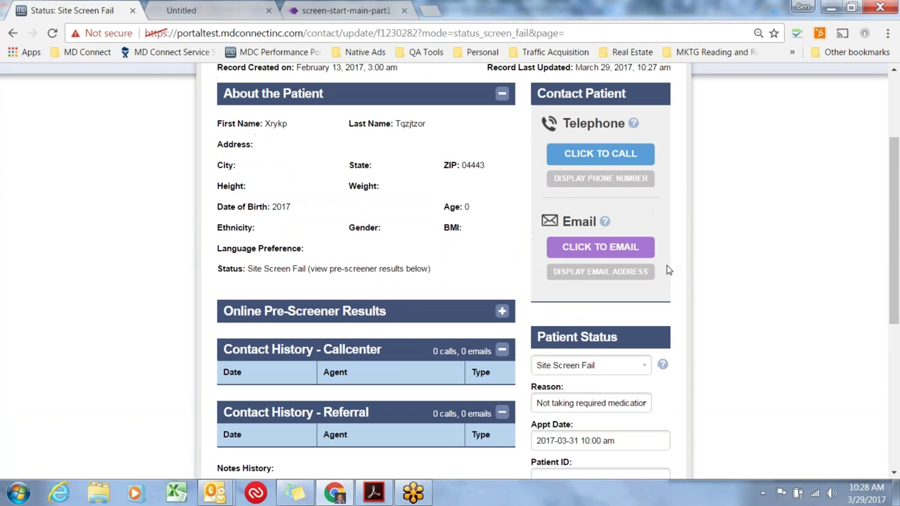
pyautogui.scroll(-3, 668, 271)
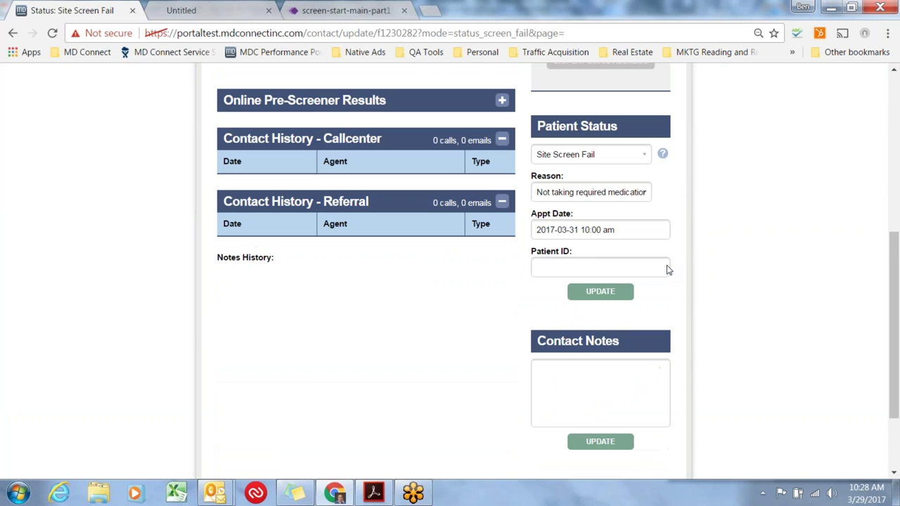
pyautogui.click(647, 154)
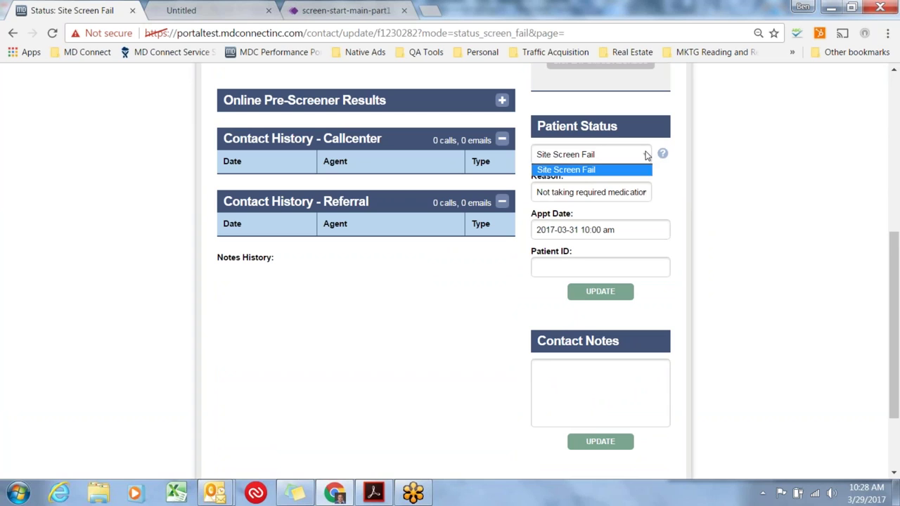
pyautogui.click(679, 188)
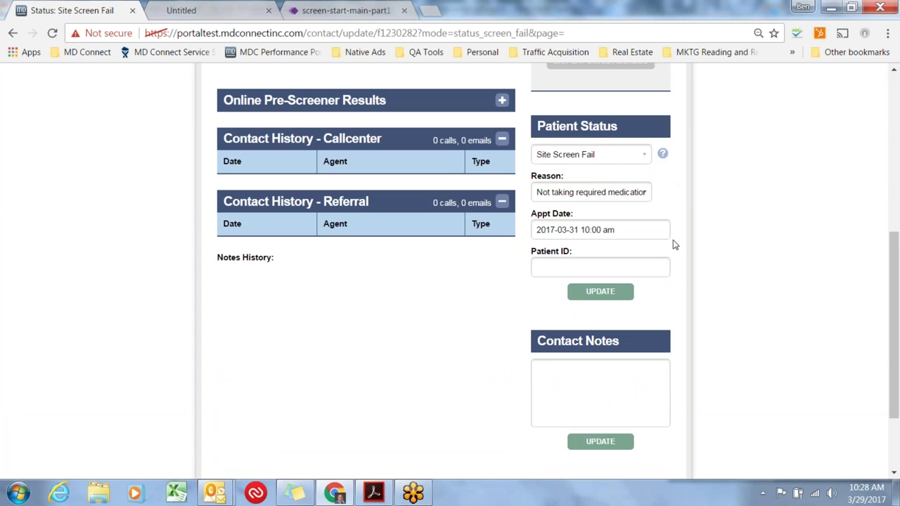
pyautogui.click(626, 156)
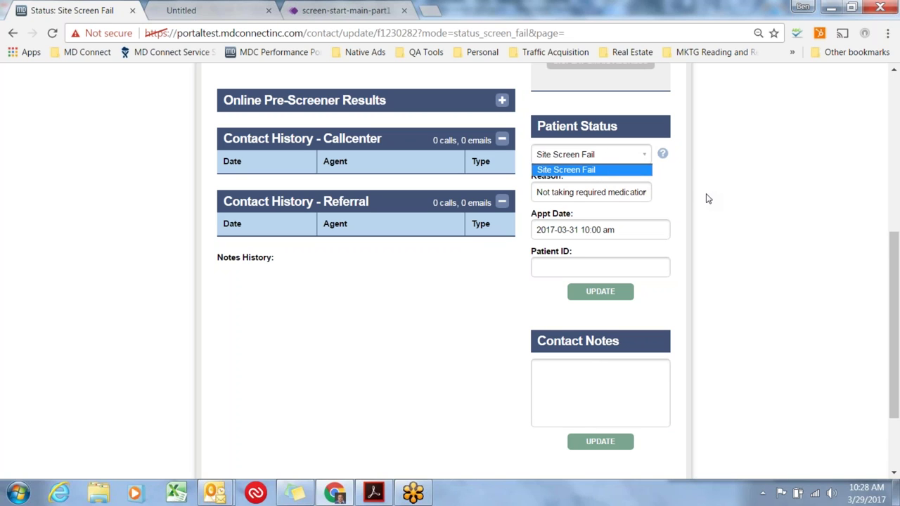
pyautogui.scroll(5, 708, 199)
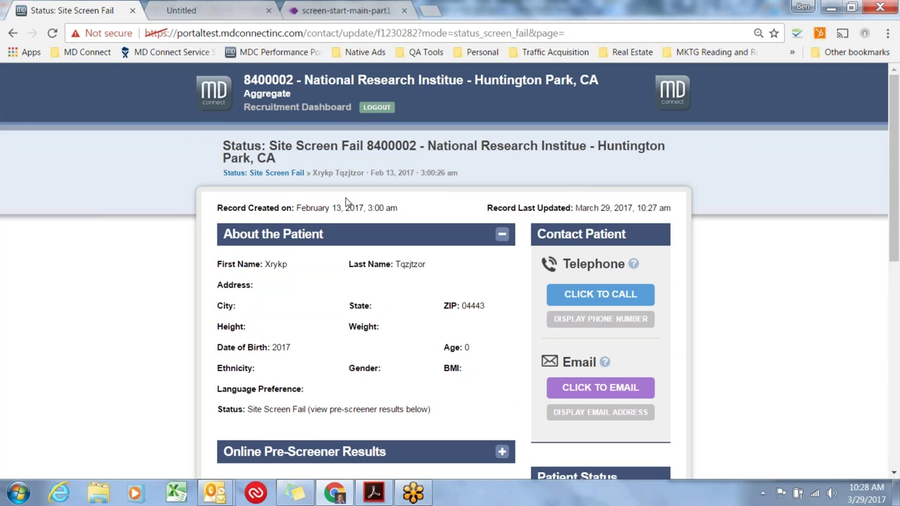
pyautogui.click(279, 175)
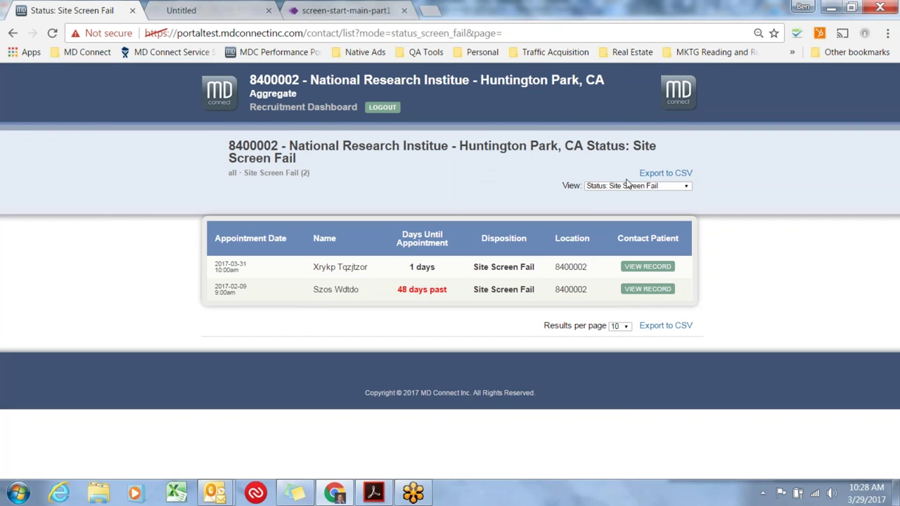
# Switch the record view to All Records, listing all 81 records
pyautogui.click(678, 186)
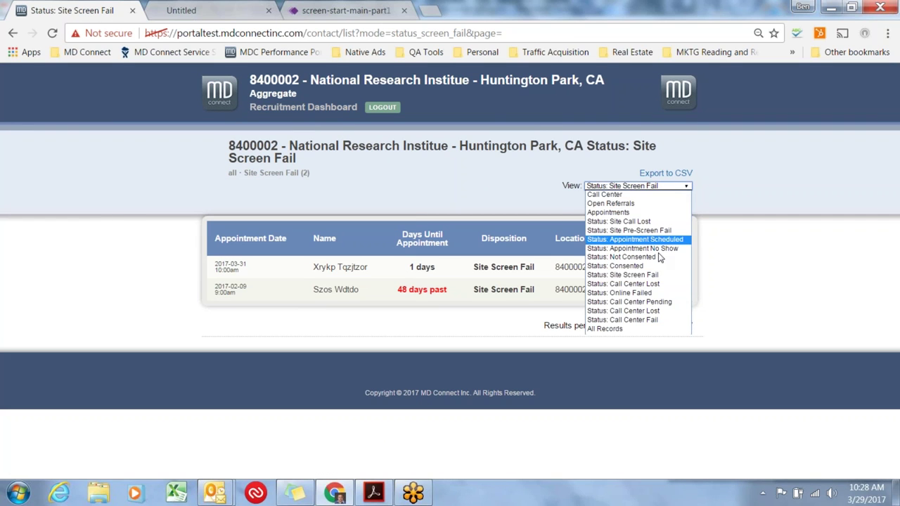
pyautogui.click(642, 330)
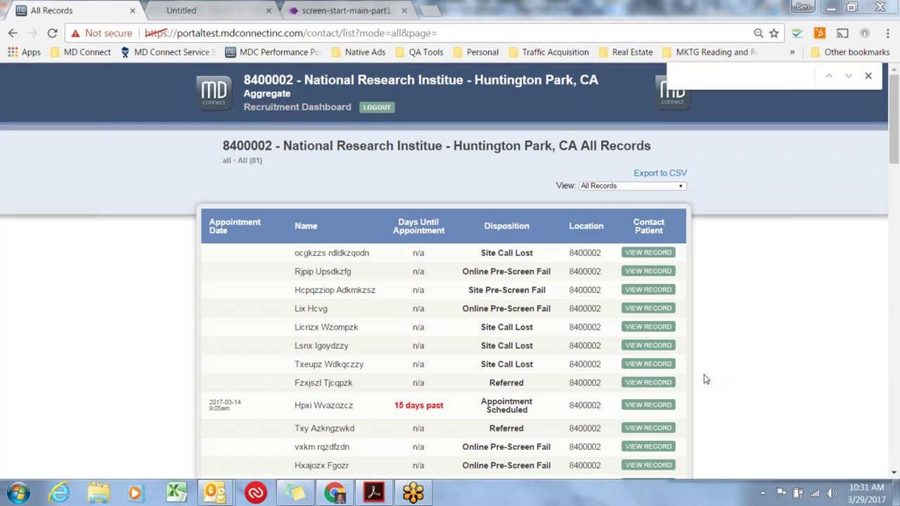
pyautogui.click(618, 187)
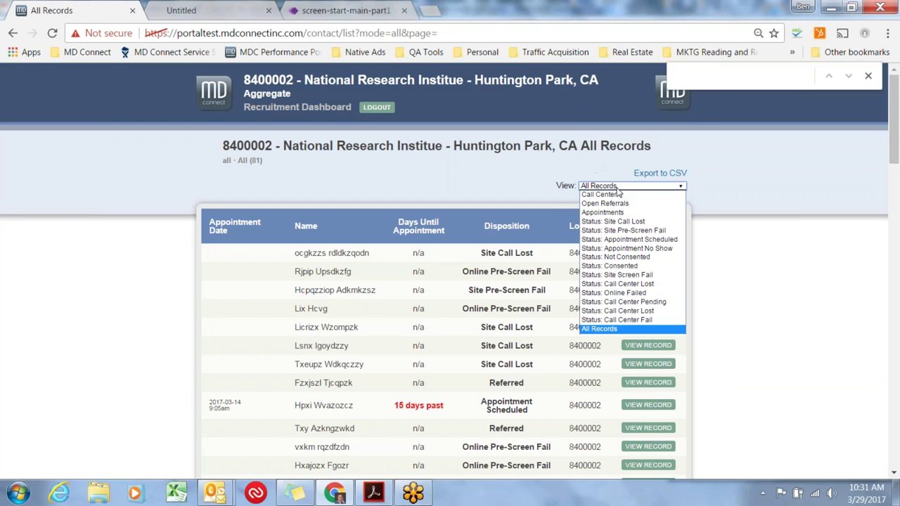
pyautogui.click(602, 329)
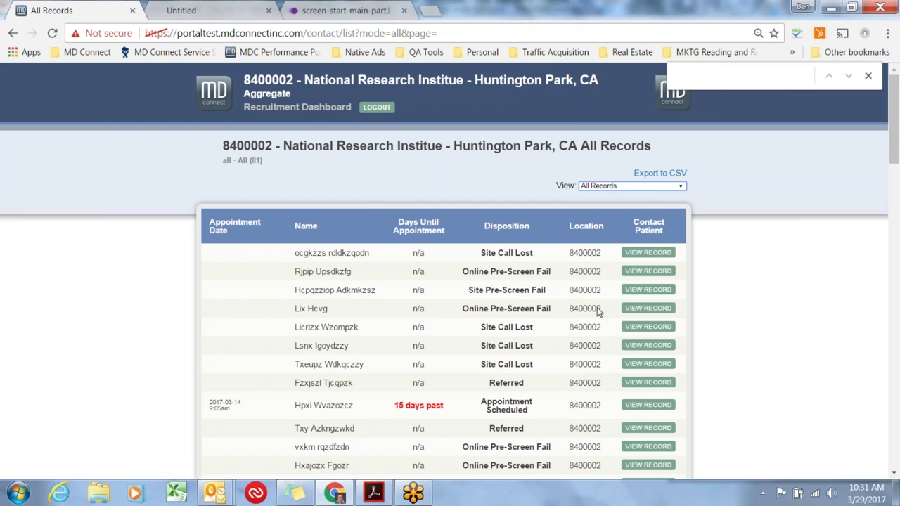
# Find the patient's row by searching their pasted first name and open the record
pyautogui.hotkey('ctrl', 'f')
pyautogui.rightClick(689, 77)
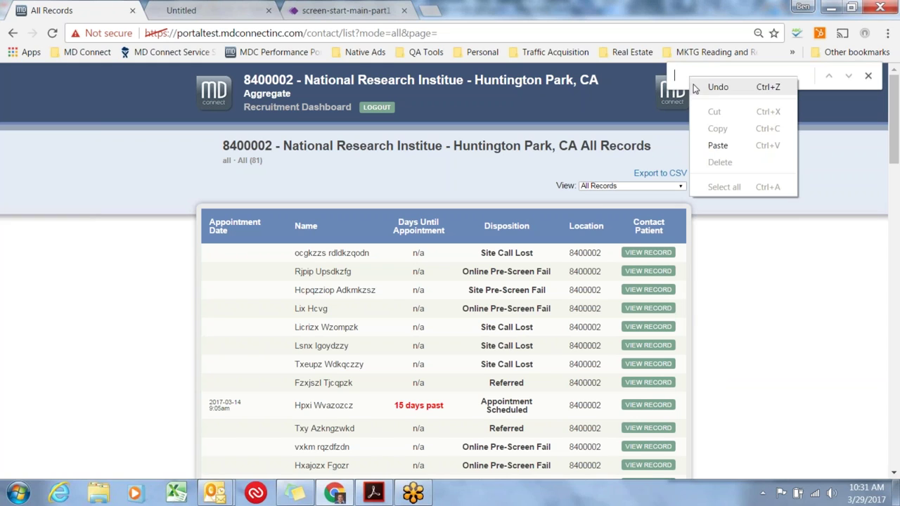
pyautogui.click(730, 145)
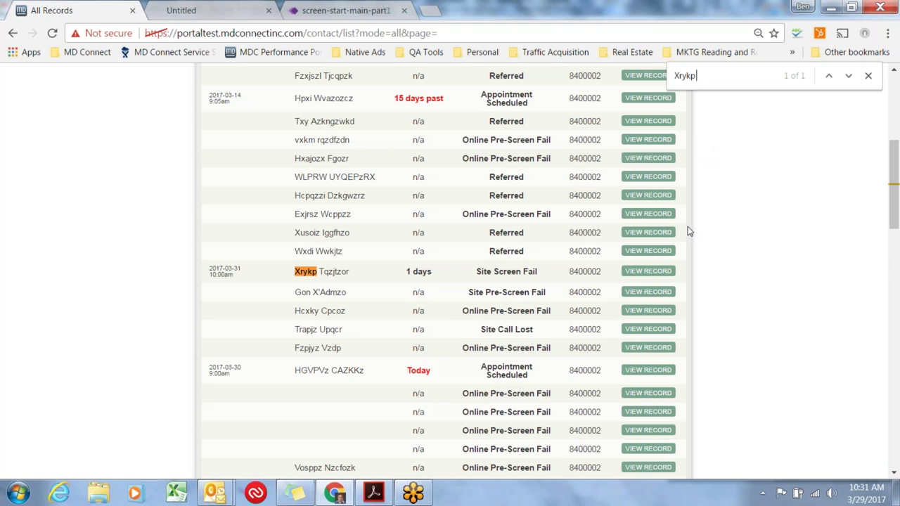
pyautogui.click(664, 276)
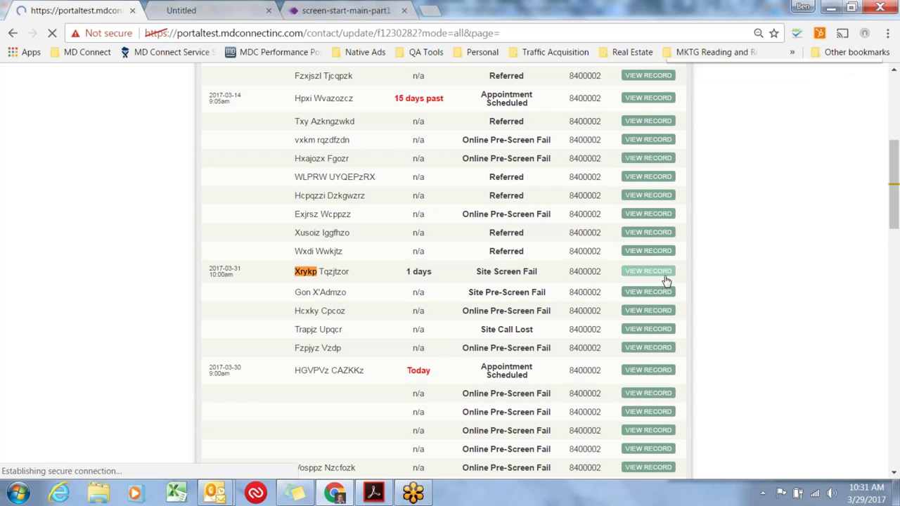
# Mark the patient Randomized/Enrolled, enter the patient ID via autofill, save, and return to All Records
pyautogui.scroll(-3, 665, 264)
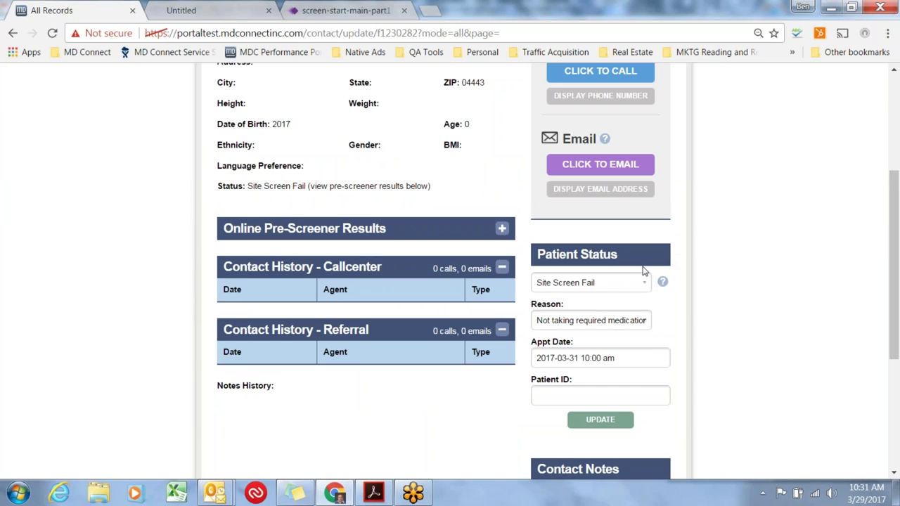
pyautogui.click(644, 286)
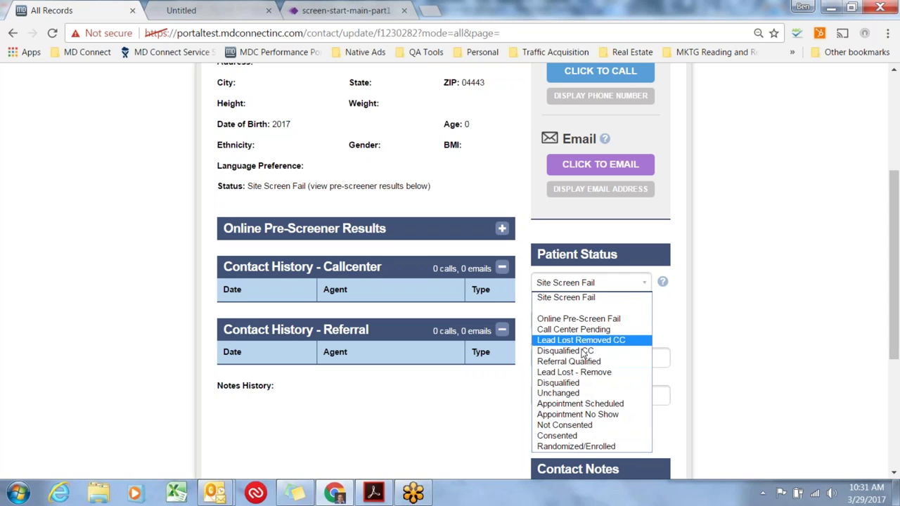
pyautogui.click(582, 447)
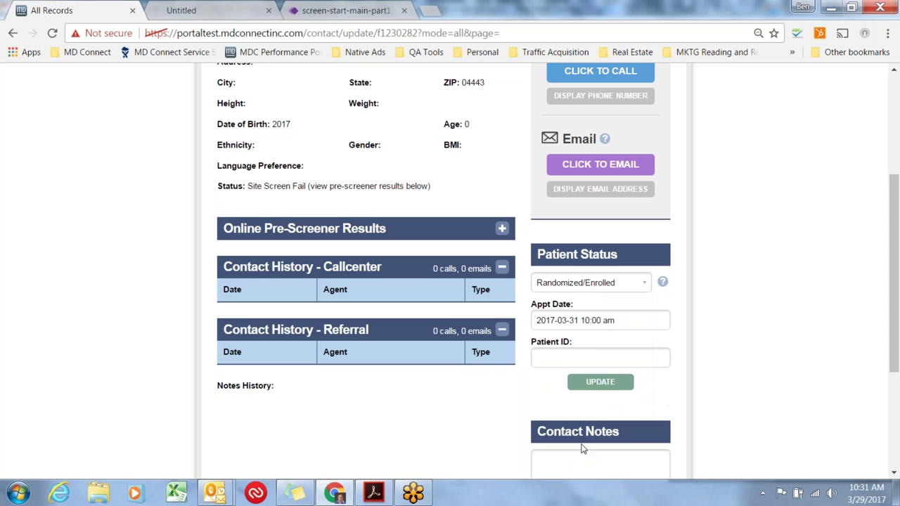
pyautogui.click(588, 357)
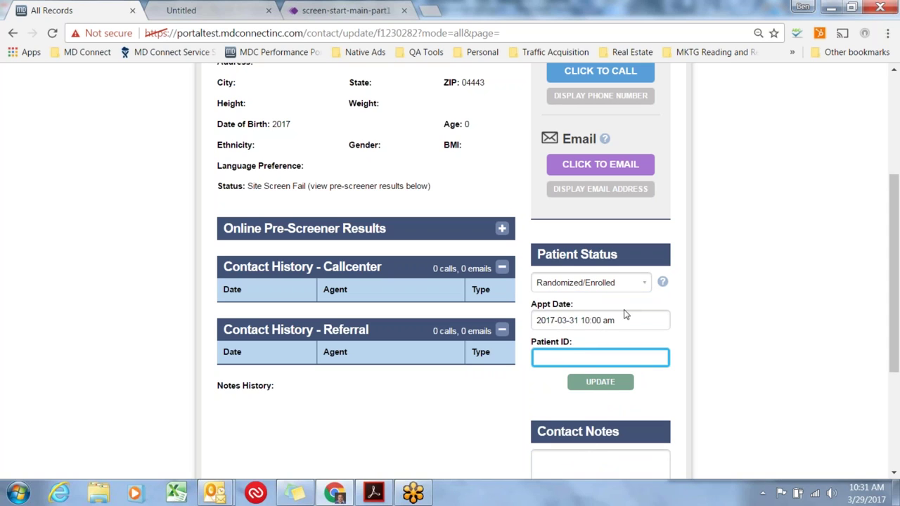
pyautogui.write('9')
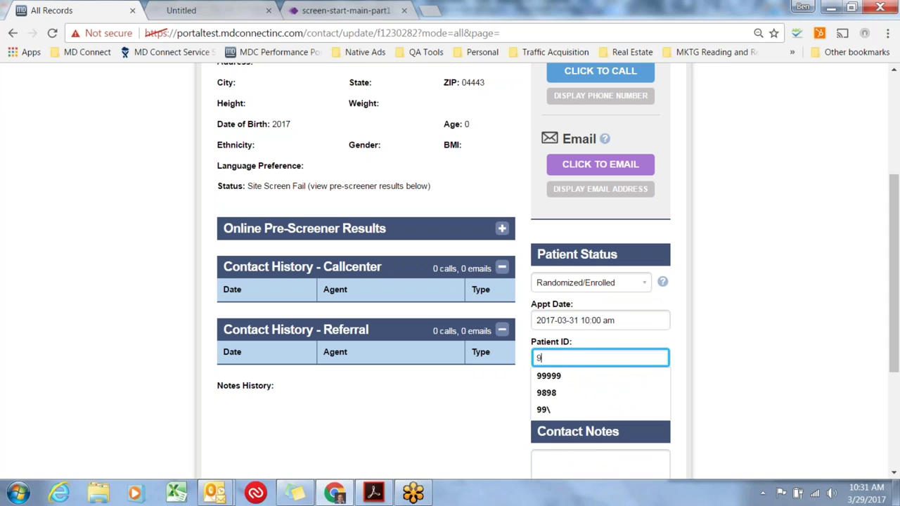
pyautogui.write('999')
pyautogui.press('Down')
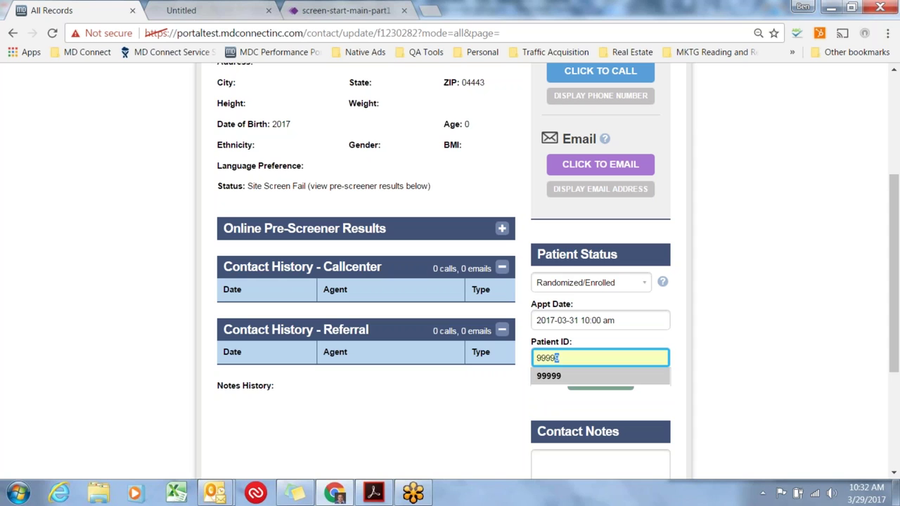
pyautogui.press('Return')
pyautogui.click(600, 382)
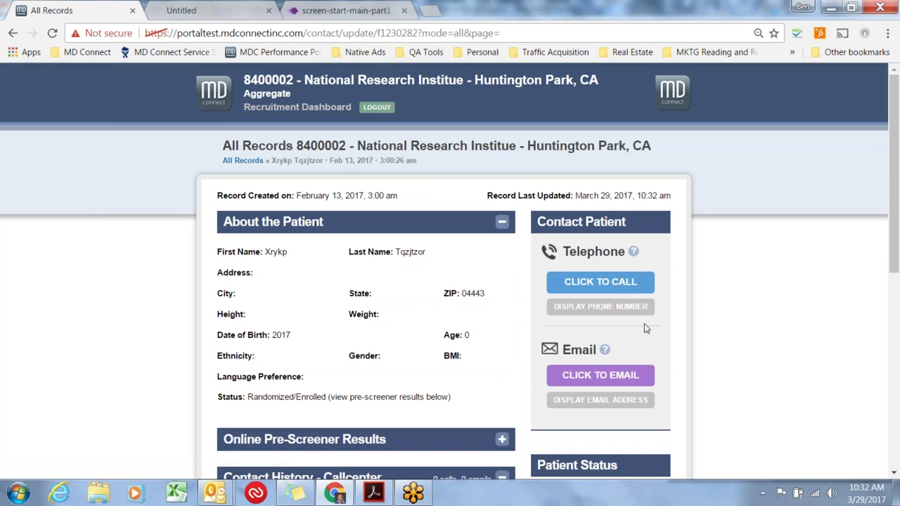
pyautogui.click(234, 161)
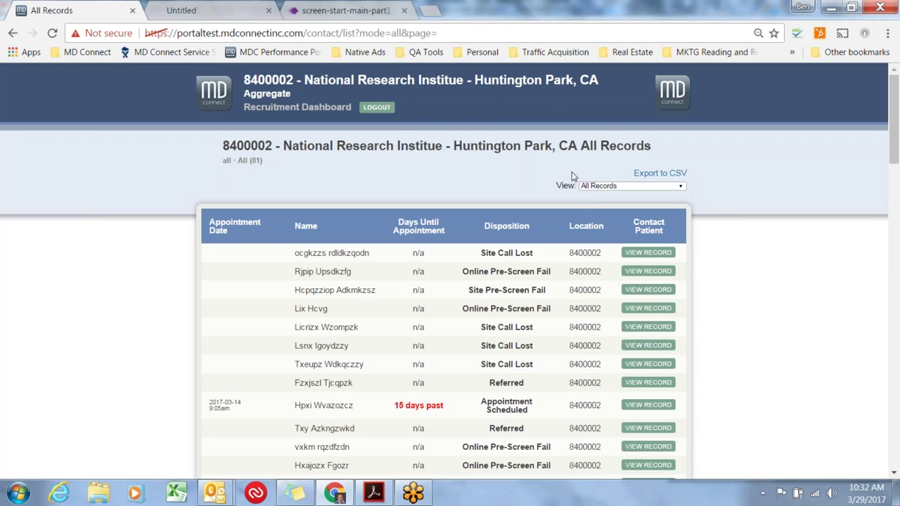
# Cycle the view through Open Referrals and Appointments, ending on Open Referrals (6)
pyautogui.click(676, 189)
pyautogui.click(662, 207)
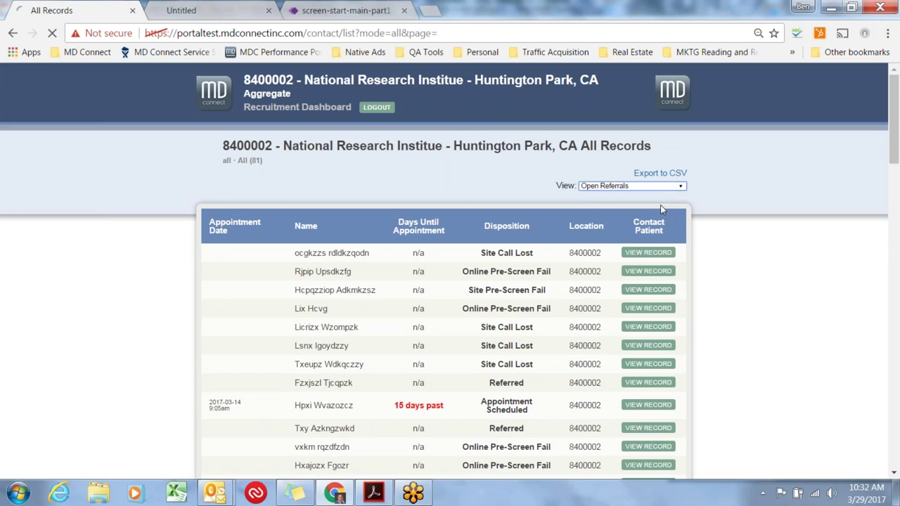
pyautogui.click(682, 187)
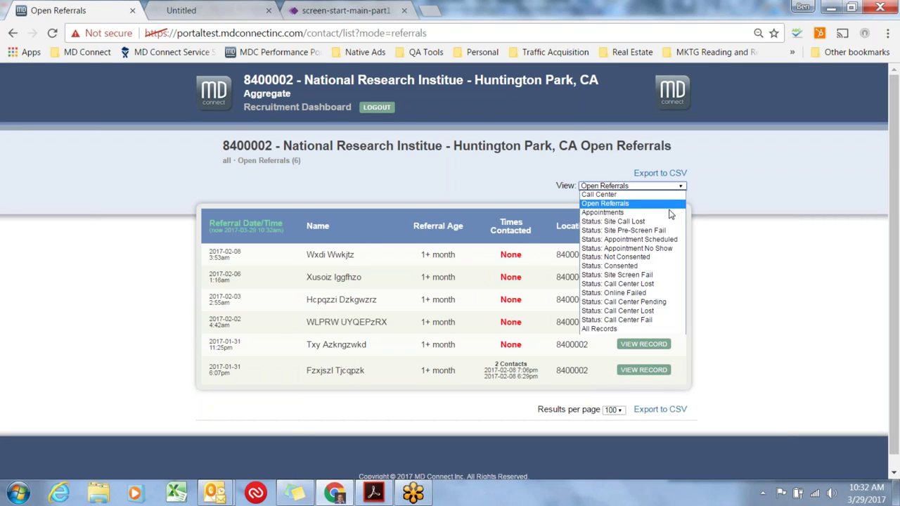
pyautogui.click(664, 215)
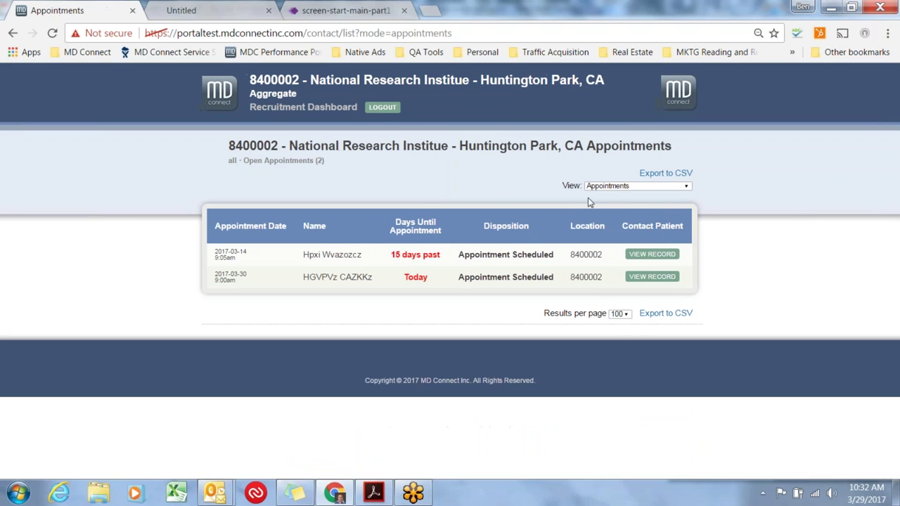
pyautogui.click(624, 187)
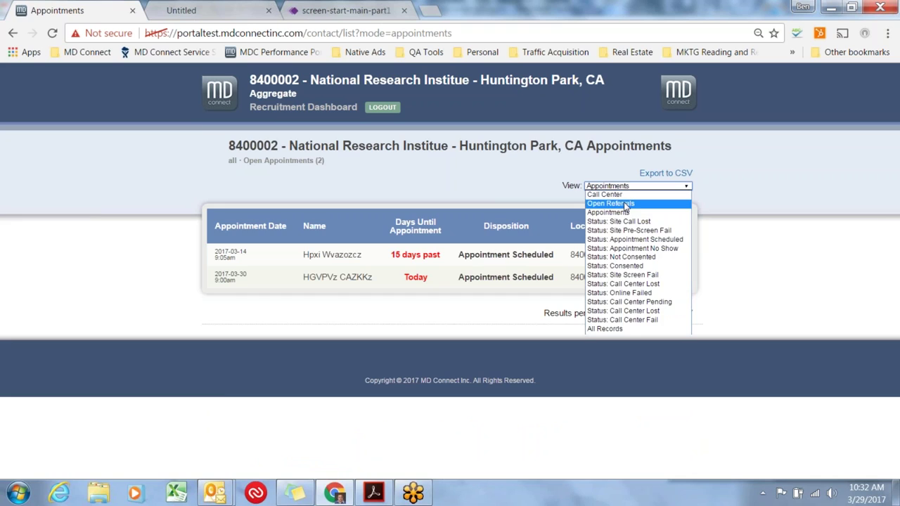
pyautogui.click(626, 204)
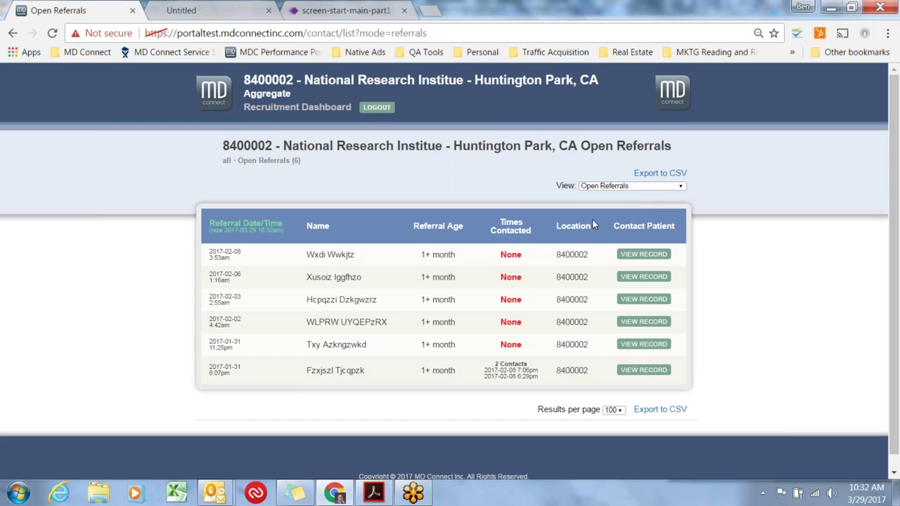
pyautogui.moveTo(303, 162); pyautogui.dragTo(239, 154)
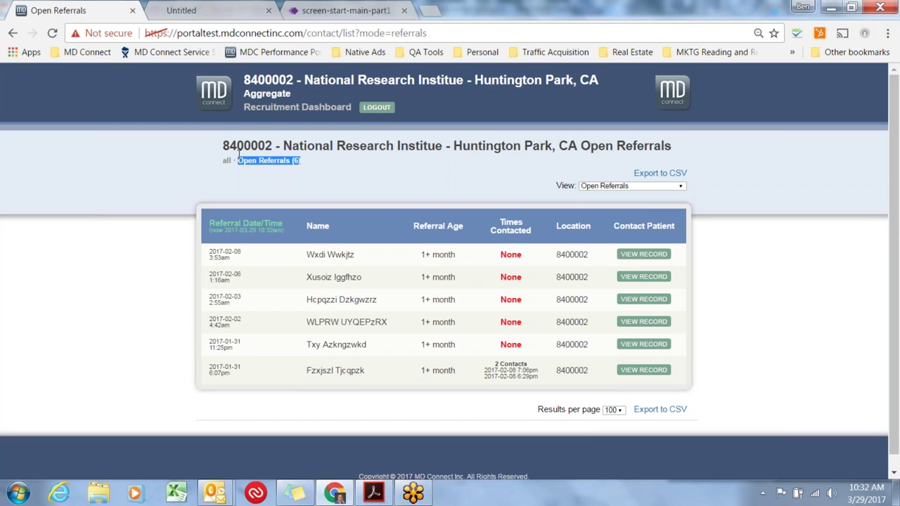
# Check the Appointments count, then switch the view to Call Center records
pyautogui.click(631, 186)
pyautogui.click(631, 213)
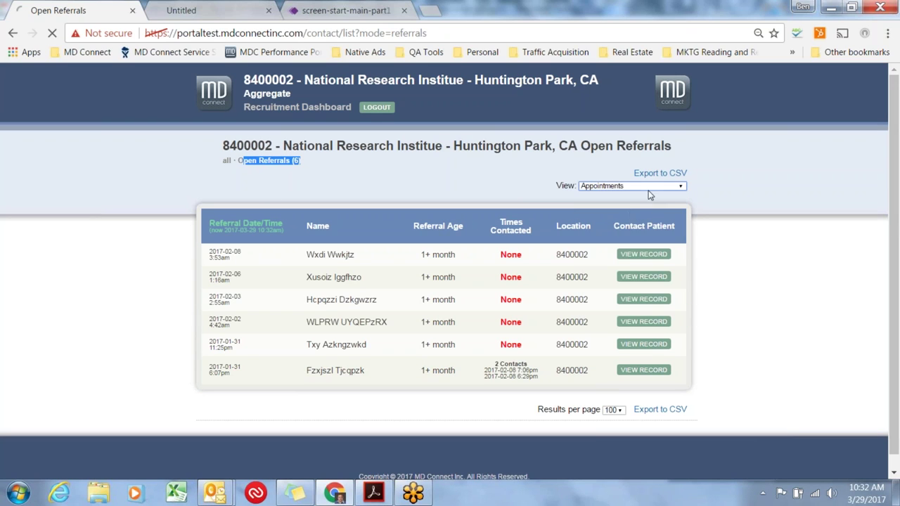
pyautogui.moveTo(309, 160); pyautogui.dragTo(331, 160)
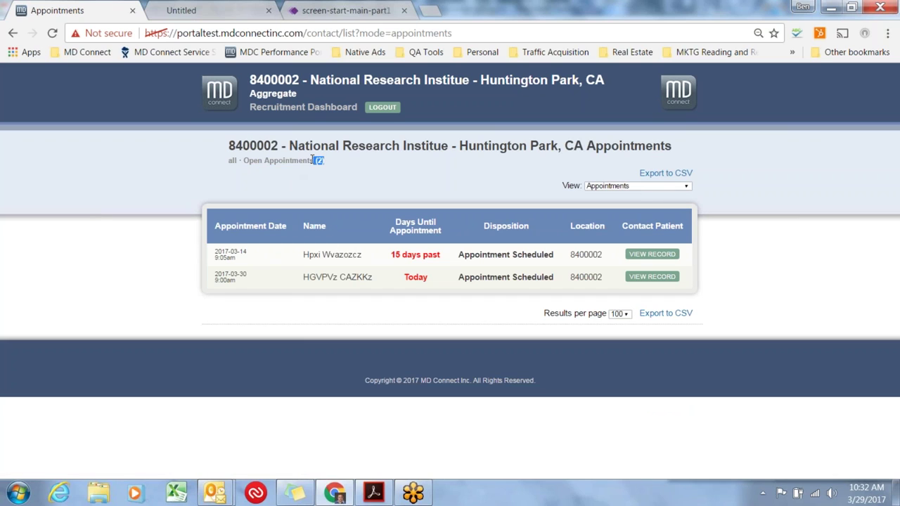
pyautogui.click(637, 188)
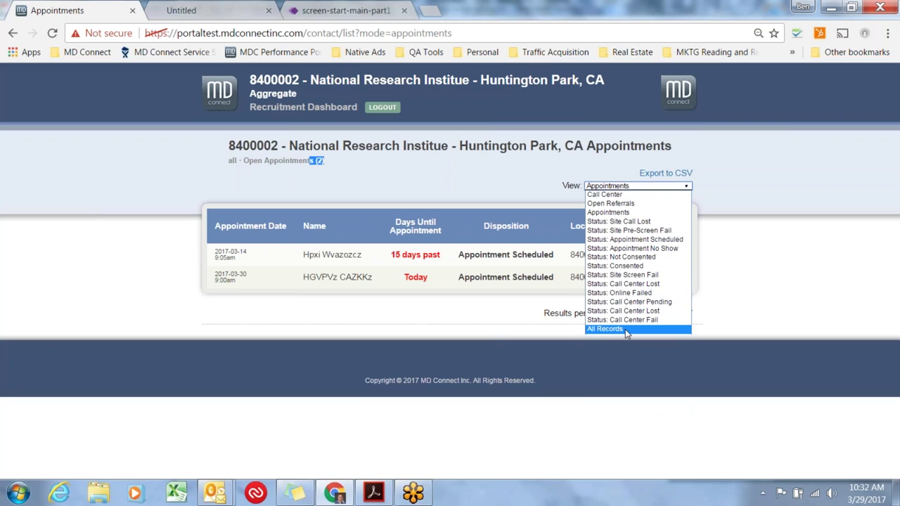
pyautogui.click(445, 165)
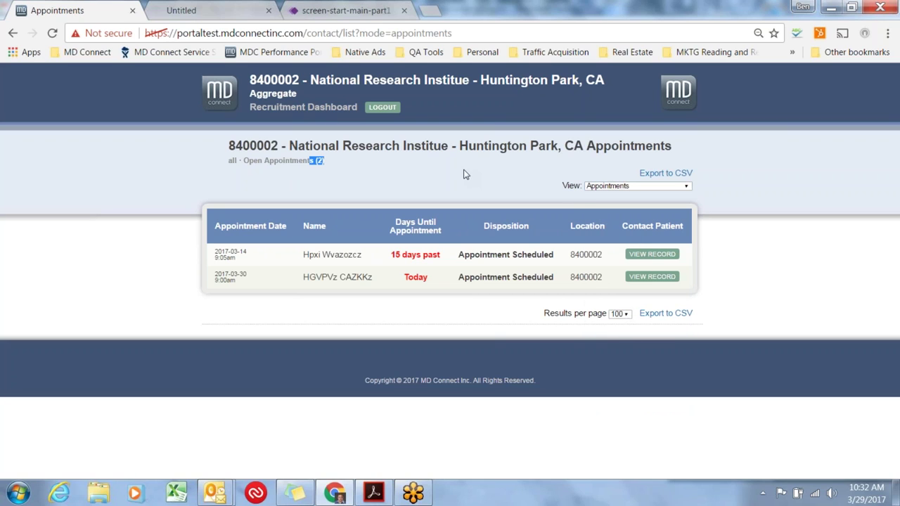
pyautogui.click(634, 189)
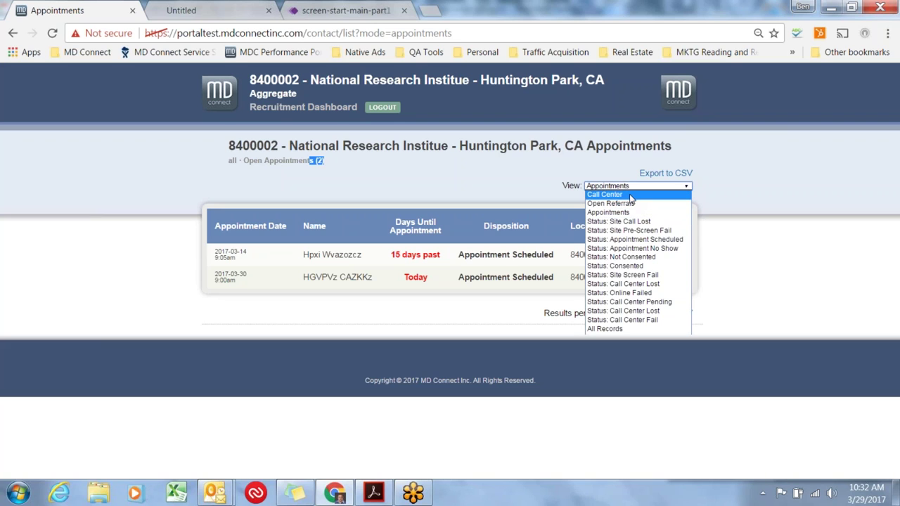
pyautogui.click(630, 196)
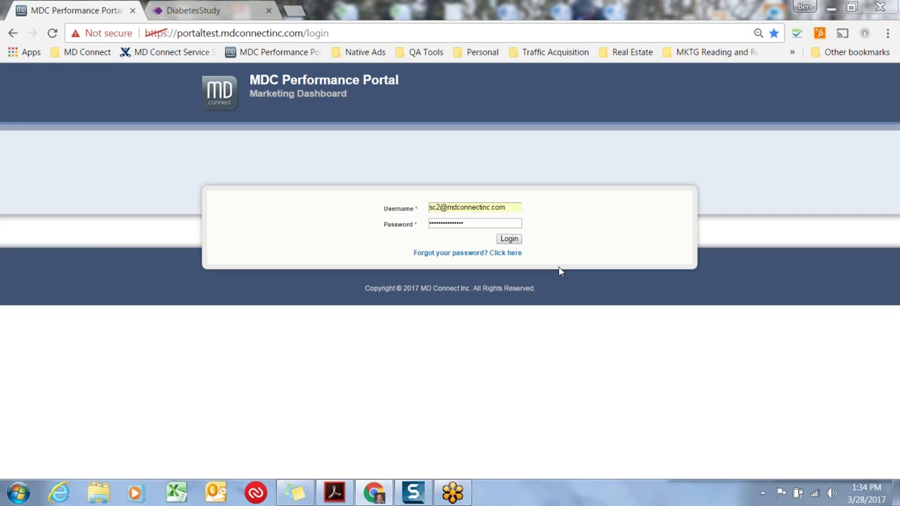
# Log in with the pre-filled credentials to reach site 8400002's Open Referrals list
pyautogui.click(511, 241)
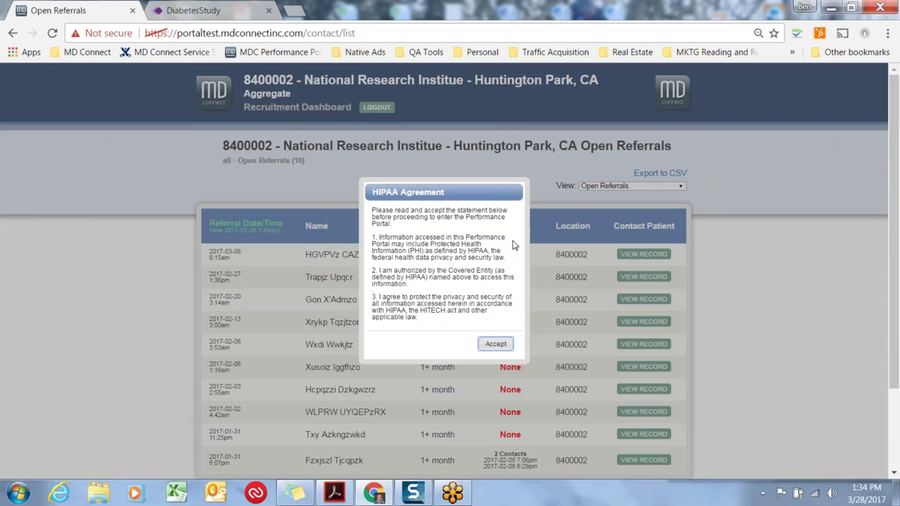
# Accept the HIPAA Agreement, review the 10 open referrals, and open the first referral's record
pyautogui.click(496, 344)
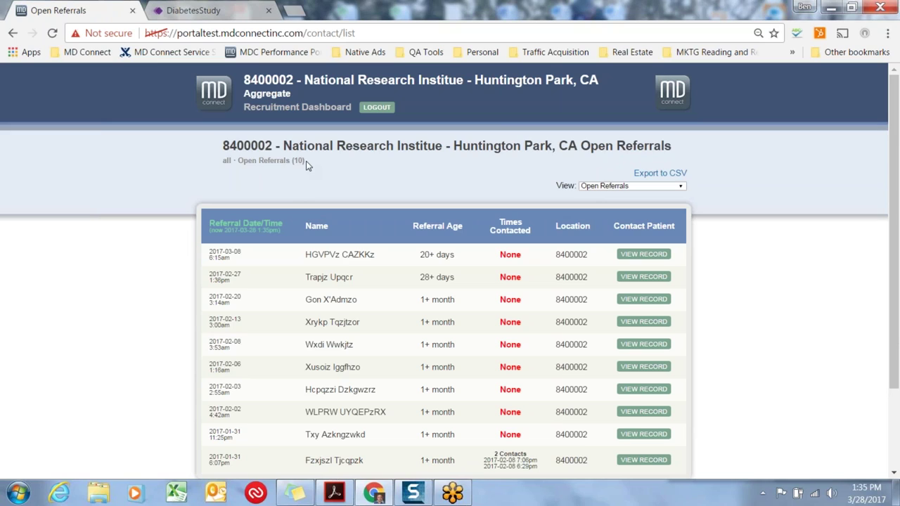
pyautogui.moveTo(305, 161); pyautogui.dragTo(226, 163)
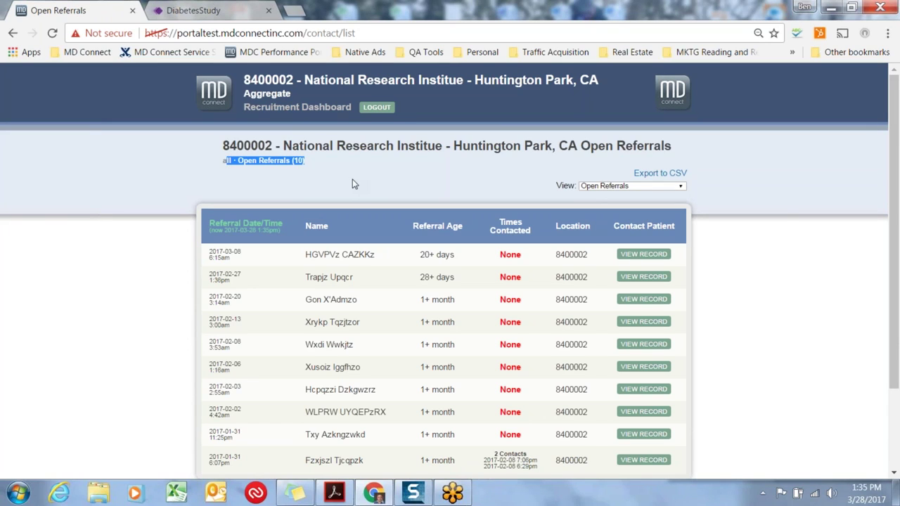
pyautogui.click(329, 182)
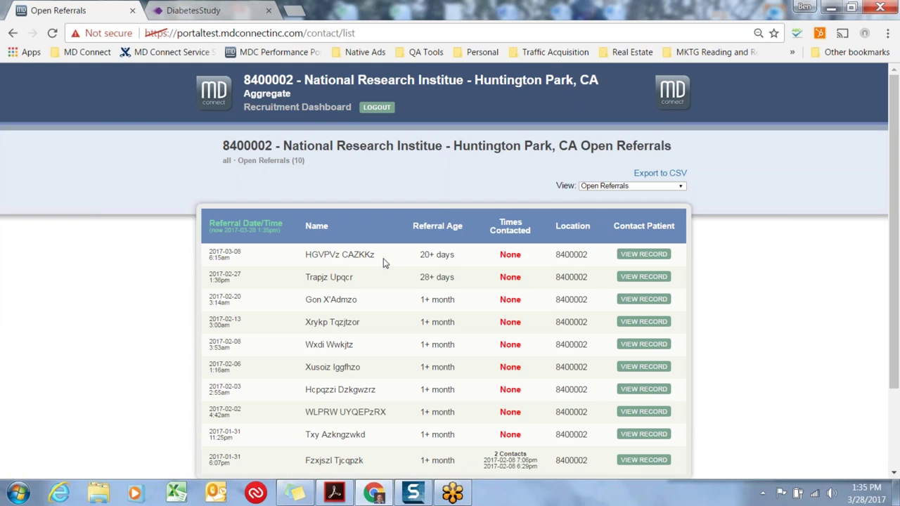
pyautogui.moveTo(306, 255); pyautogui.dragTo(373, 264)
pyautogui.click(376, 280)
pyautogui.moveTo(306, 256); pyautogui.dragTo(356, 265)
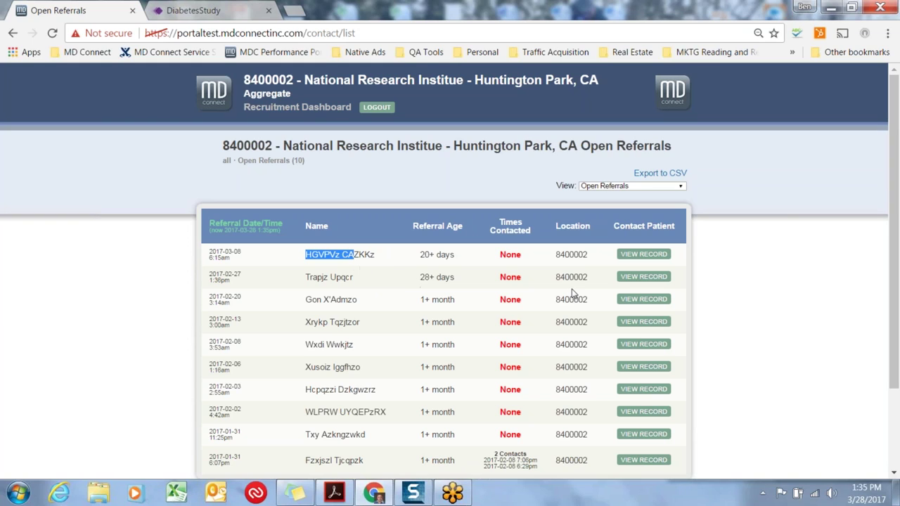
pyautogui.click(641, 257)
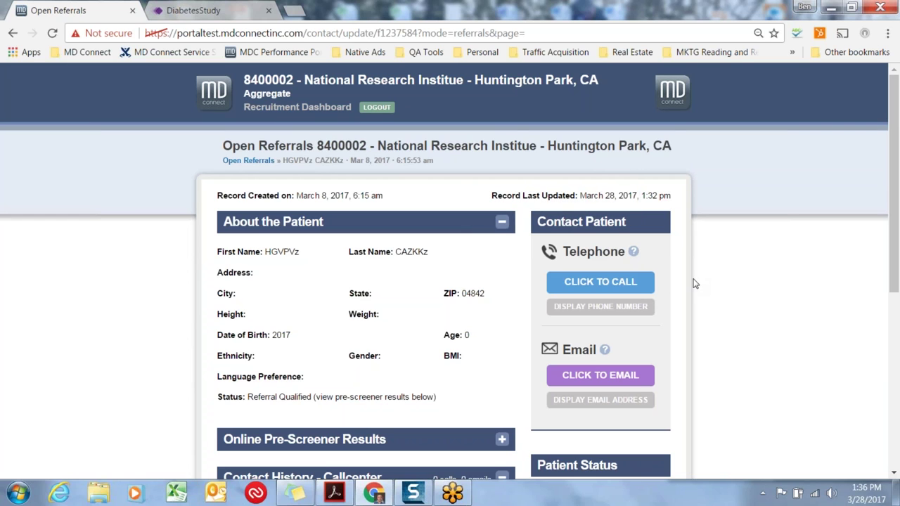
# Collapse the About the Patient section and expand the Online Pre-Screener Results
pyautogui.scroll(-2, 694, 284)
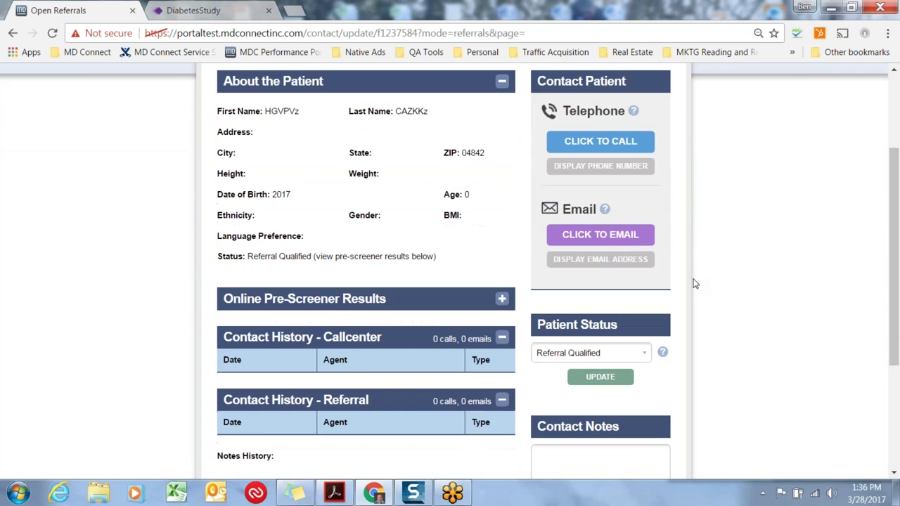
pyautogui.scroll(-2, 693, 283)
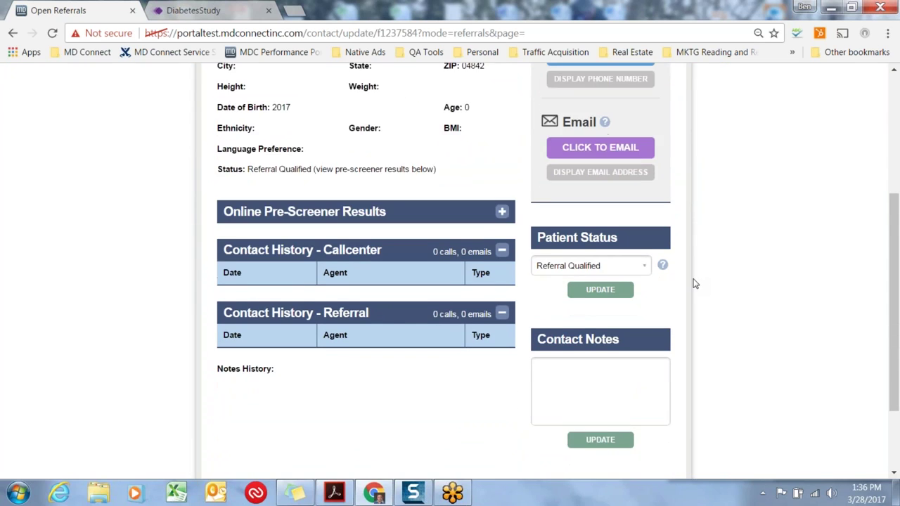
pyautogui.scroll(4, 694, 284)
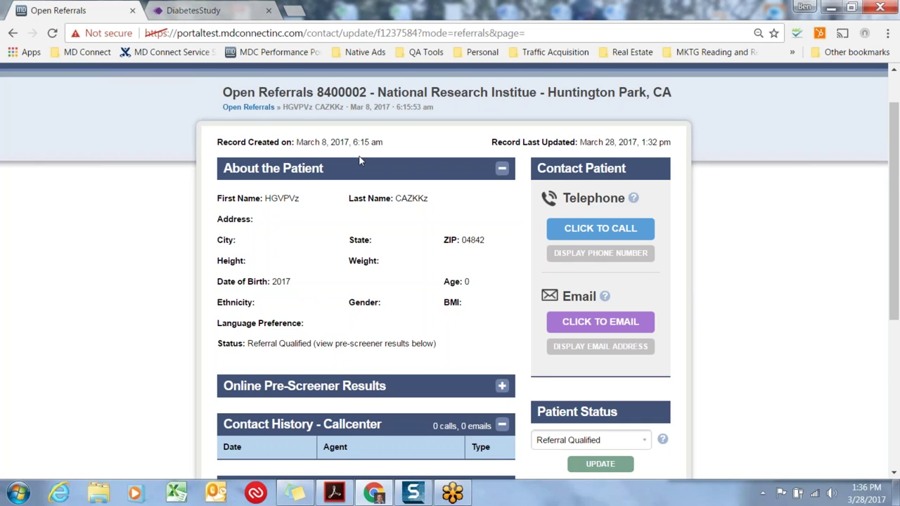
pyautogui.click(502, 170)
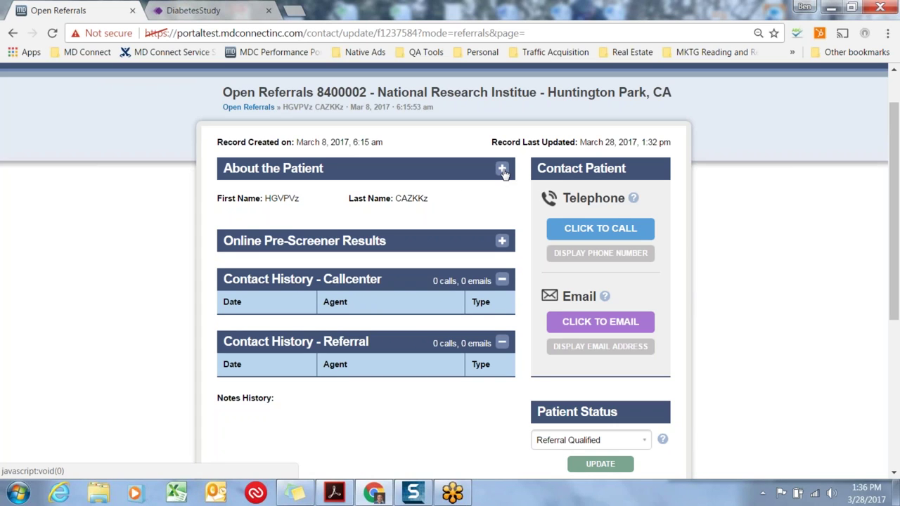
pyautogui.click(502, 170)
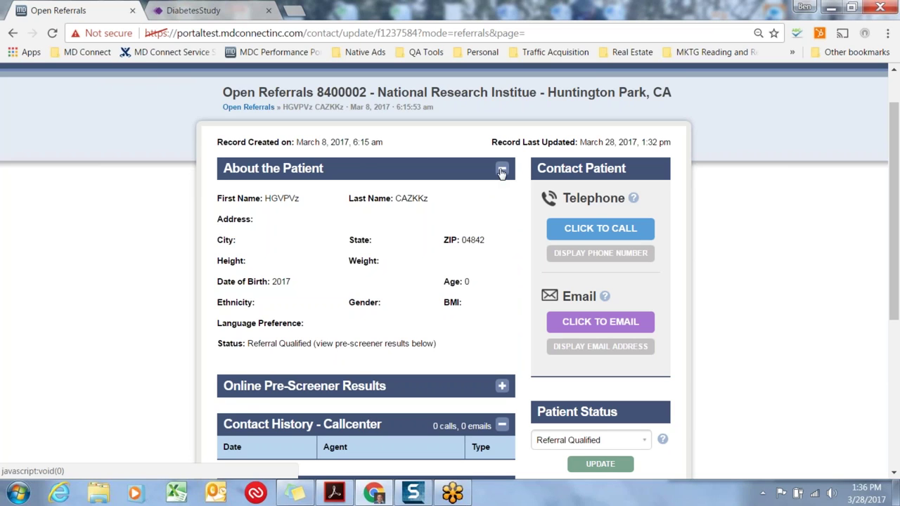
pyautogui.click(501, 170)
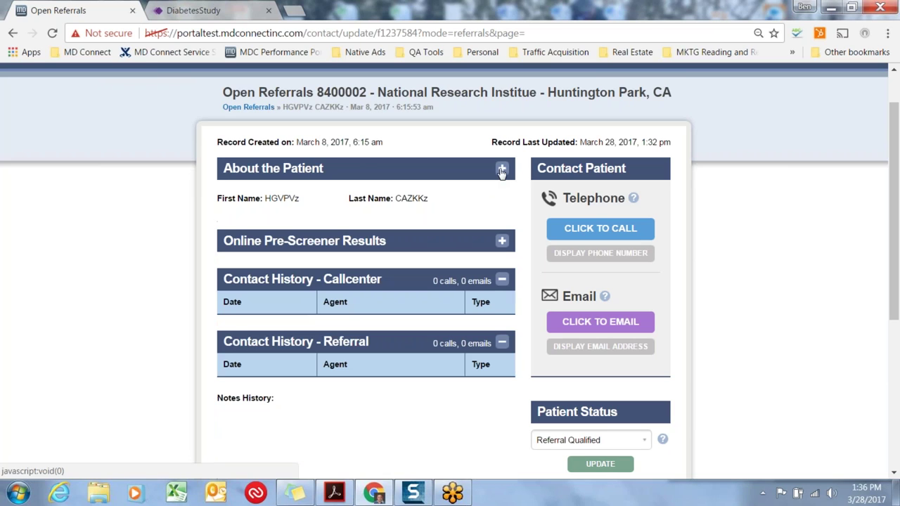
pyautogui.click(502, 242)
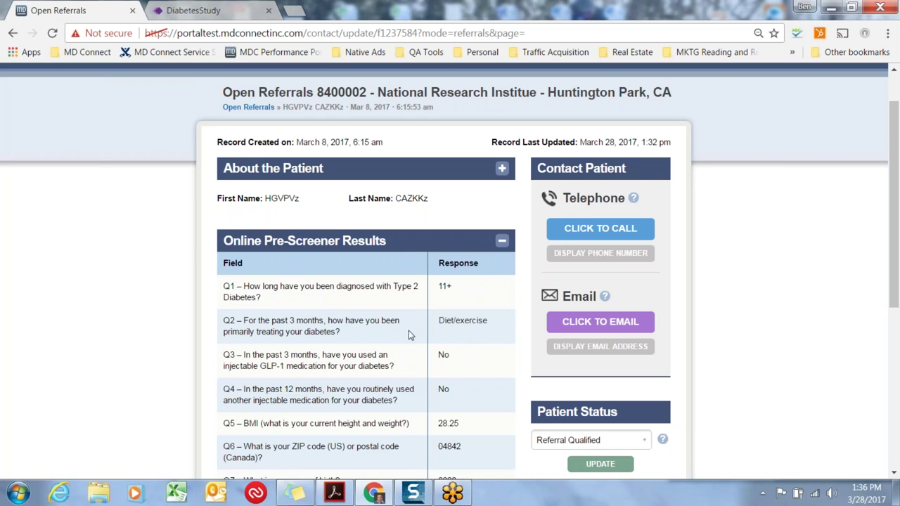
# Open the DiabetesStudy.org patient pre-screener, then return to the referral's contact history in the portal
pyautogui.click(224, 14)
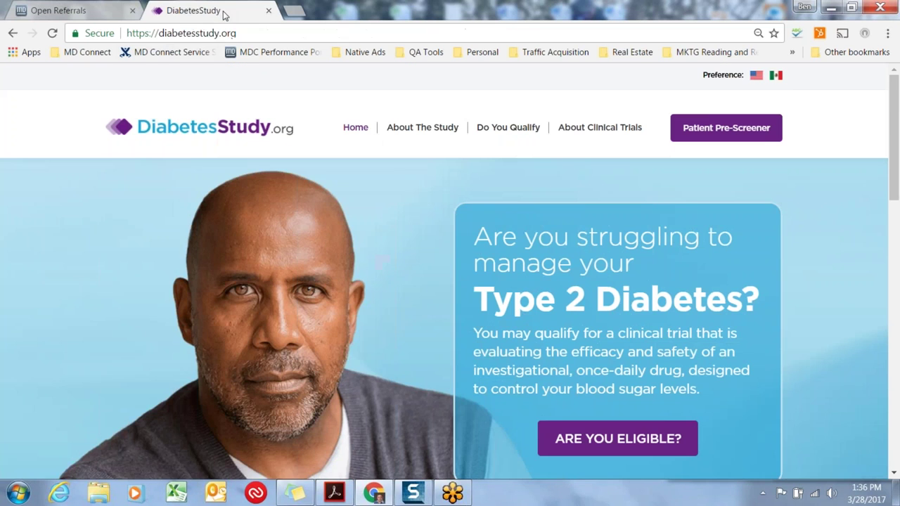
pyautogui.click(726, 127)
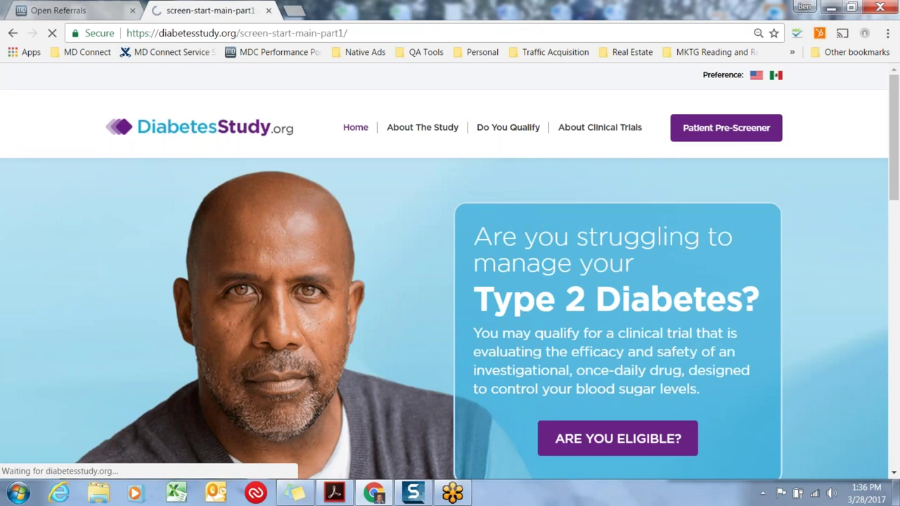
pyautogui.scroll(-4, 412, 287)
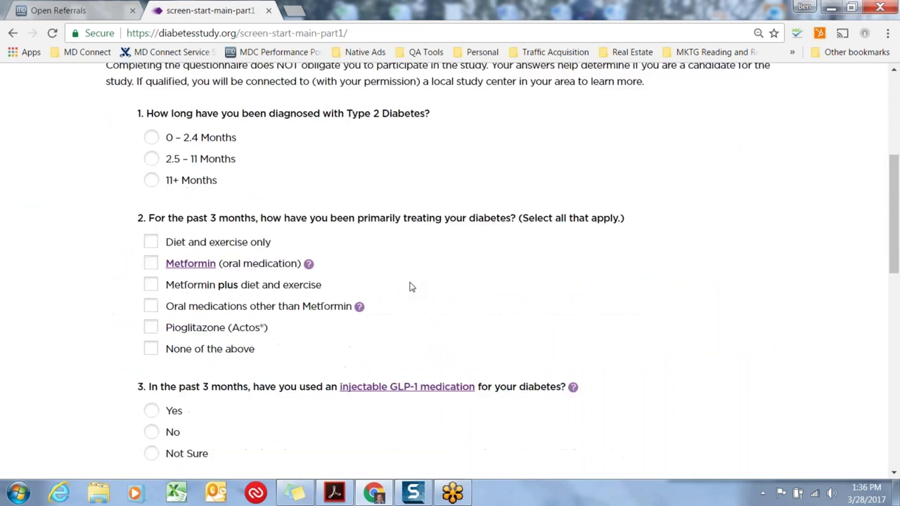
pyautogui.click(80, 11)
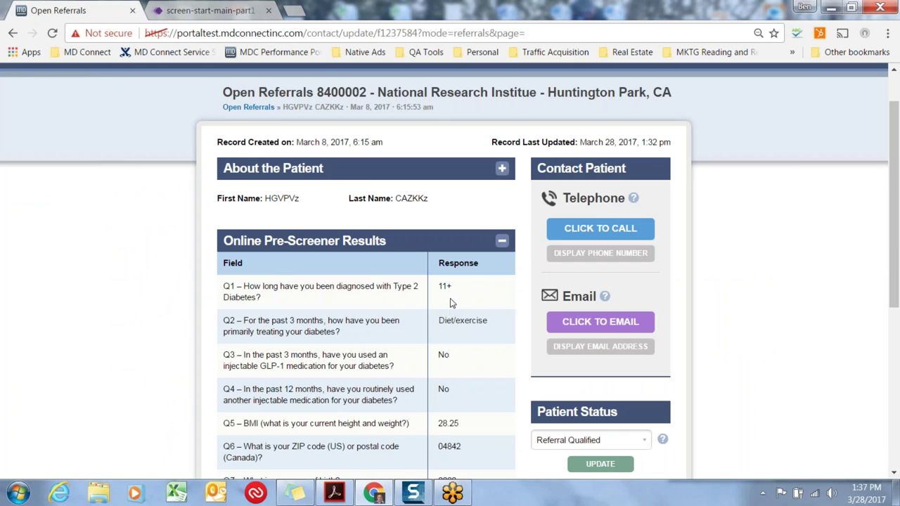
pyautogui.scroll(-3, 405, 352)
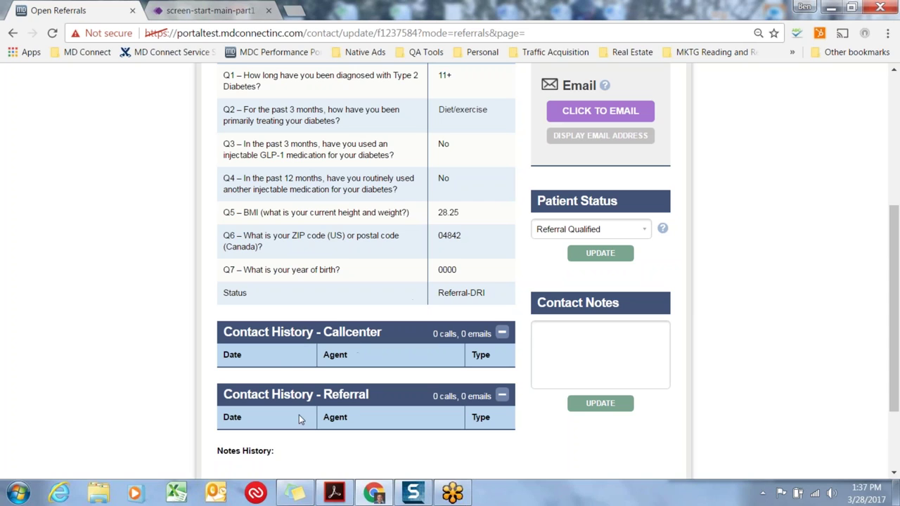
pyautogui.moveTo(223, 394); pyautogui.dragTo(376, 398)
pyautogui.scroll(-2, 390, 431)
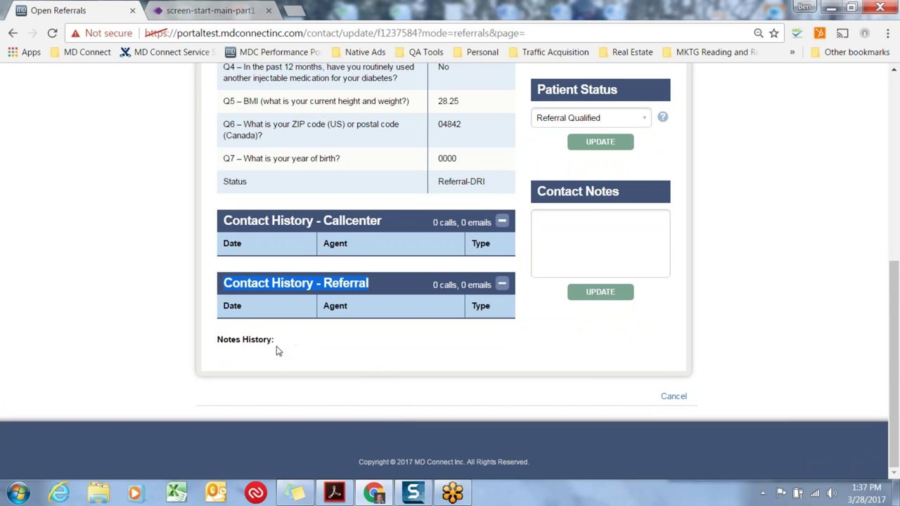
pyautogui.scroll(5, 333, 352)
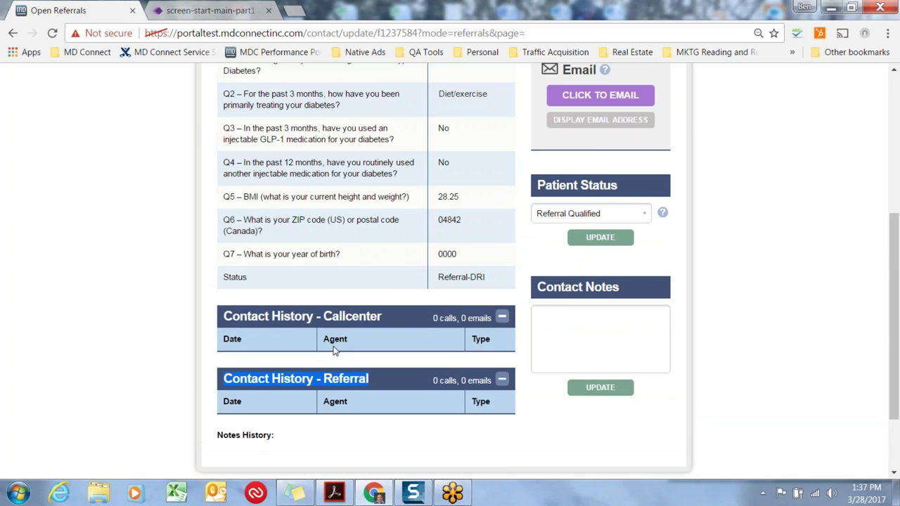
pyautogui.scroll(1, 450, 281)
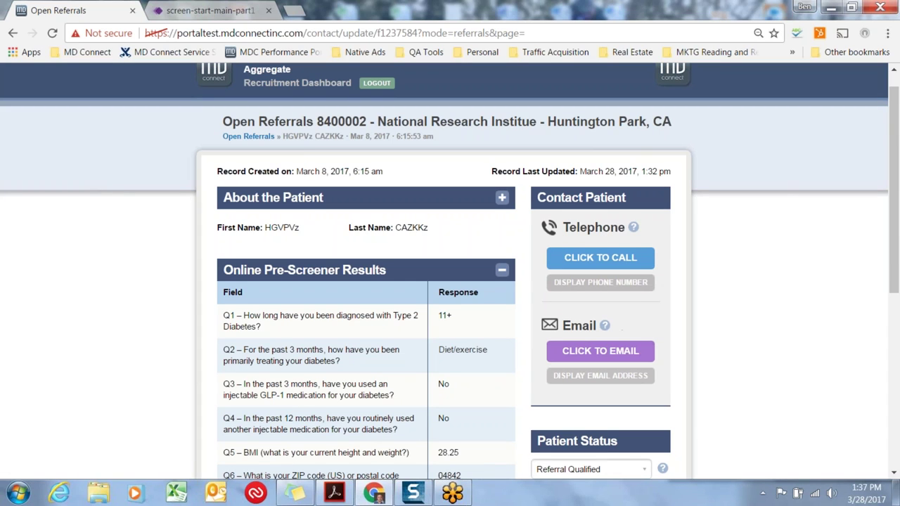
pyautogui.moveTo(633, 228)
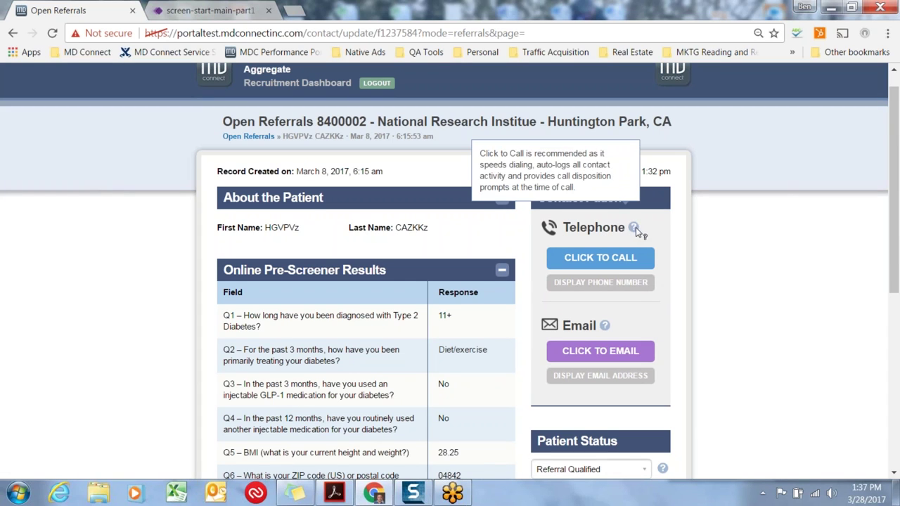
pyautogui.moveTo(606, 332)
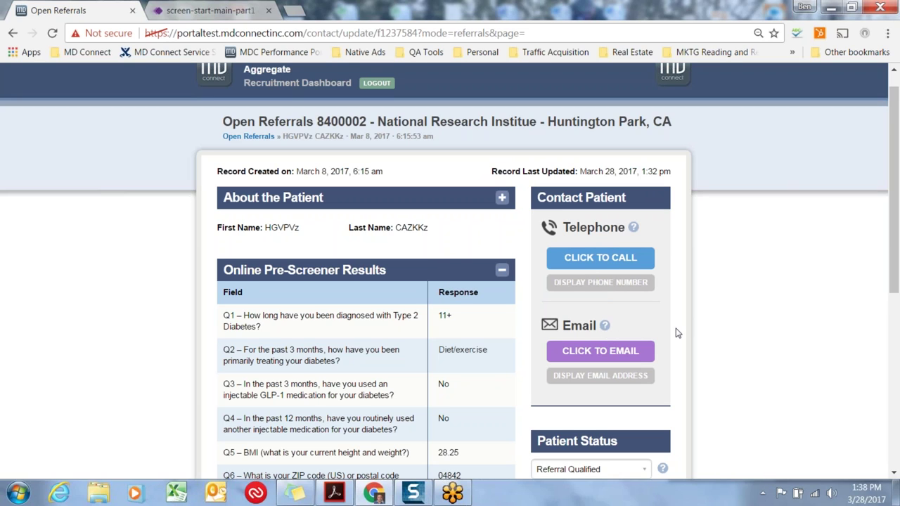
pyautogui.click(636, 285)
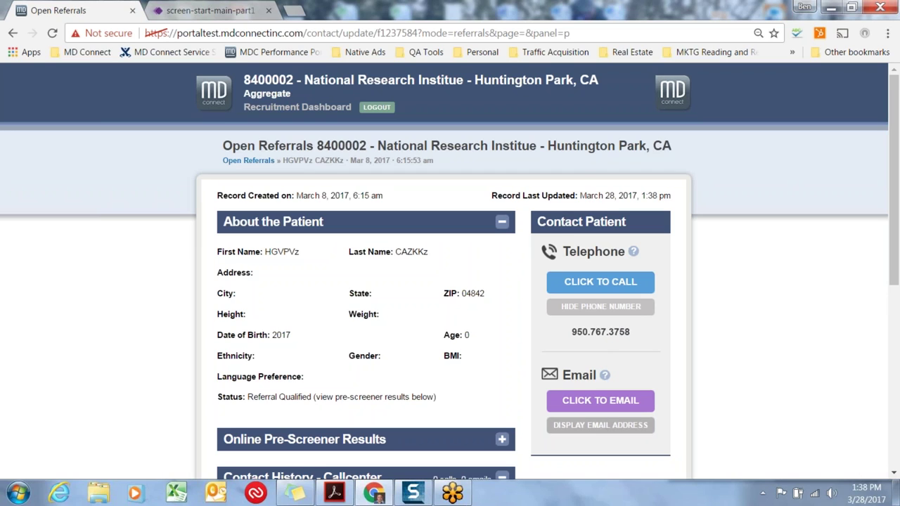
# Reveal the patient's email address and phone number, start an email, and open the call panel
pyautogui.click(600, 425)
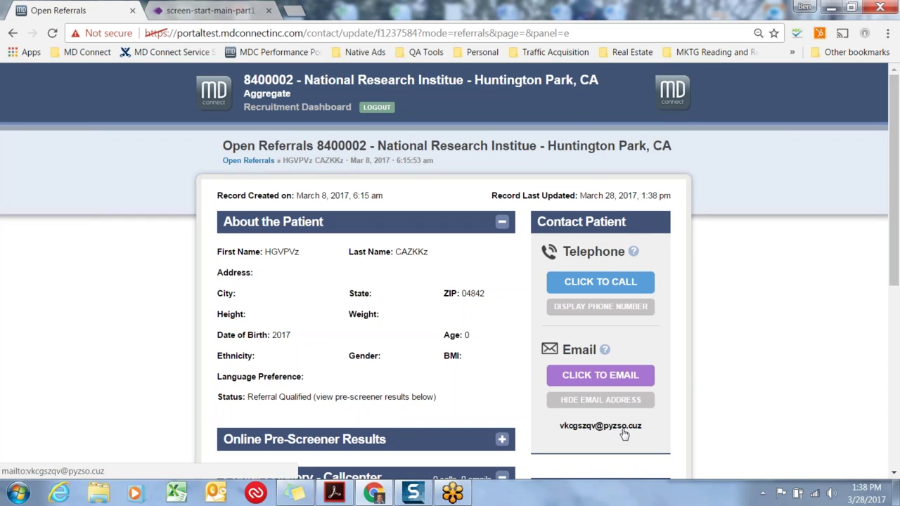
pyautogui.click(623, 375)
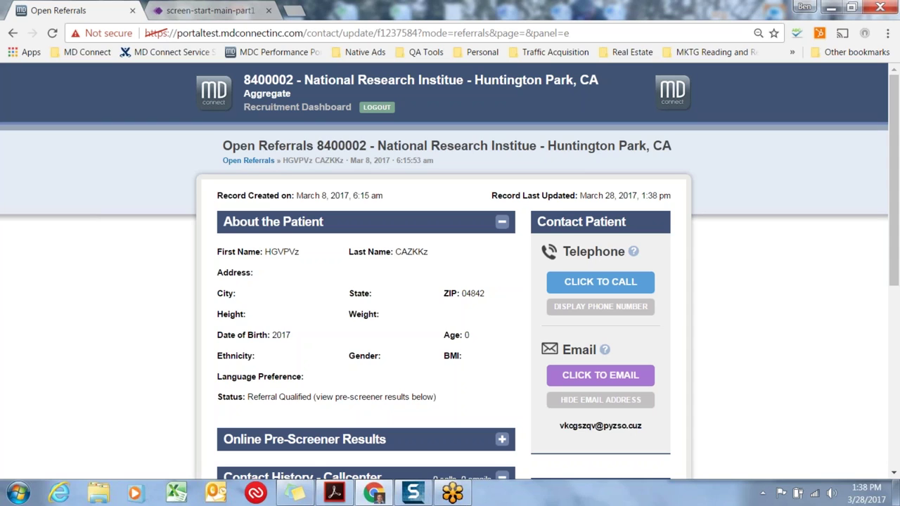
pyautogui.click(602, 310)
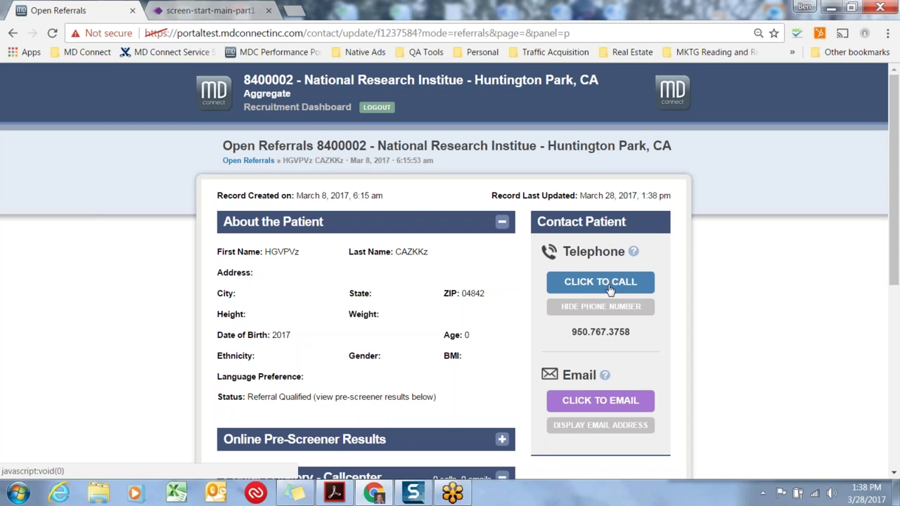
pyautogui.click(611, 291)
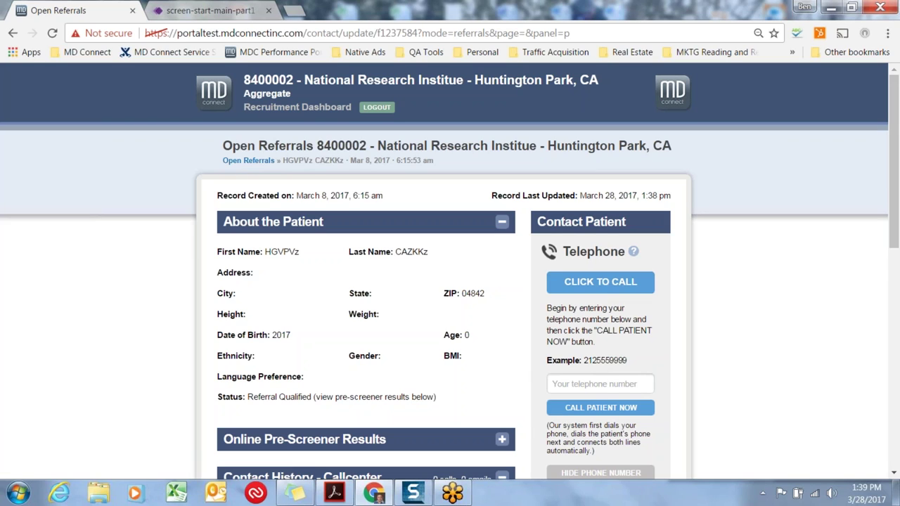
# Fill in your own telephone number using the saved autofill suggestion
pyautogui.click(601, 384)
pyautogui.write('617')
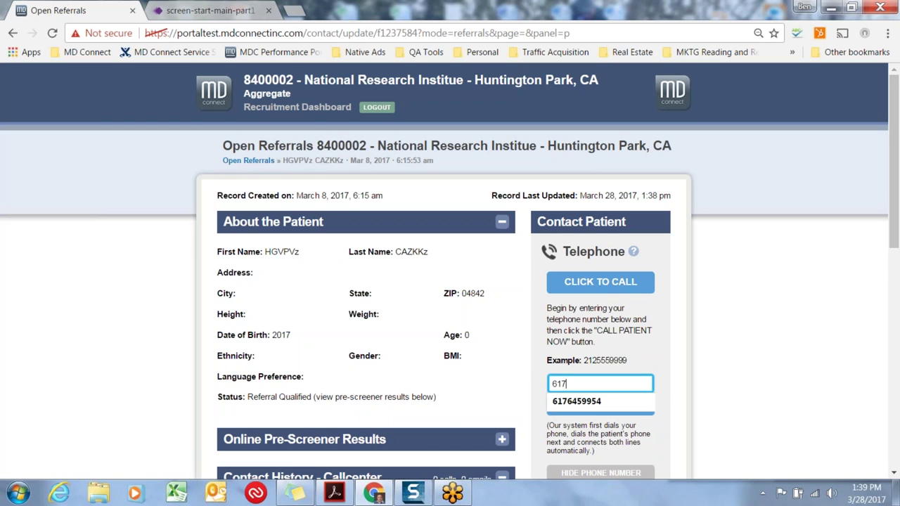
pyautogui.press('Down')
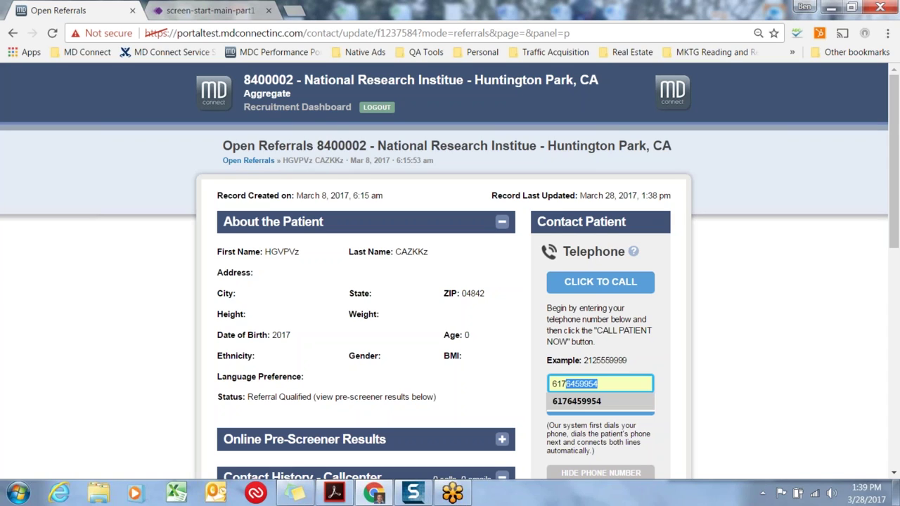
pyautogui.click(680, 395)
pyautogui.click(591, 389)
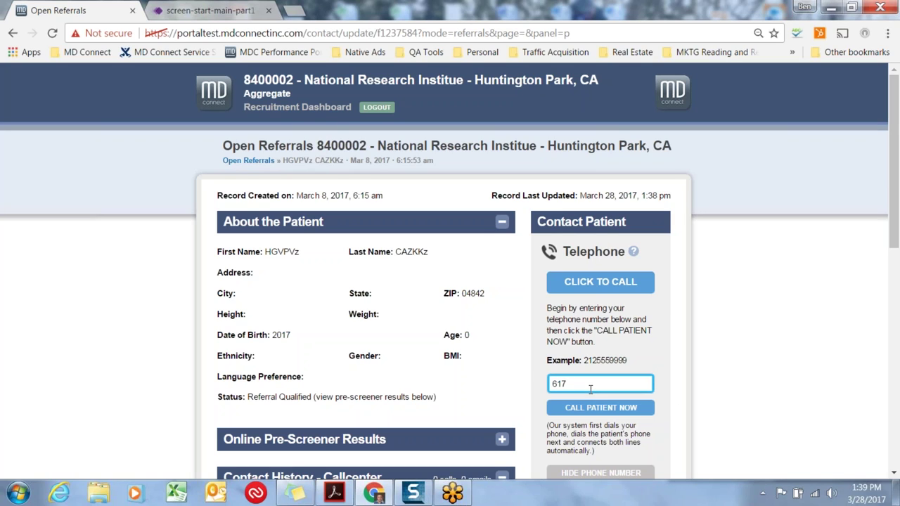
pyautogui.click(591, 389)
pyautogui.click(586, 402)
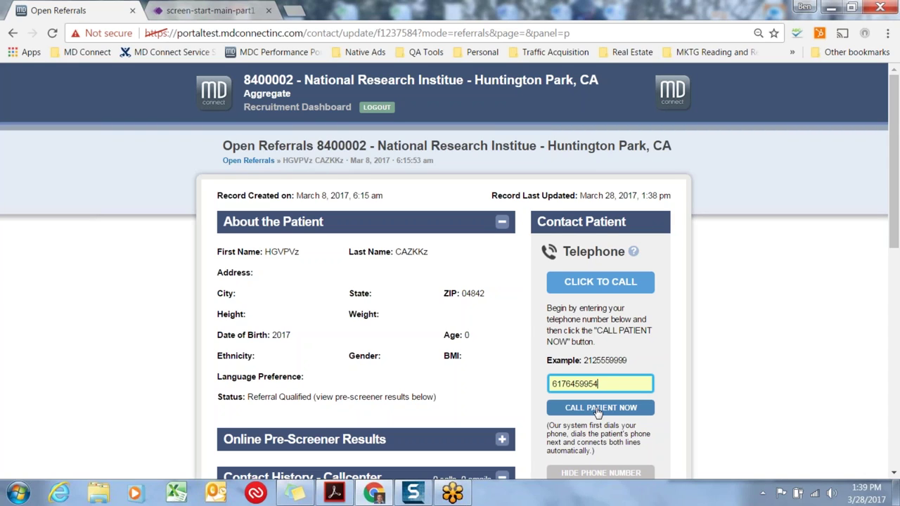
# Place the call to the patient and scroll down toward Patient Status
pyautogui.click(632, 289)
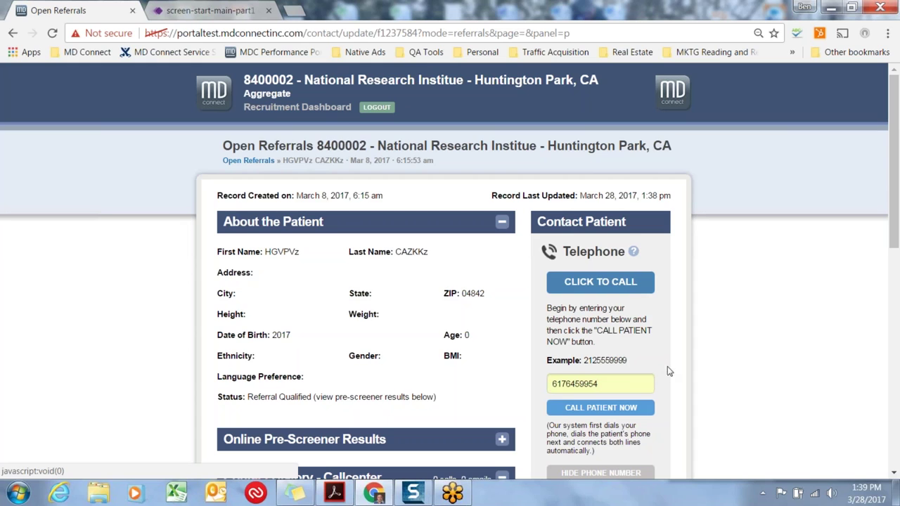
pyautogui.scroll(-3, 665, 380)
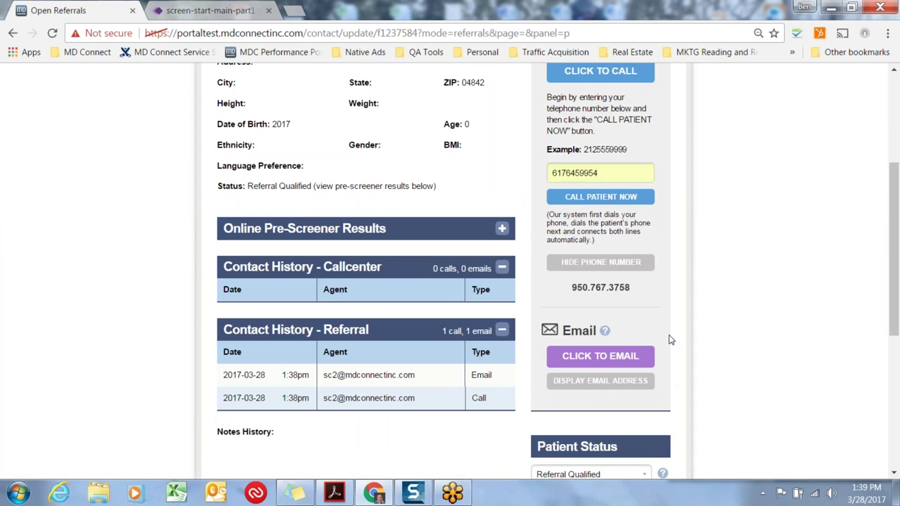
pyautogui.scroll(-2, 670, 336)
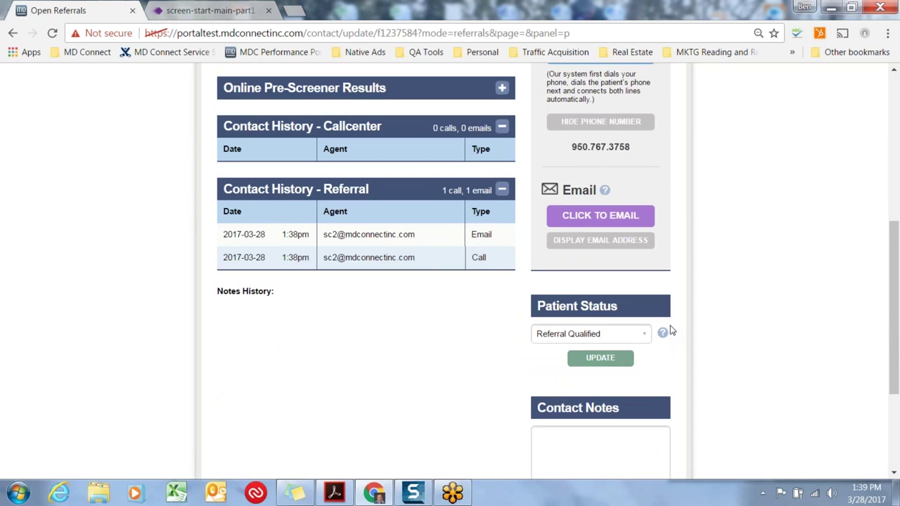
pyautogui.scroll(2, 673, 330)
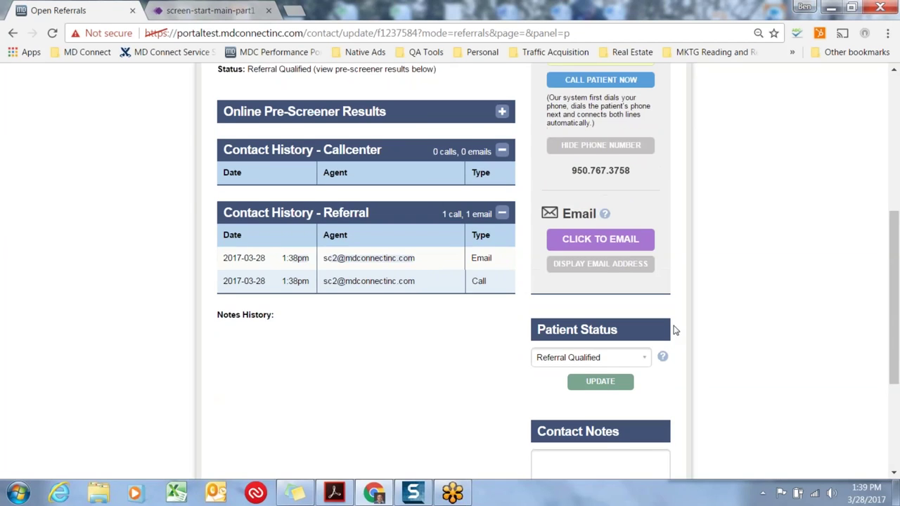
# Close the calling panel and choose Appointment Scheduled as the patient status
pyautogui.click(608, 263)
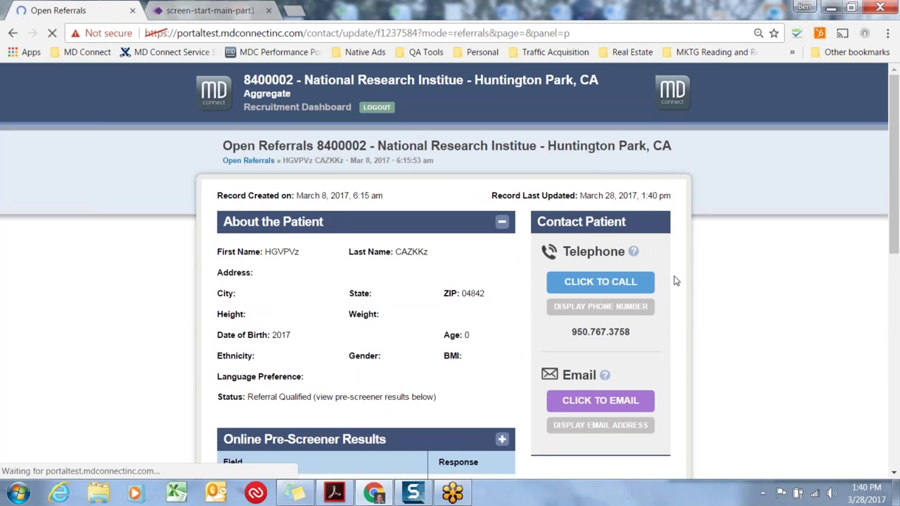
pyautogui.scroll(-2, 675, 281)
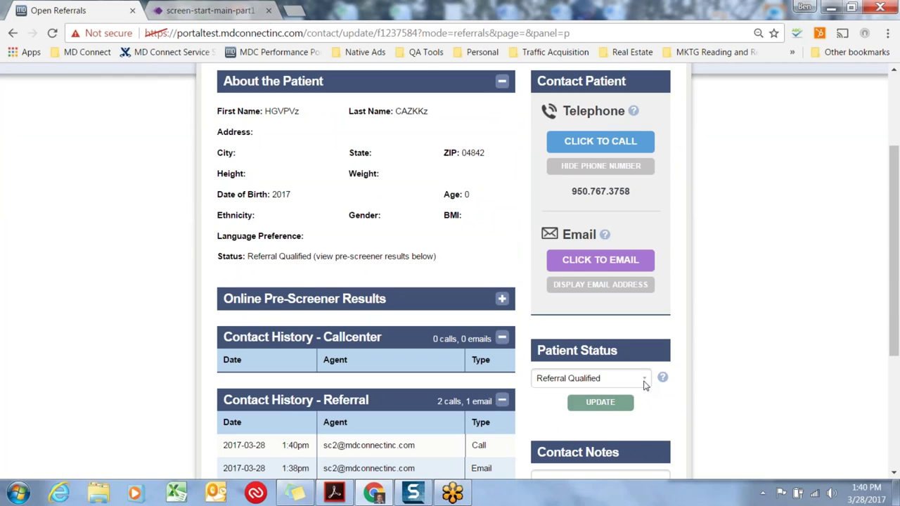
pyautogui.moveTo(247, 257); pyautogui.dragTo(440, 258)
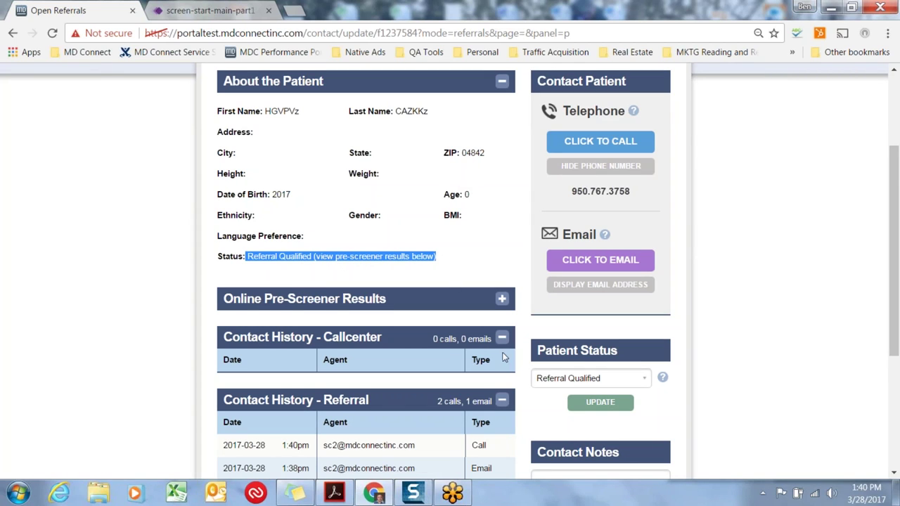
pyautogui.click(634, 384)
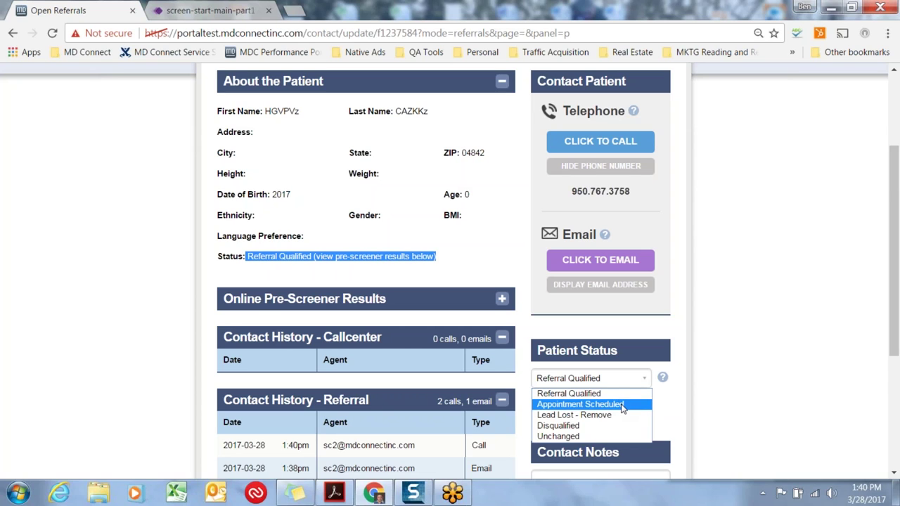
pyautogui.click(623, 406)
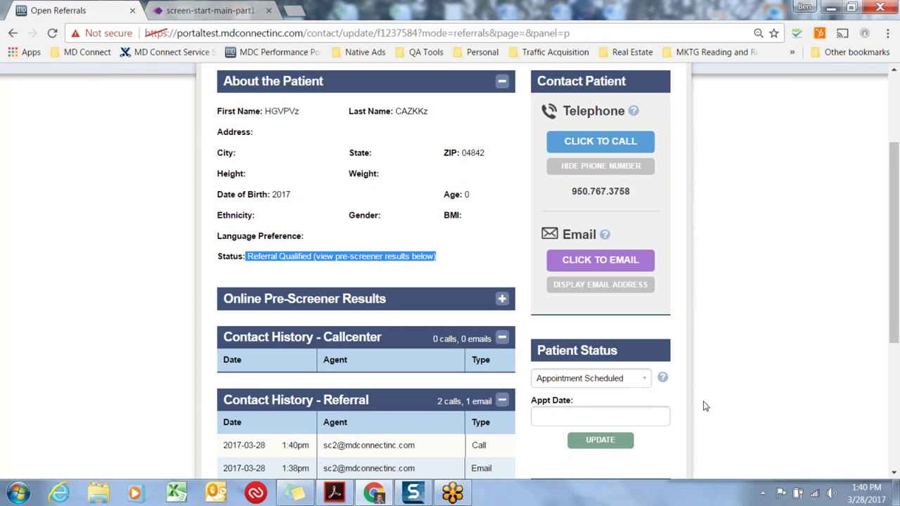
# Set the appointment to 2017-03-30 at 09:00 am and save the status update
pyautogui.scroll(-1, 701, 396)
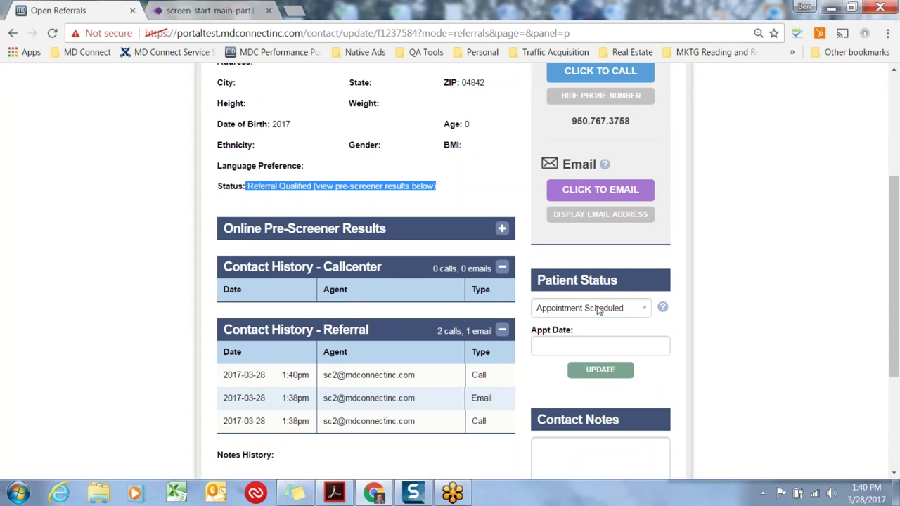
pyautogui.click(532, 336)
pyautogui.moveTo(532, 335); pyautogui.dragTo(581, 330)
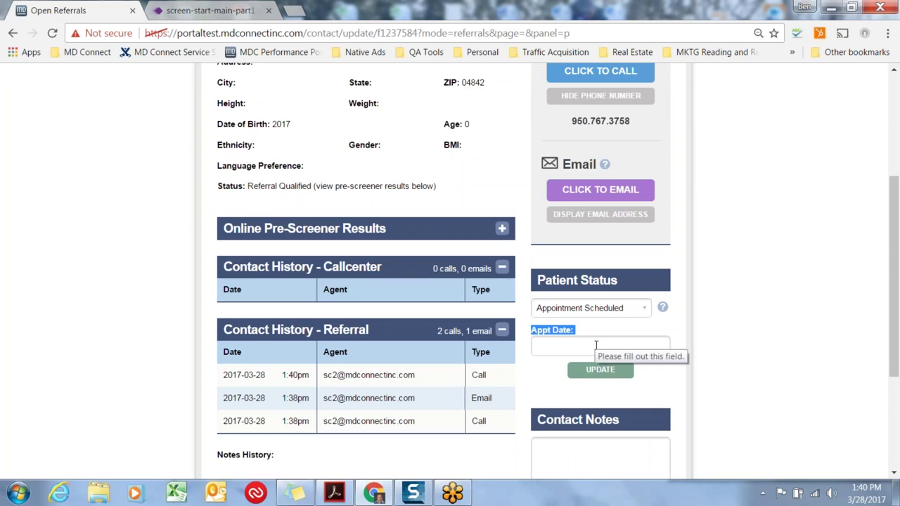
pyautogui.click(636, 347)
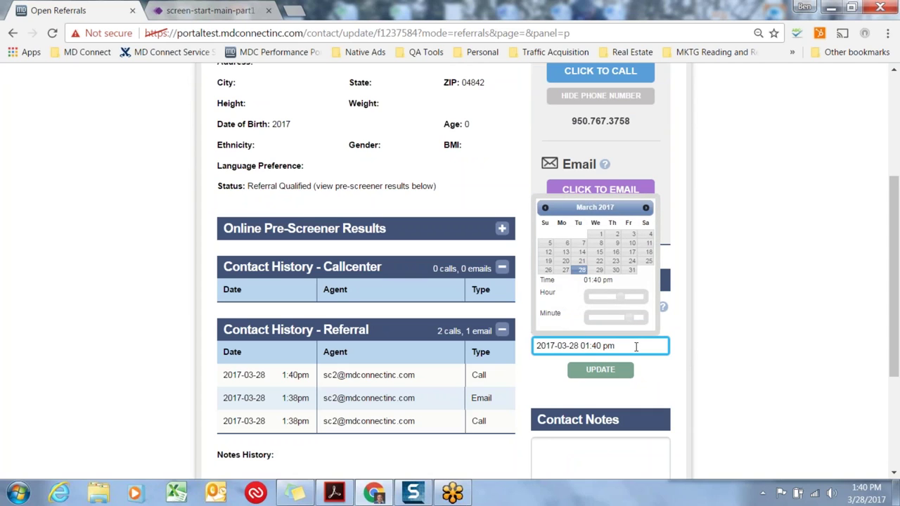
pyautogui.click(615, 271)
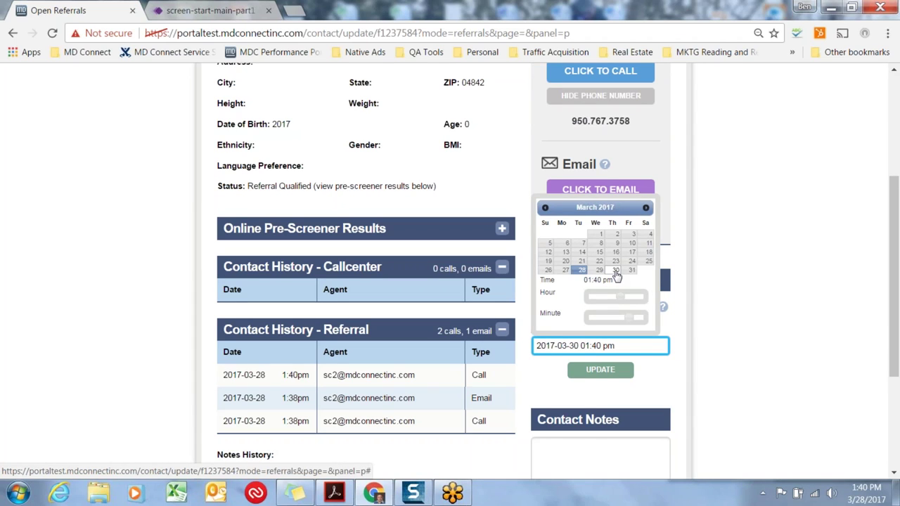
pyautogui.moveTo(614, 298); pyautogui.dragTo(583, 316)
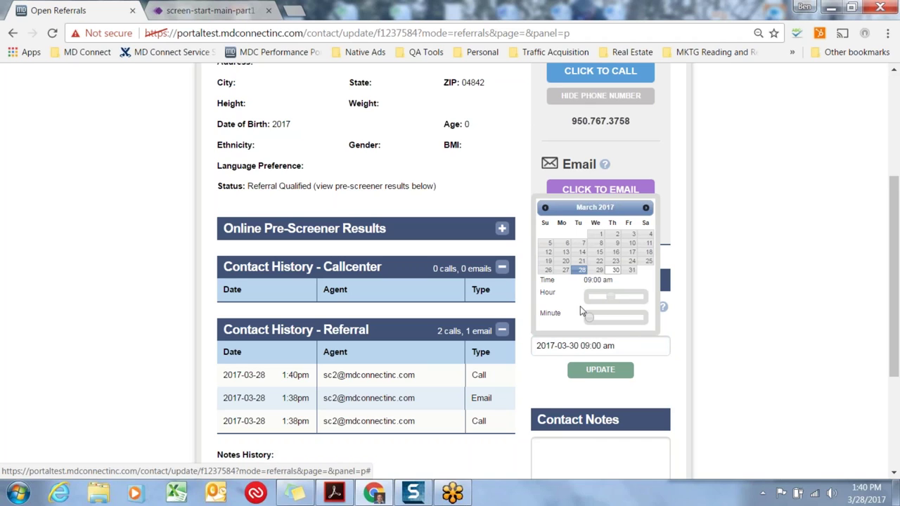
pyautogui.click(602, 371)
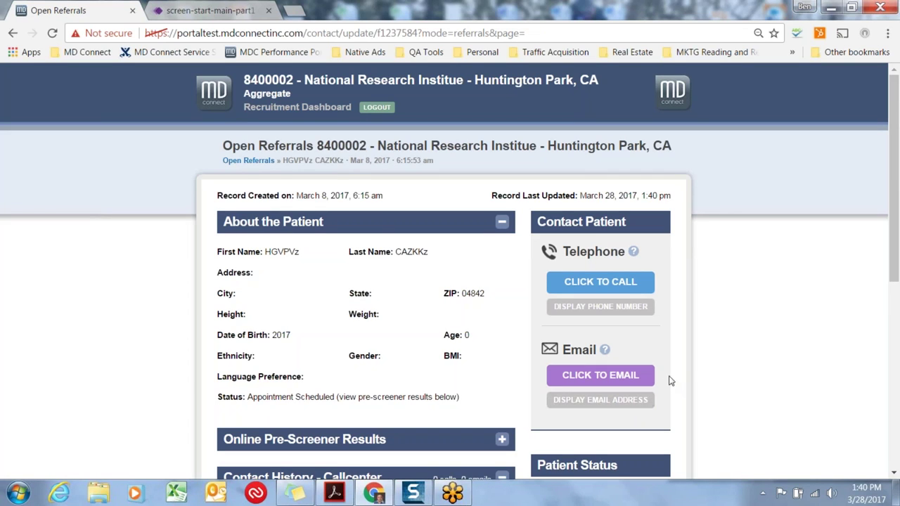
pyautogui.scroll(-1, 686, 371)
pyautogui.scroll(-2, 686, 370)
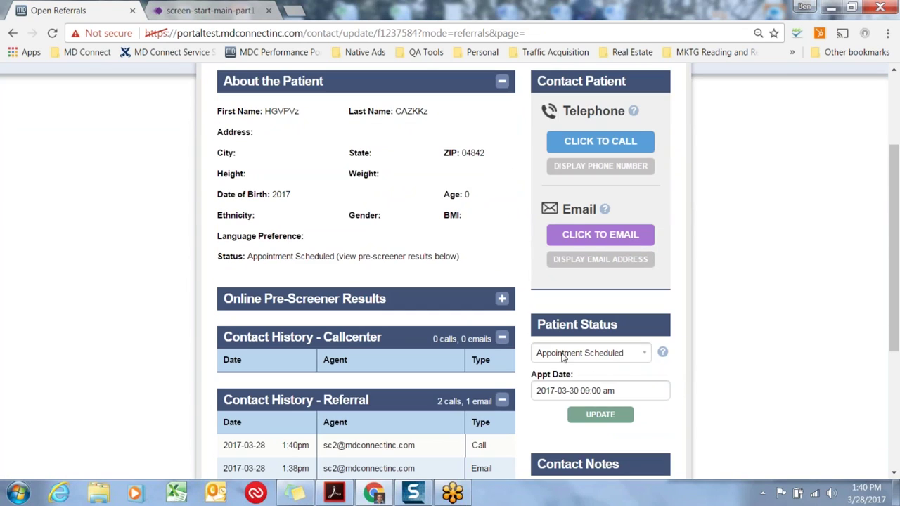
pyautogui.moveTo(248, 257); pyautogui.dragTo(460, 280)
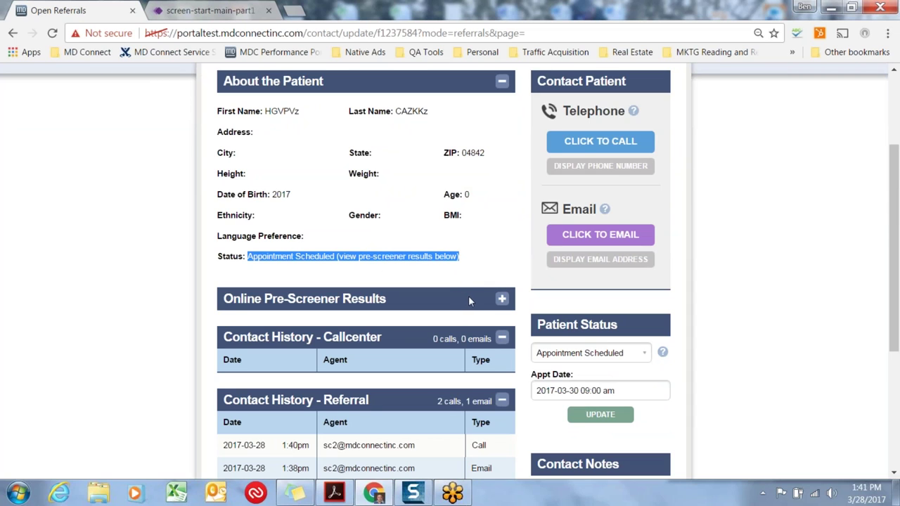
pyautogui.scroll(2, 468, 296)
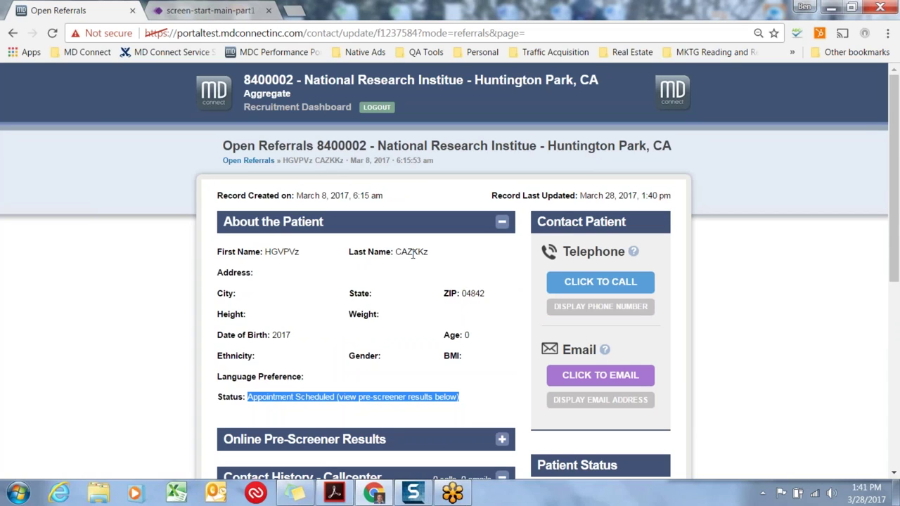
pyautogui.scroll(-3, 510, 362)
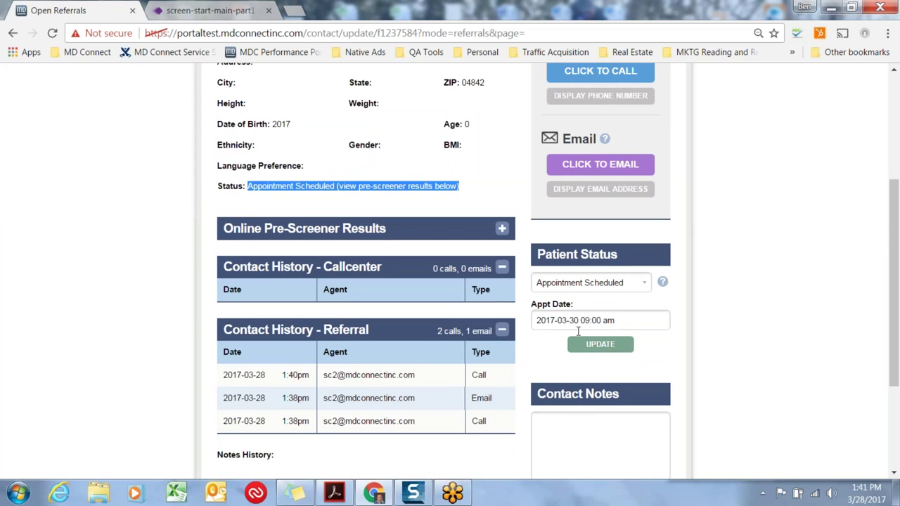
pyautogui.scroll(2, 529, 355)
pyautogui.scroll(1, 529, 355)
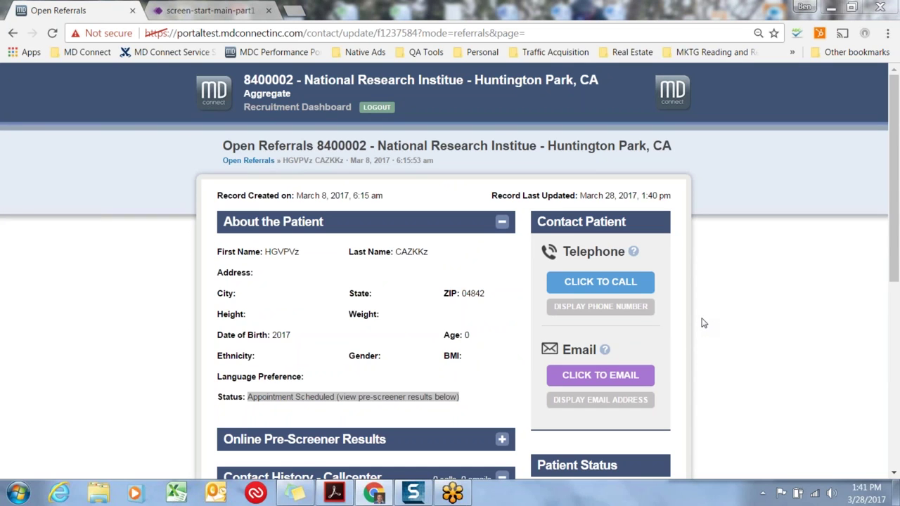
# Switch the list view to Appointments and open the 2017-03-30 patient's record
pyautogui.click(249, 161)
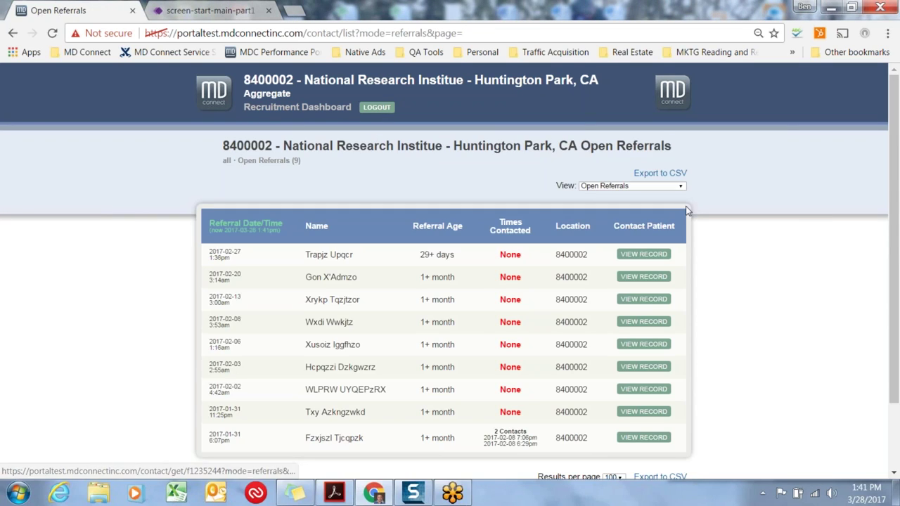
pyautogui.click(681, 187)
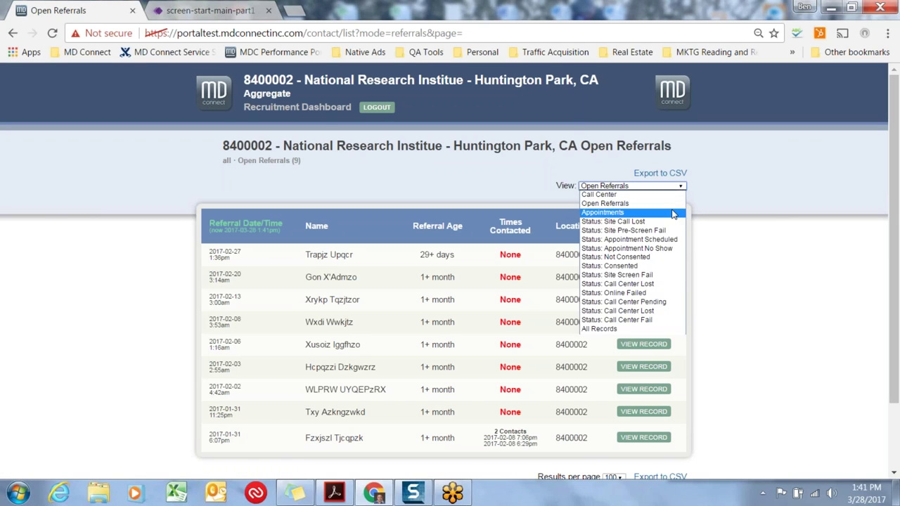
pyautogui.click(673, 212)
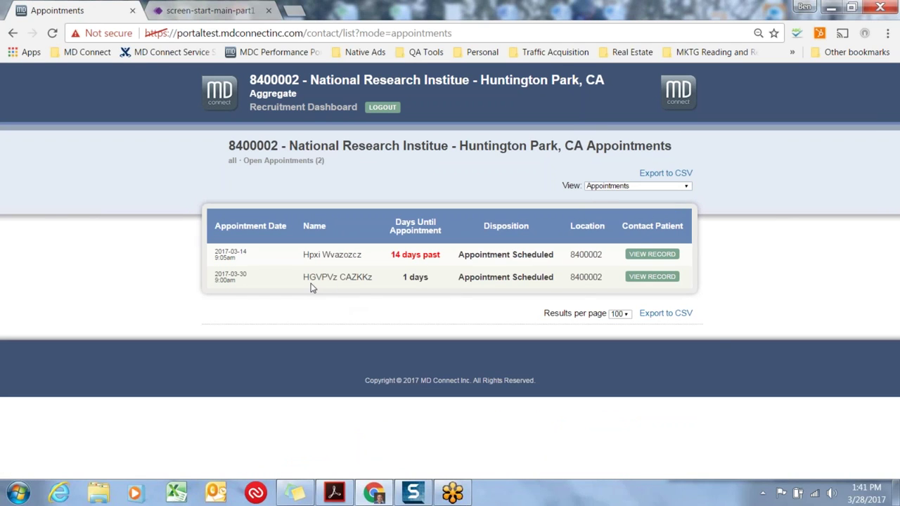
pyautogui.moveTo(307, 277); pyautogui.dragTo(351, 277)
pyautogui.click(659, 280)
pyautogui.scroll(-4, 669, 282)
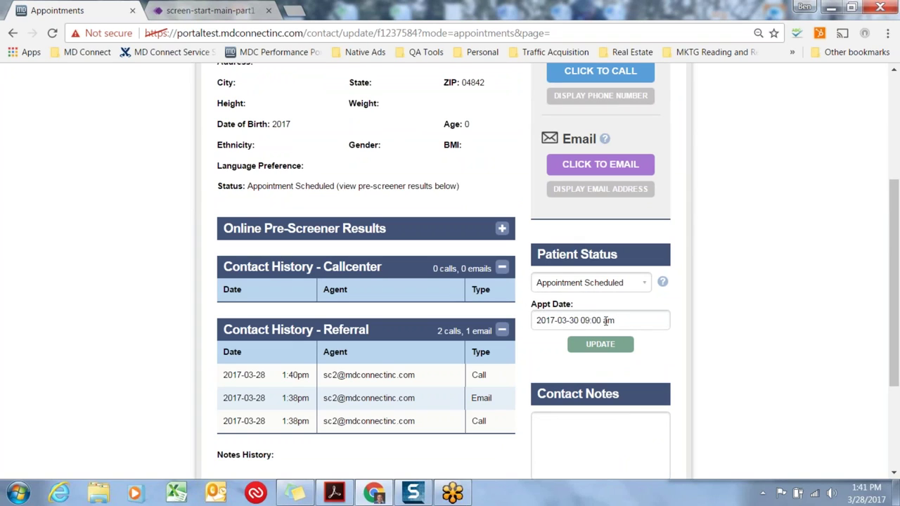
# Change the patient status to Consented, leaving the stored appointment date unchanged
pyautogui.scroll(1, 610, 320)
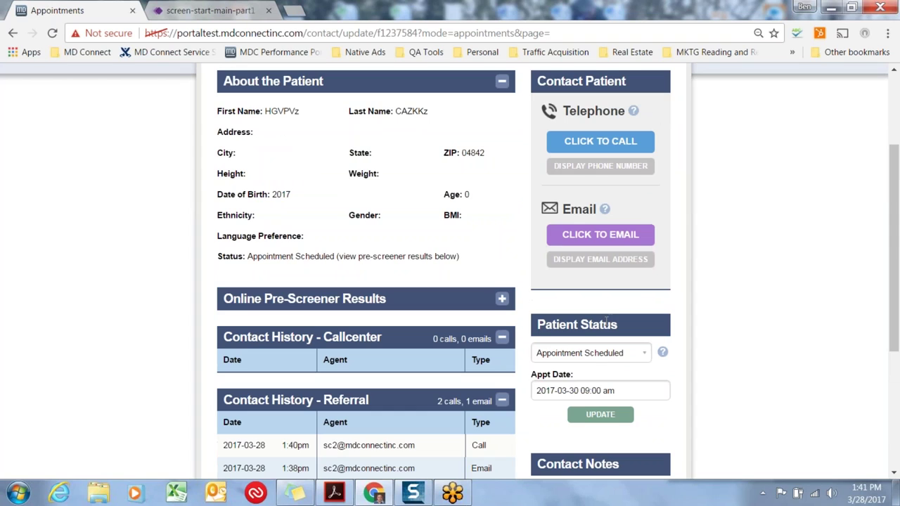
pyautogui.click(638, 354)
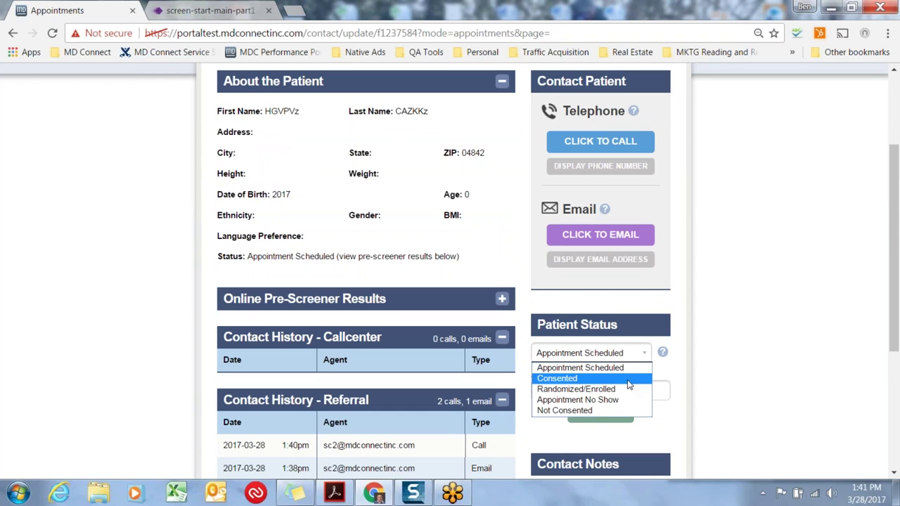
pyautogui.click(628, 380)
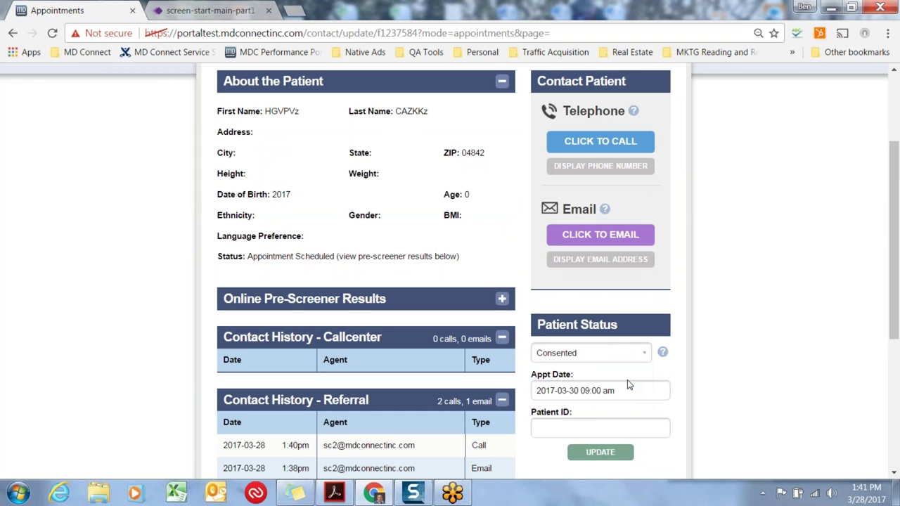
pyautogui.click(569, 425)
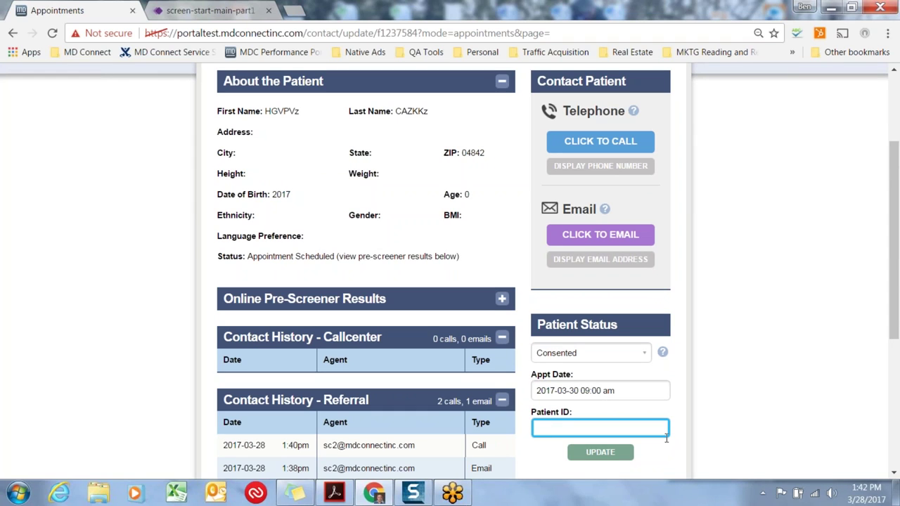
pyautogui.moveTo(628, 390); pyautogui.dragTo(541, 380)
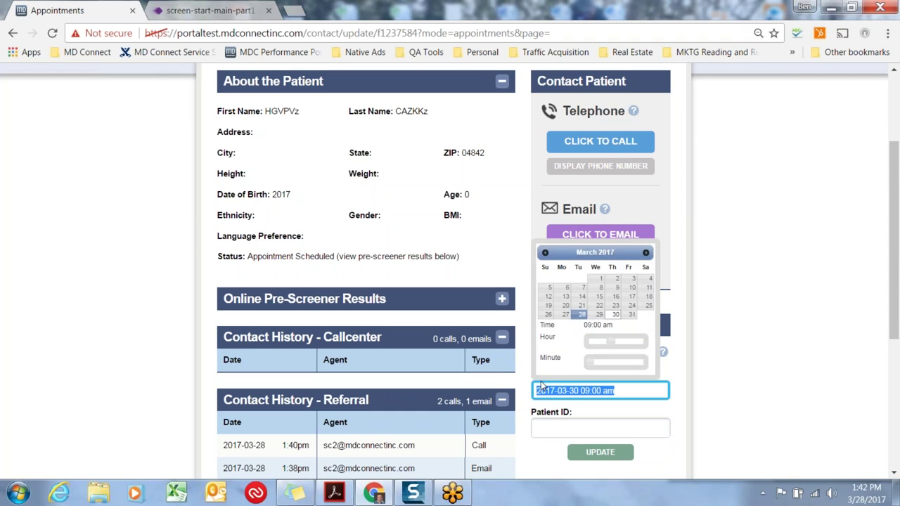
pyautogui.click(717, 396)
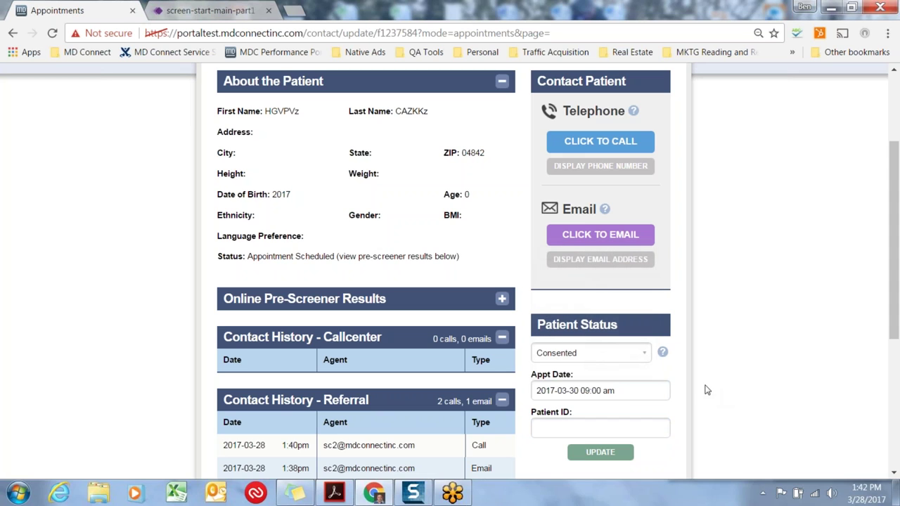
pyautogui.moveTo(662, 352)
pyautogui.scroll(-1, 717, 401)
pyautogui.scroll(-2, 716, 400)
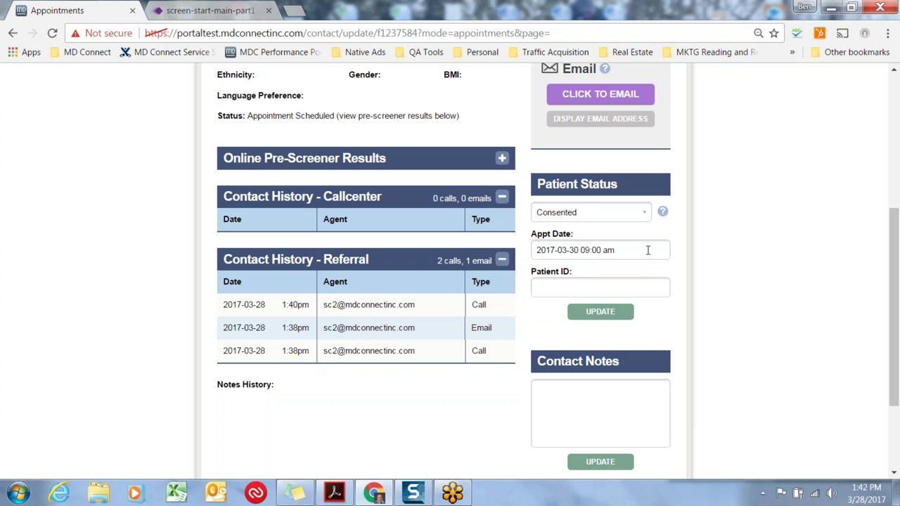
# Enter the patient ID from the autocomplete suggestion and save the record with UPDATE
pyautogui.click(622, 285)
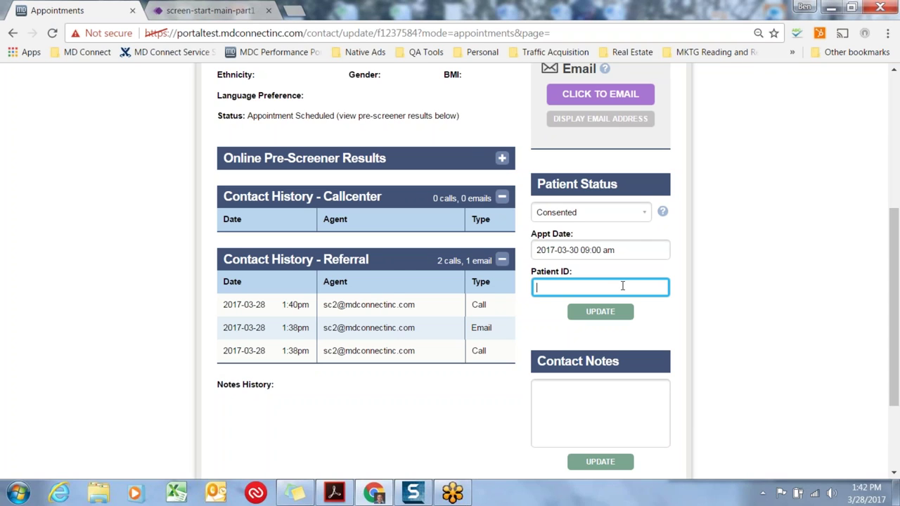
pyautogui.write('9999')
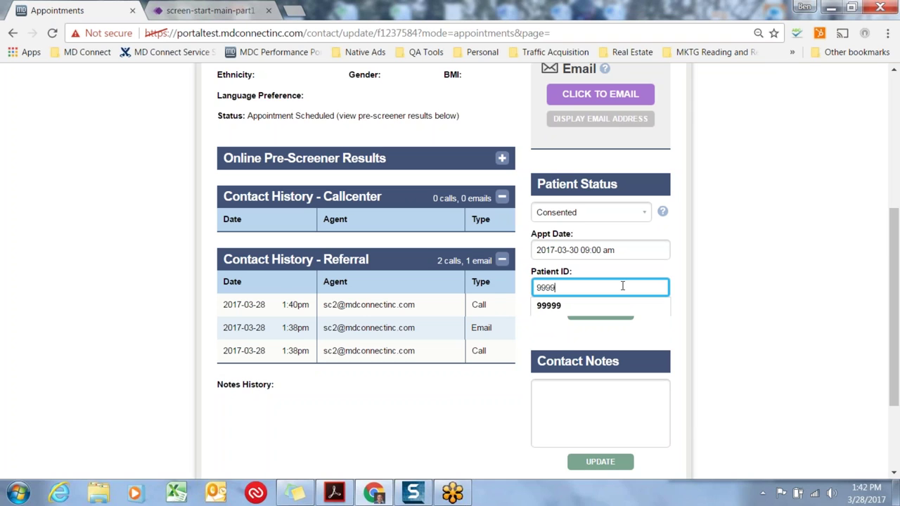
pyautogui.write('9')
pyautogui.press('Down')
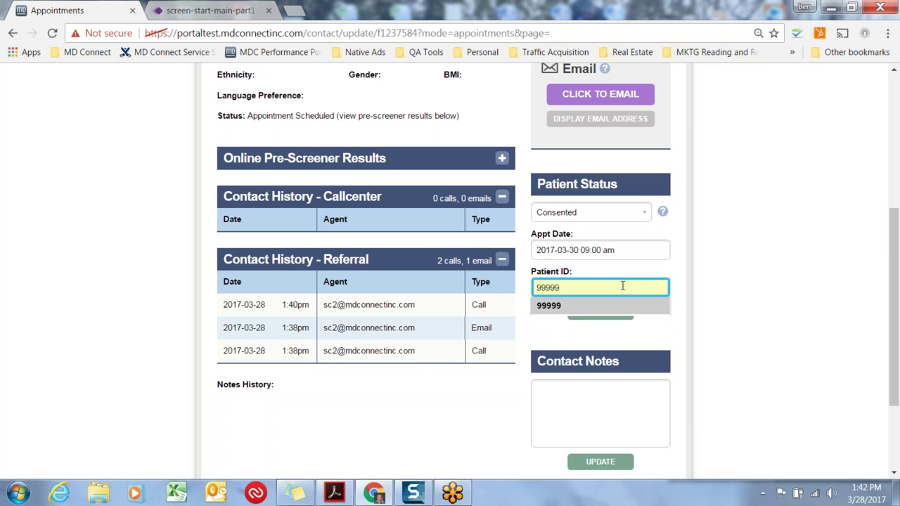
pyautogui.click(596, 308)
pyautogui.click(599, 311)
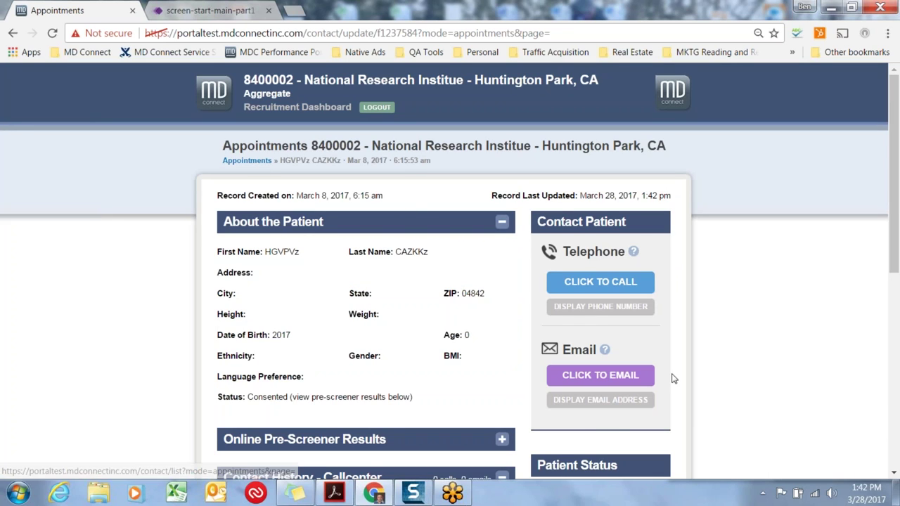
# Return to the Appointments list, check the 2 open appointments, and reopen the consented patient's record
pyautogui.scroll(-2, 695, 307)
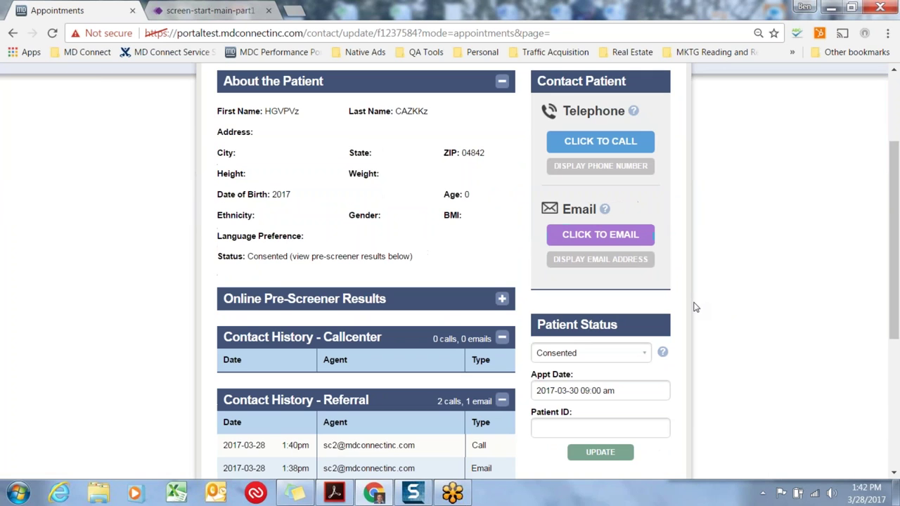
pyautogui.scroll(1, 695, 307)
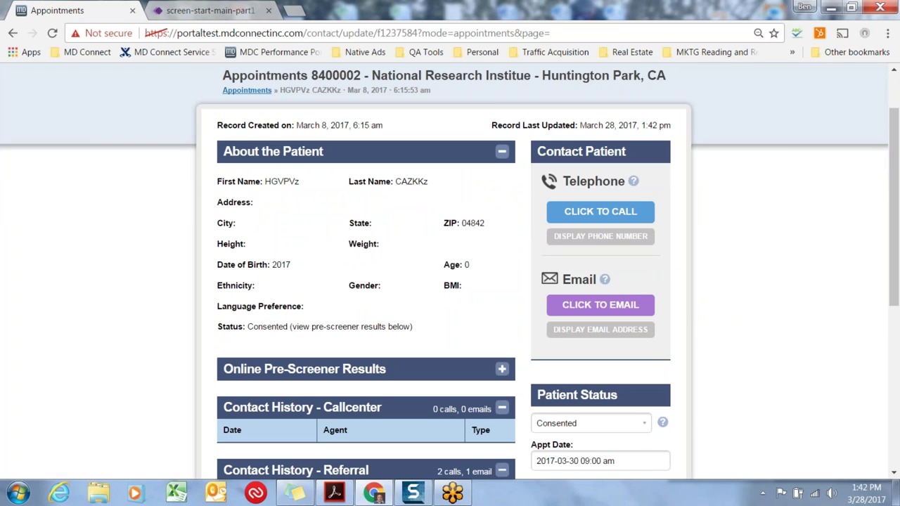
pyautogui.click(260, 91)
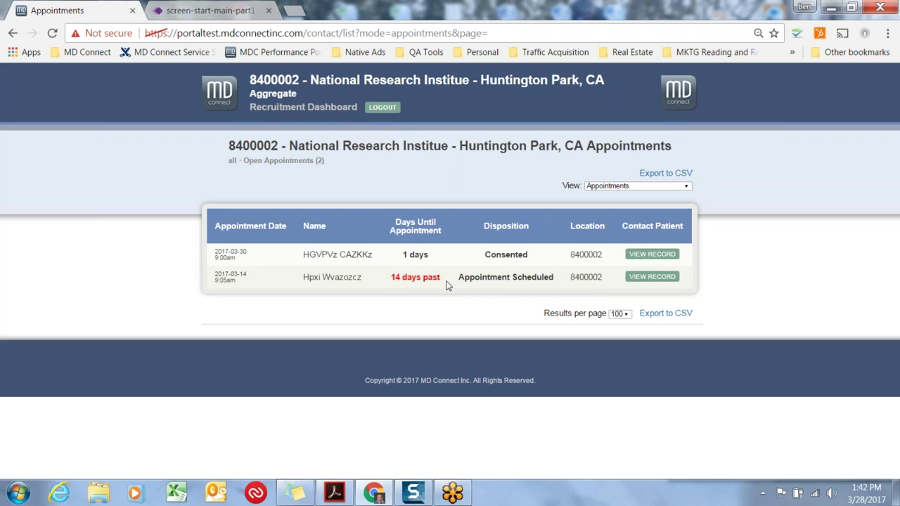
pyautogui.moveTo(440, 278); pyautogui.dragTo(385, 273)
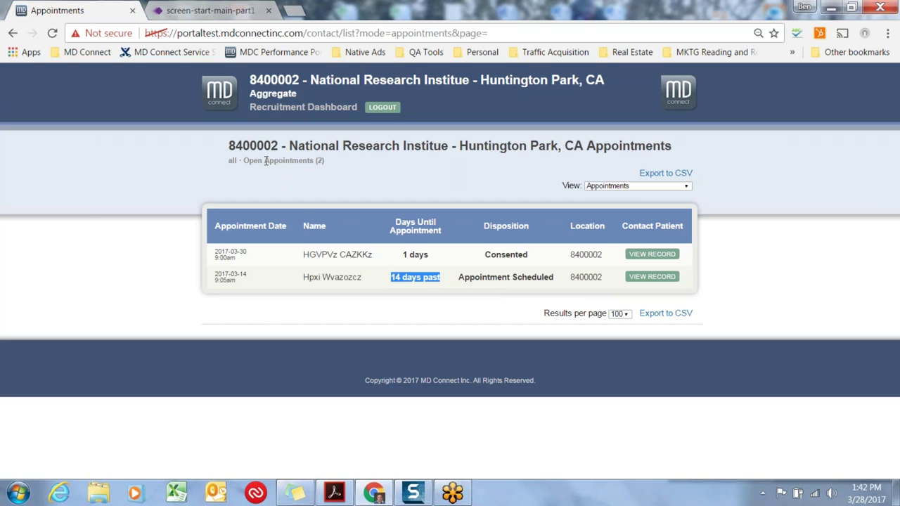
pyautogui.moveTo(244, 159); pyautogui.dragTo(338, 166)
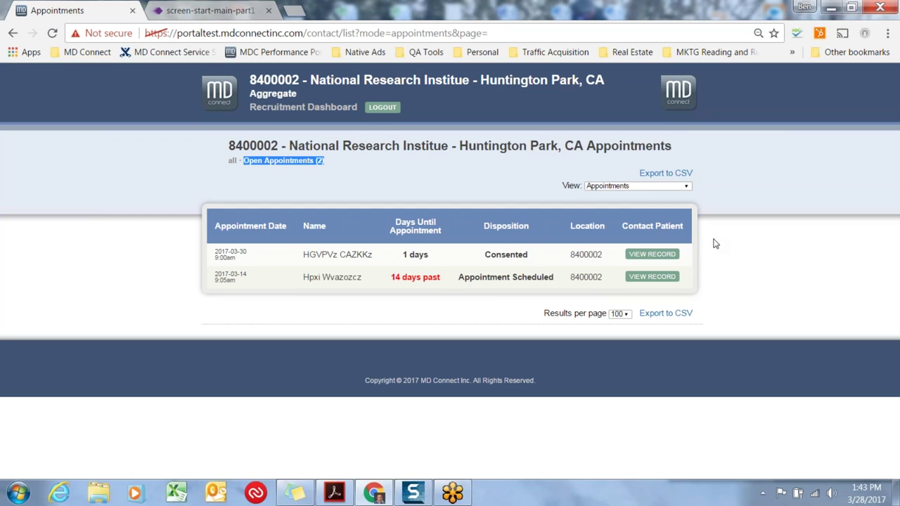
pyautogui.click(666, 256)
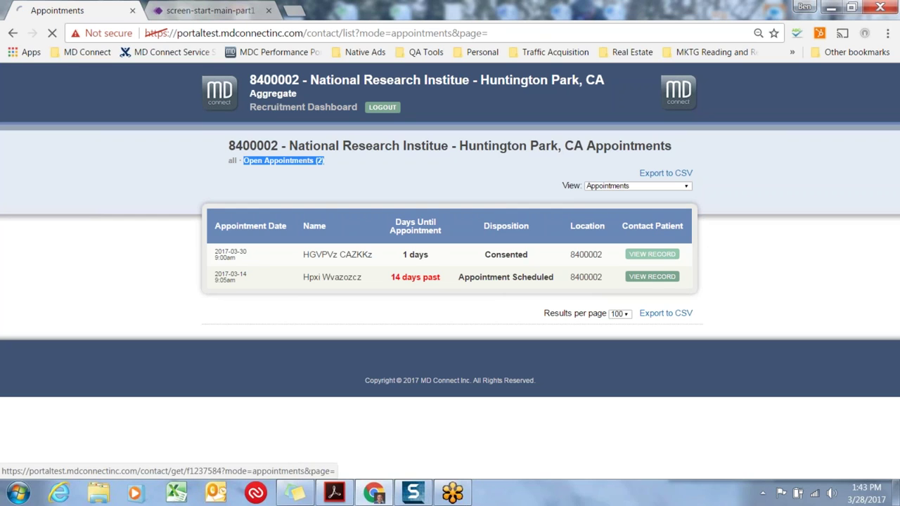
# Set Patient Status to Randomized/Enrolled, fill in the patient ID from the autofill suggestion, and UPDATE
pyautogui.scroll(-3, 686, 301)
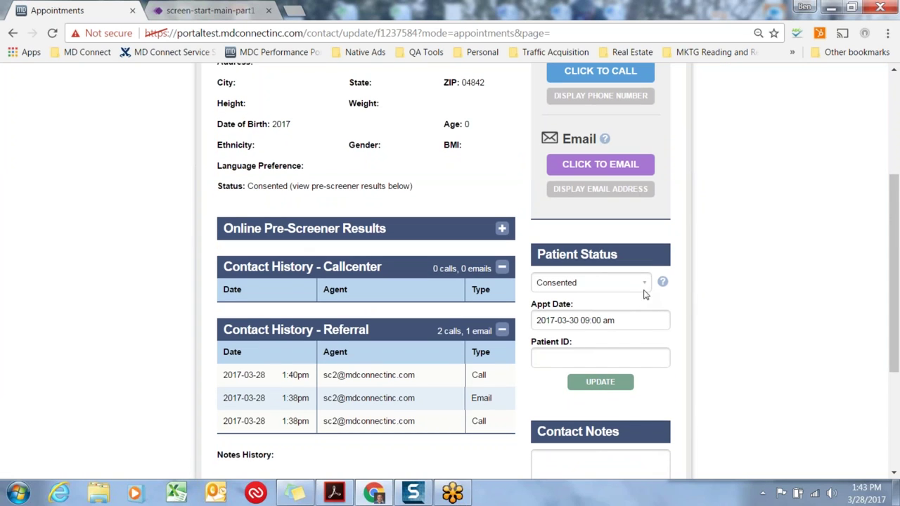
pyautogui.click(644, 284)
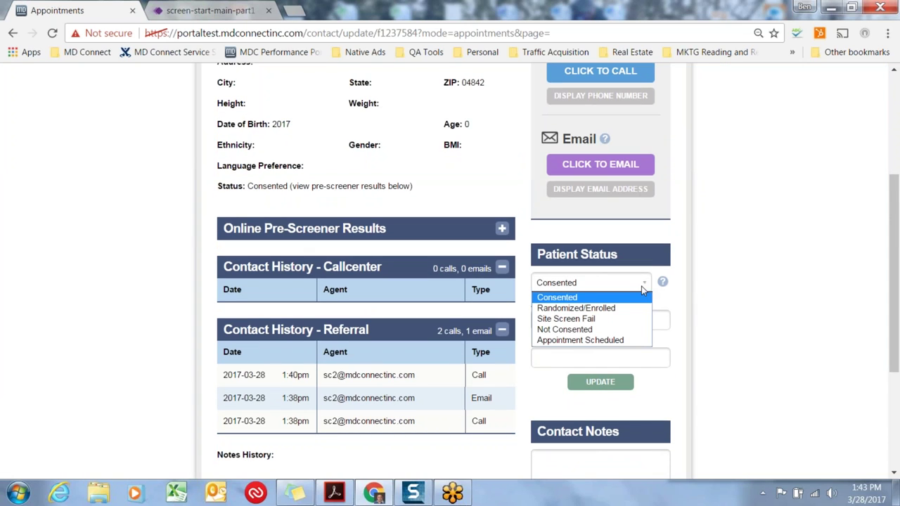
pyautogui.click(624, 310)
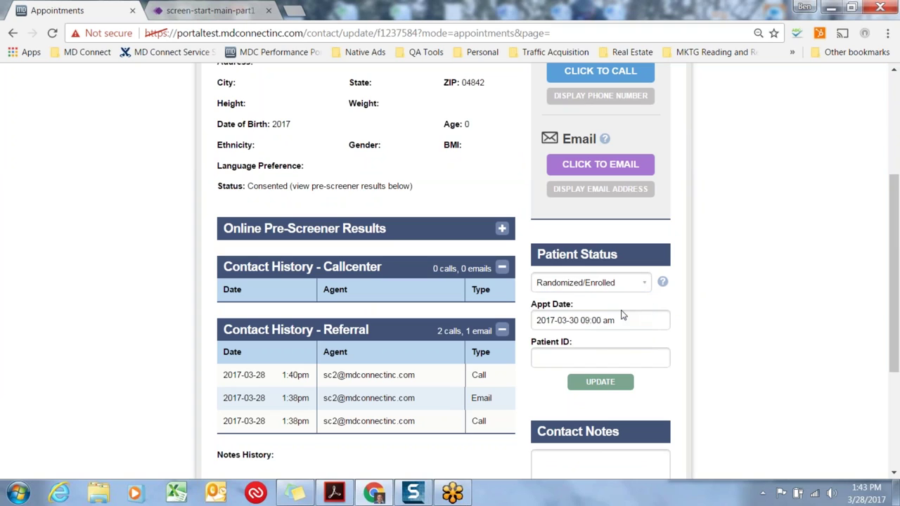
pyautogui.click(595, 359)
pyautogui.write('9999')
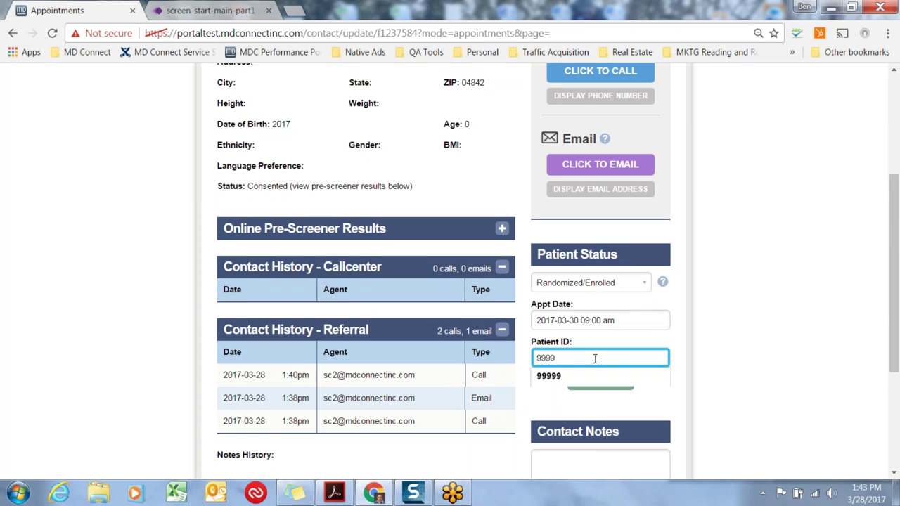
pyautogui.press('Down')
pyautogui.press('Return')
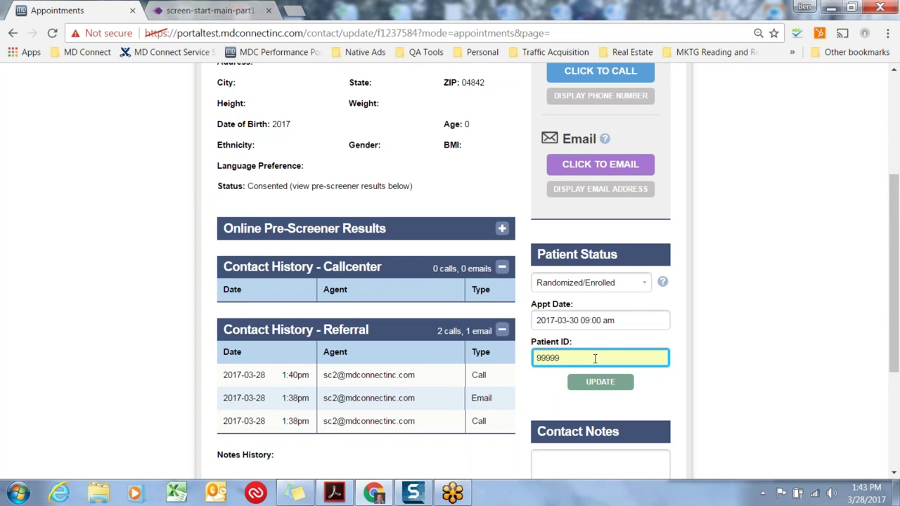
pyautogui.click(600, 382)
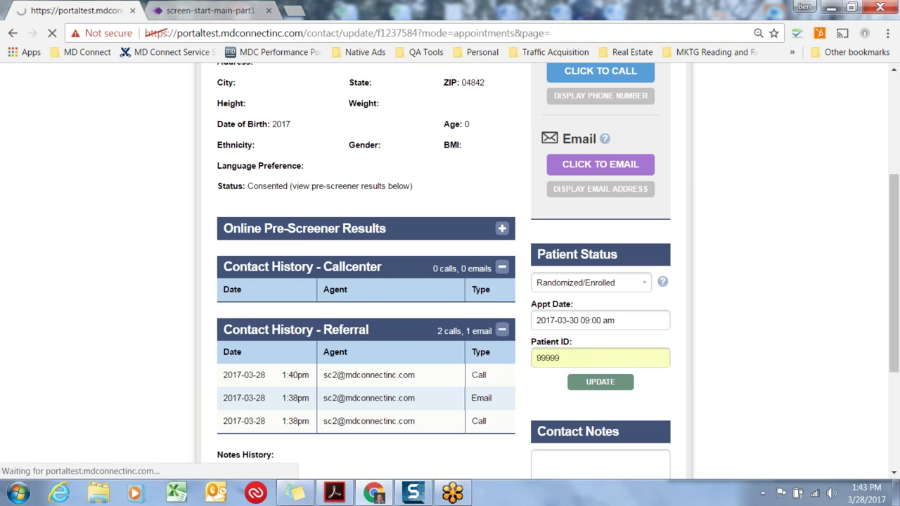